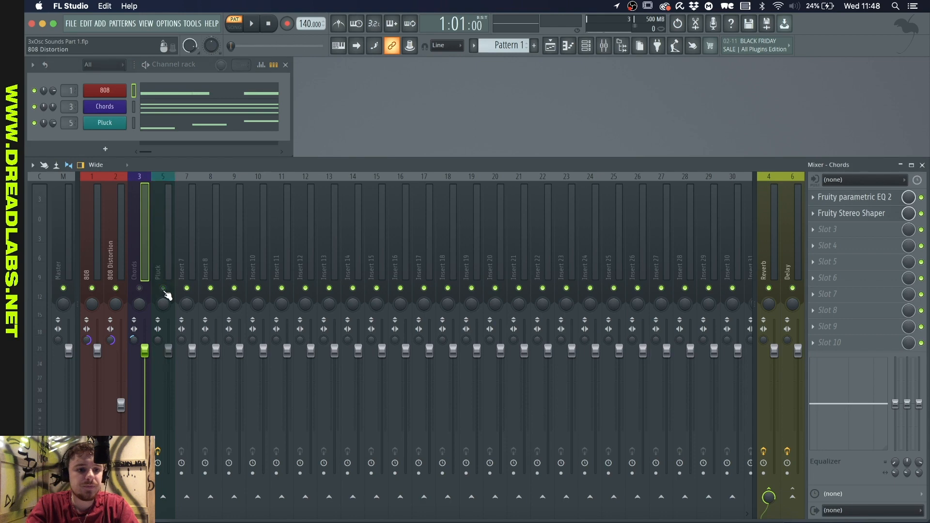
Audition the existing pattern and add a 3x Osc instrument channel to the project.
left_click(253, 27)
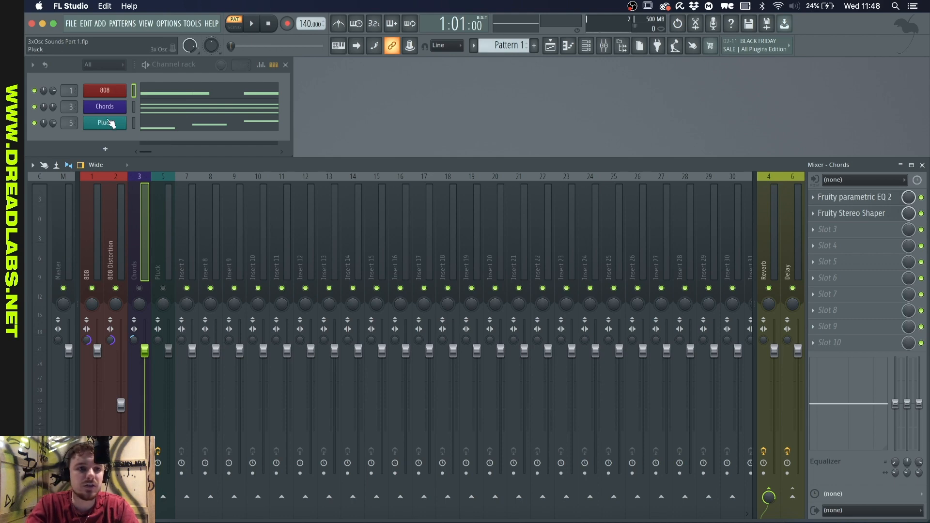
left_click(100, 24)
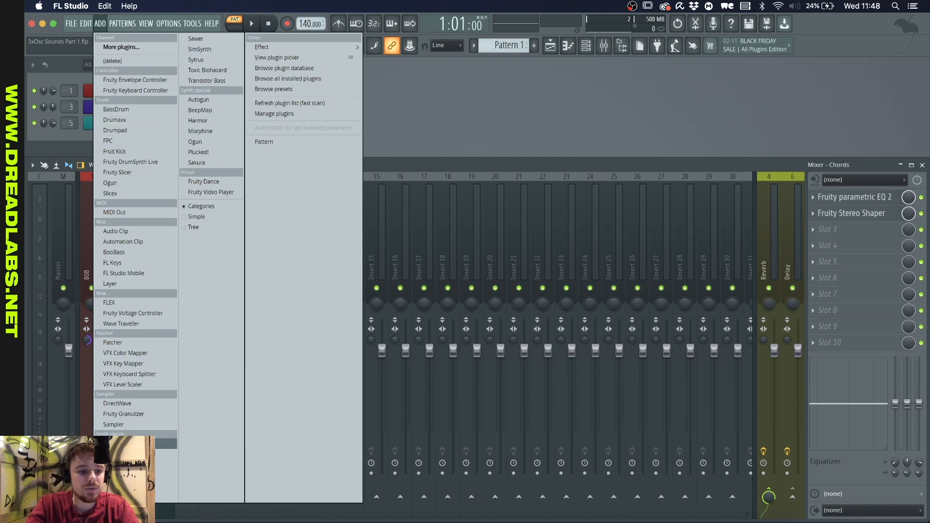
left_click(136, 444)
Copy the 808 channel's notes into the 3x Osc channel and open them in the piano roll.
right_click(105, 76)
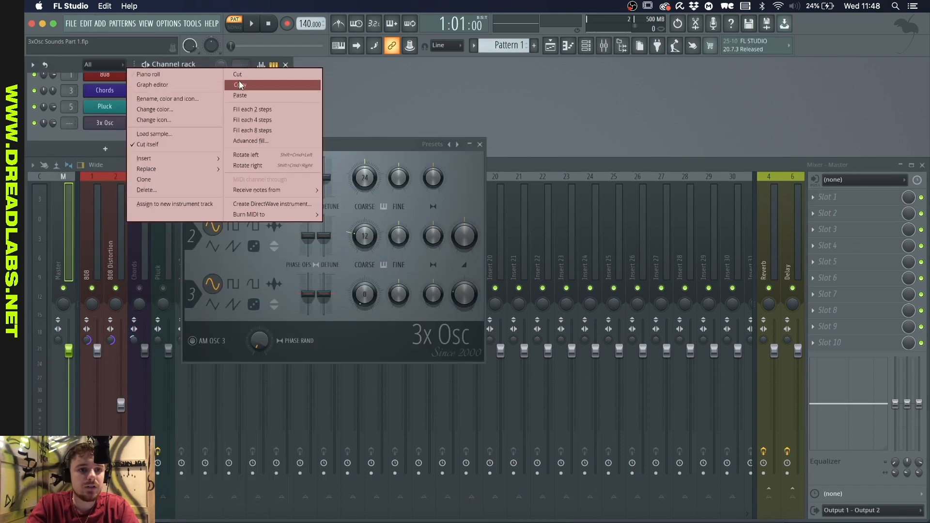
left_click(239, 82)
right_click(105, 122)
left_click(256, 142)
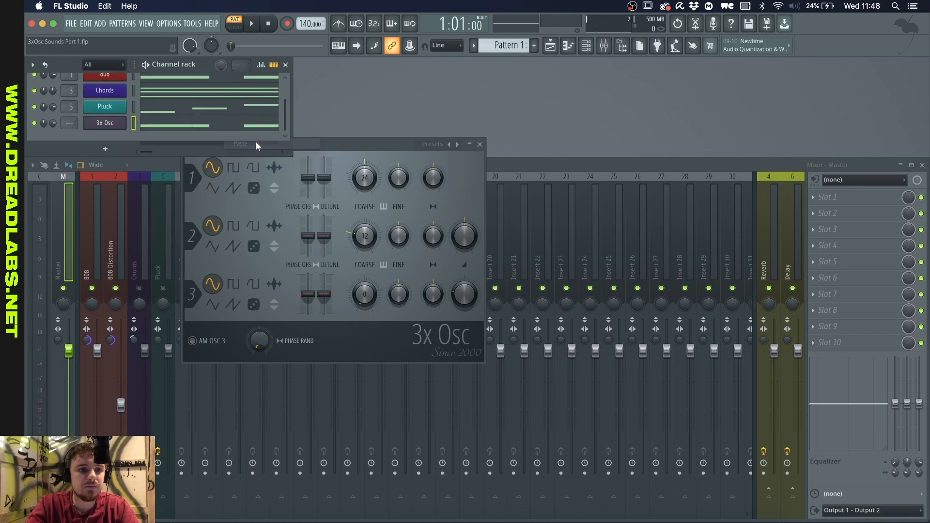
left_click(170, 123)
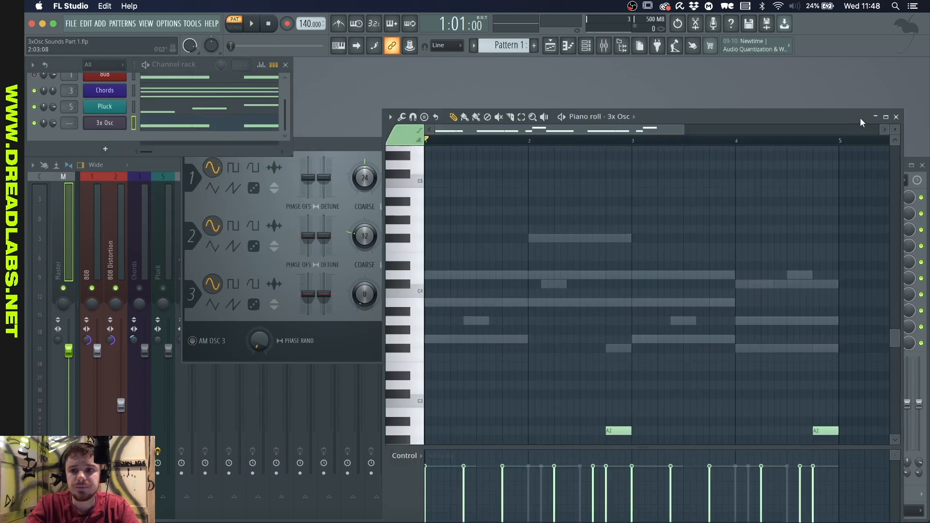
left_click_drag(856, 110, 854, 49)
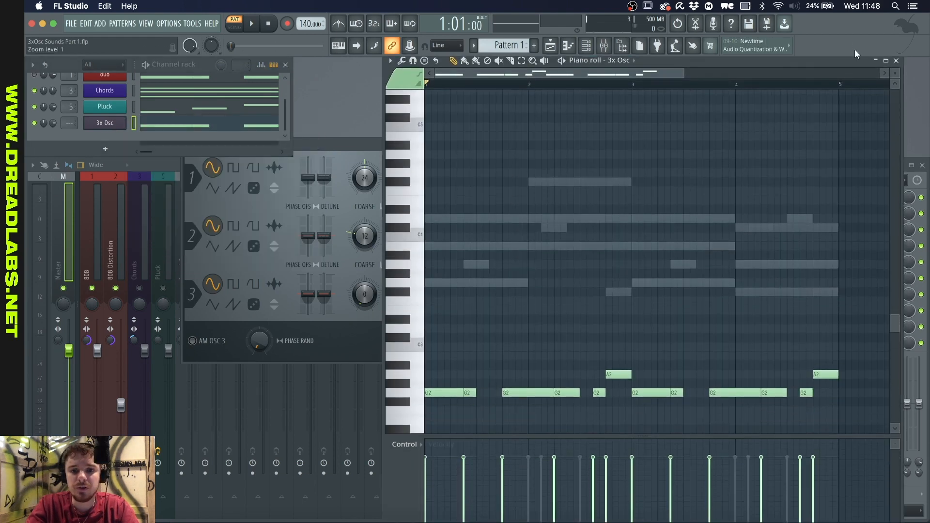
scroll(595, 289, "down", 3)
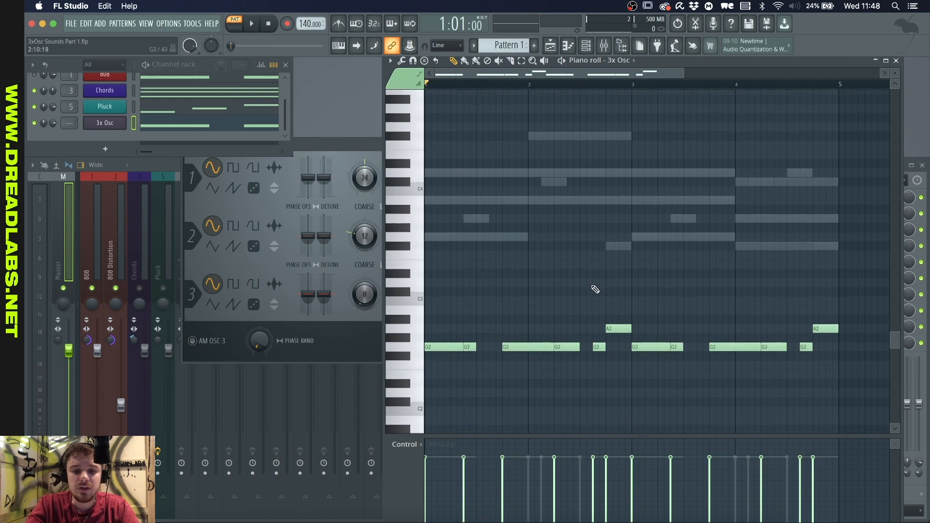
Play the pattern and set the coarse pitch of oscillator 1 in 3x Osc to 0 semitones.
left_click(252, 24)
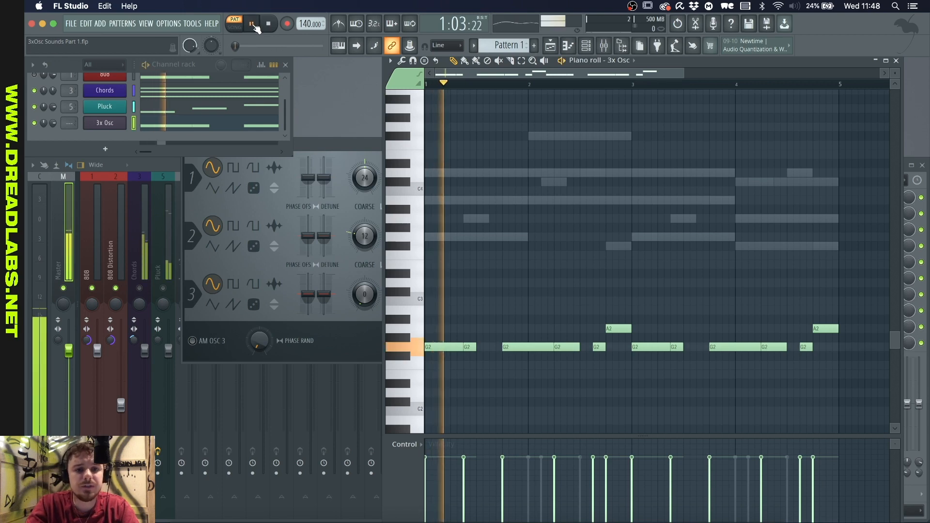
left_click(317, 145)
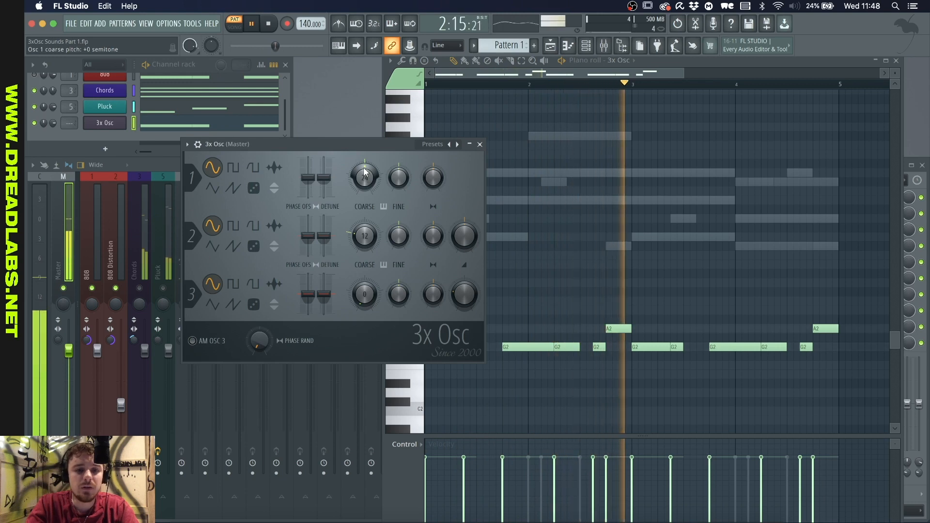
left_click_drag(364, 172, 364, 220)
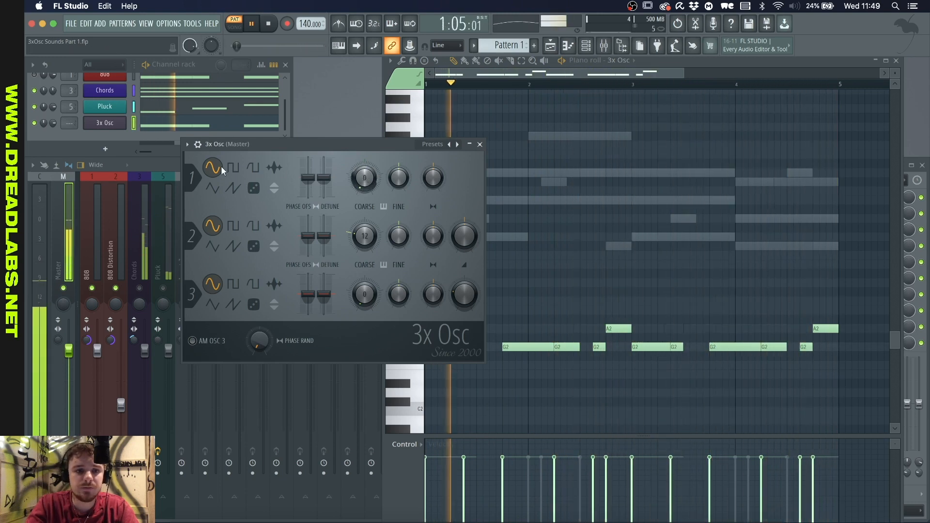
Activate the 3x Osc pitch envelope by raising its modulation amount to a high positive value.
left_click(198, 144)
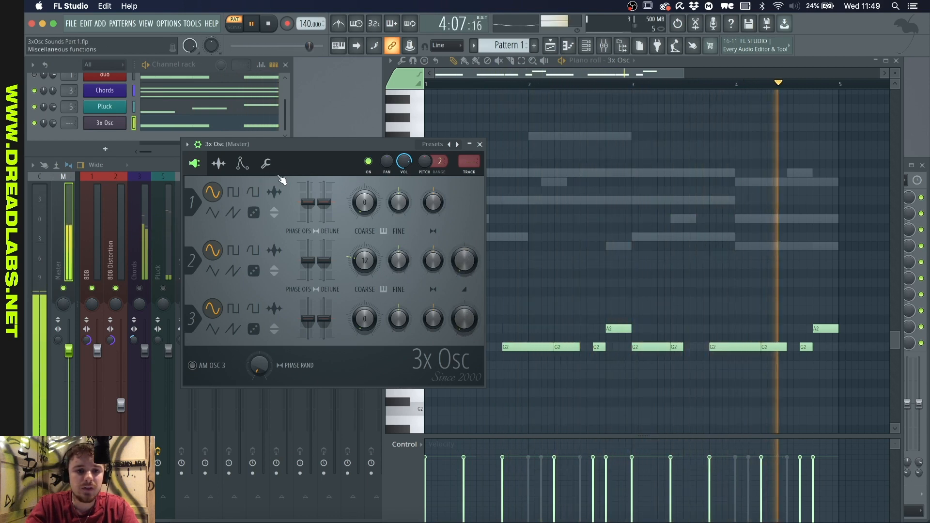
left_click(241, 164)
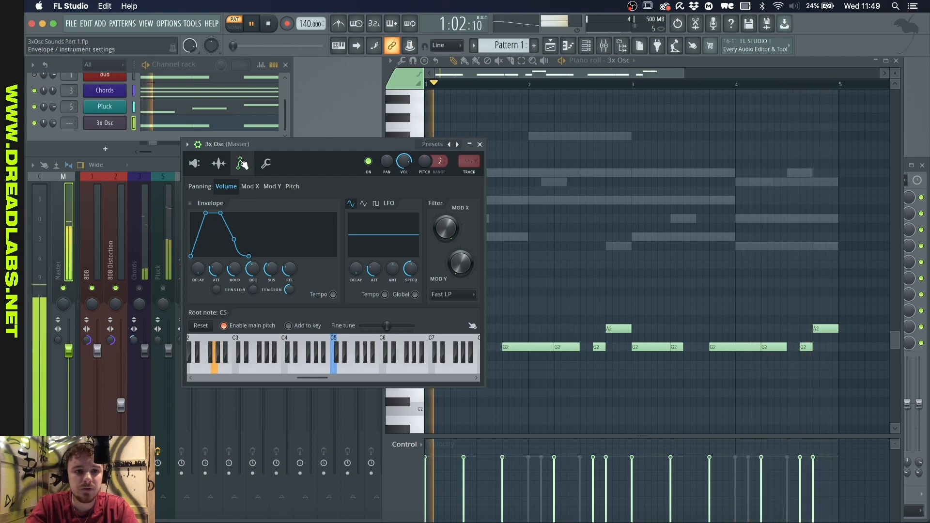
left_click(292, 186)
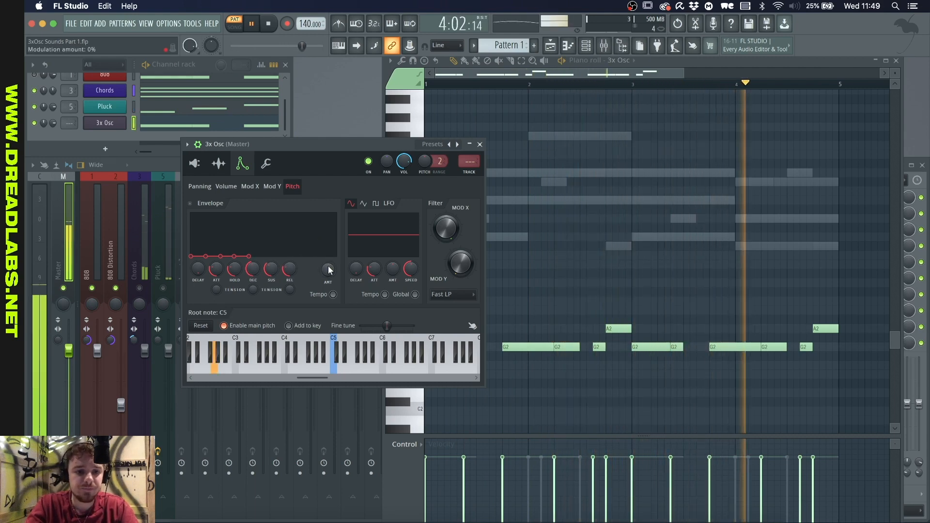
mouse_move(327, 271)
left_mouse_down()
mouse_move(328, 242)
mouse_move(328, 280)
mouse_move(327, 264)
left_mouse_up()
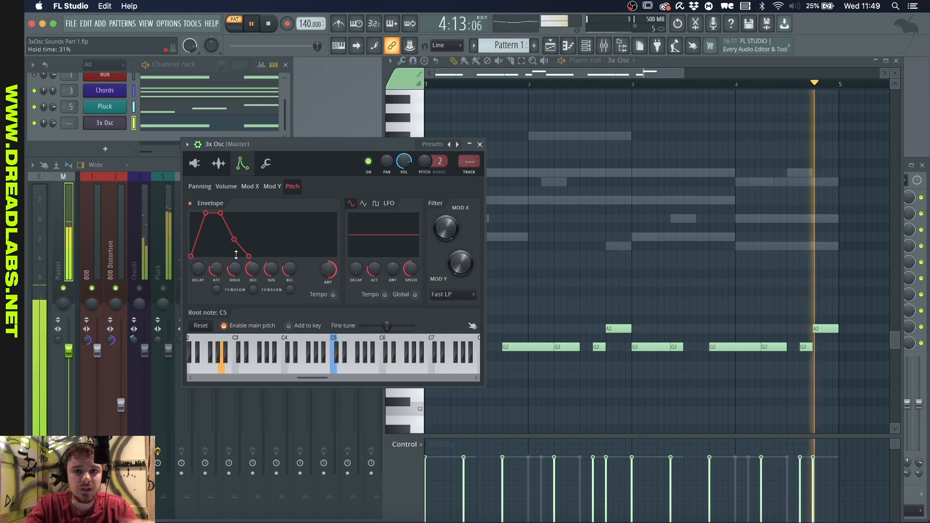
Shape the pitch envelope with zero attack, hold, sustain and release, and set its decay to 15%.
left_click_drag(220, 269, 219, 289)
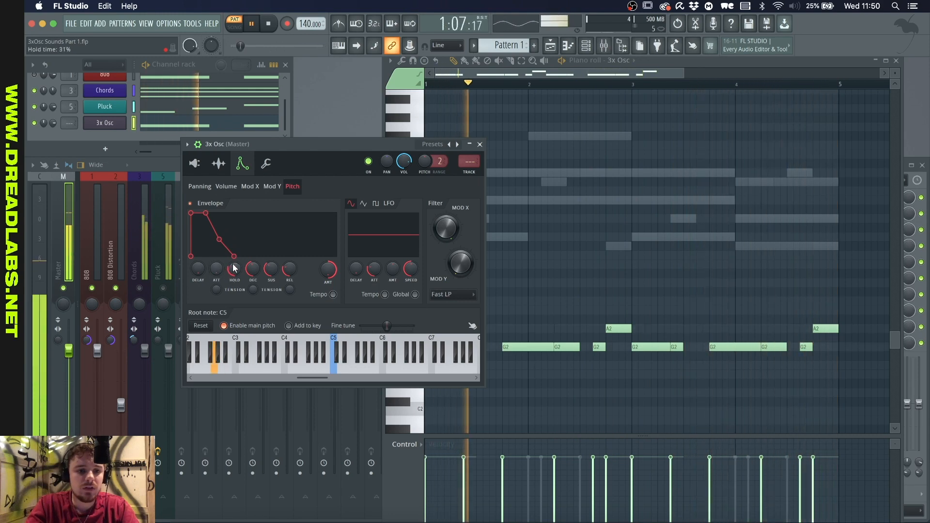
left_click_drag(233, 268, 233, 289)
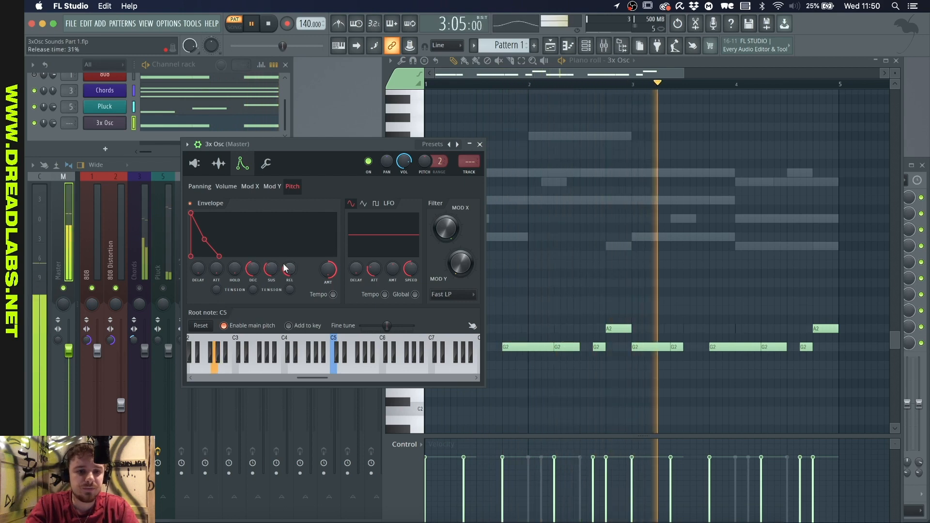
left_click_drag(287, 267, 272, 290)
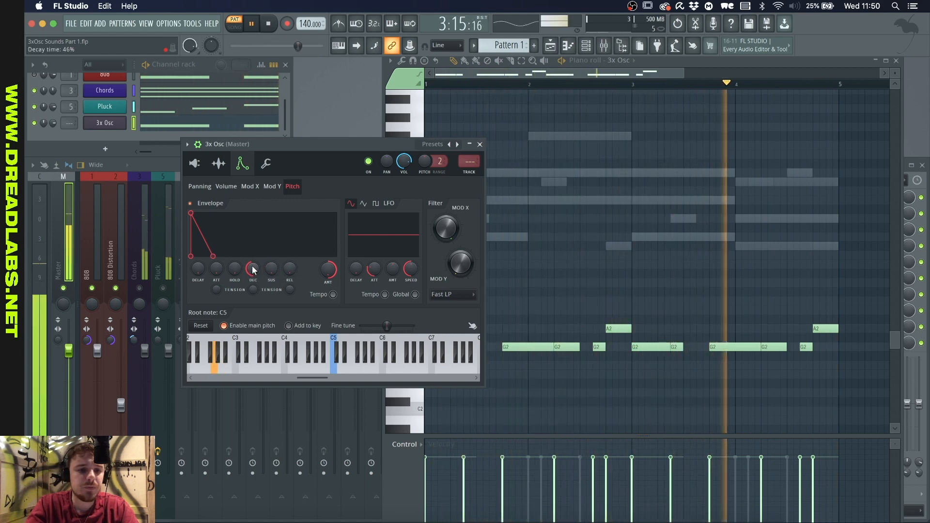
left_click_drag(251, 267, 251, 293)
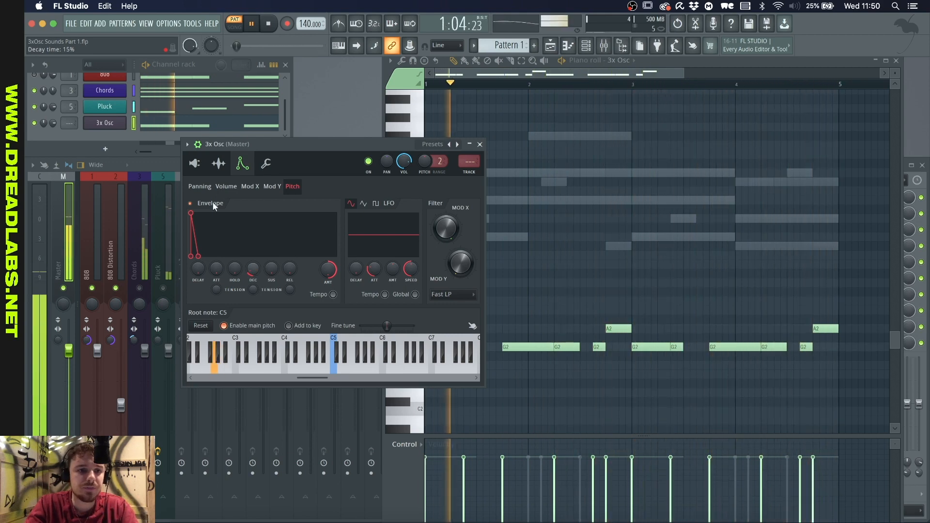
Enable the volume envelope with no attack, a short hold, 33% decay and 14% release, and audition the pattern.
key("space")
left_click(226, 186)
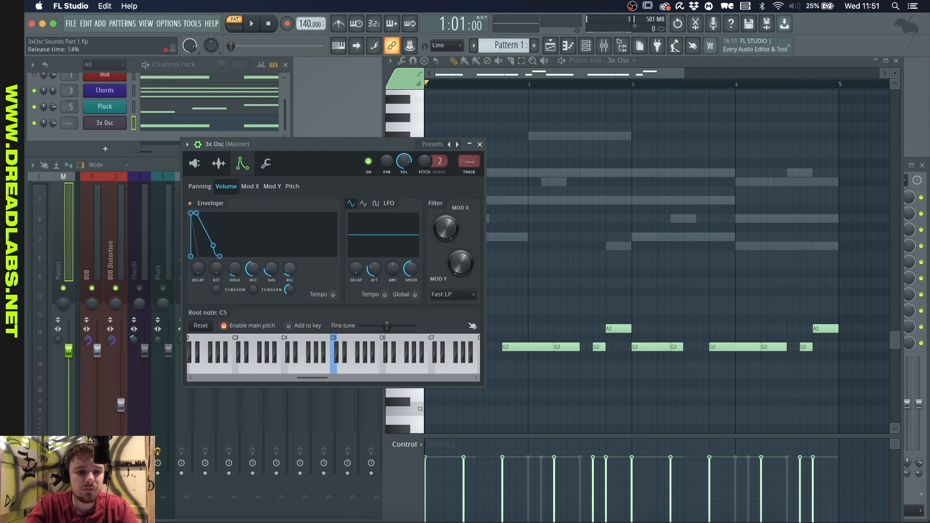
key("space")
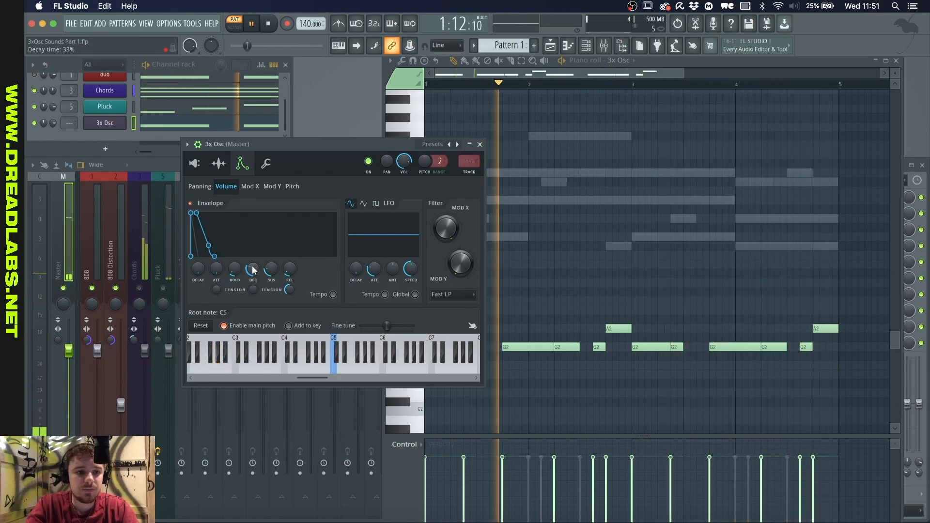
key("space")
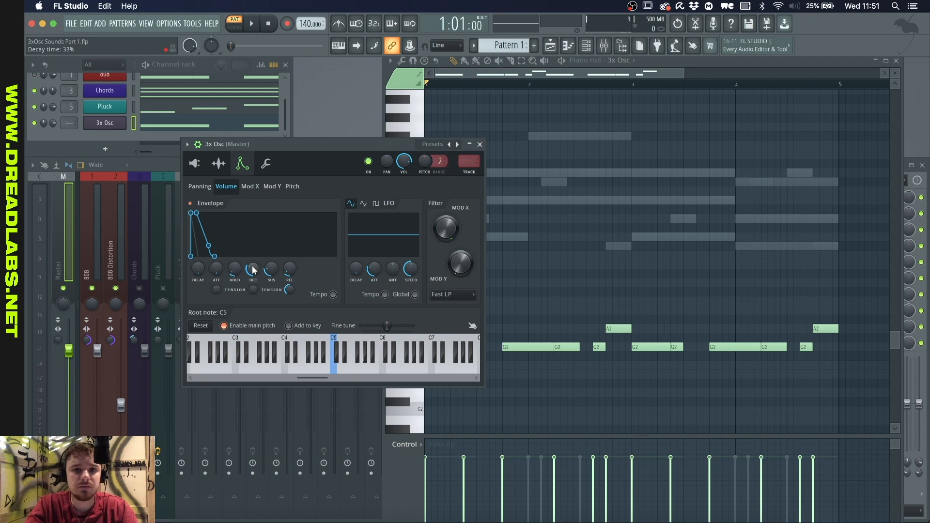
Rename the 3x Osc channel to "808 (2)" and give it the red-brown colour #802D2B.
left_click(100, 128)
right_click(112, 131)
left_click(142, 143)
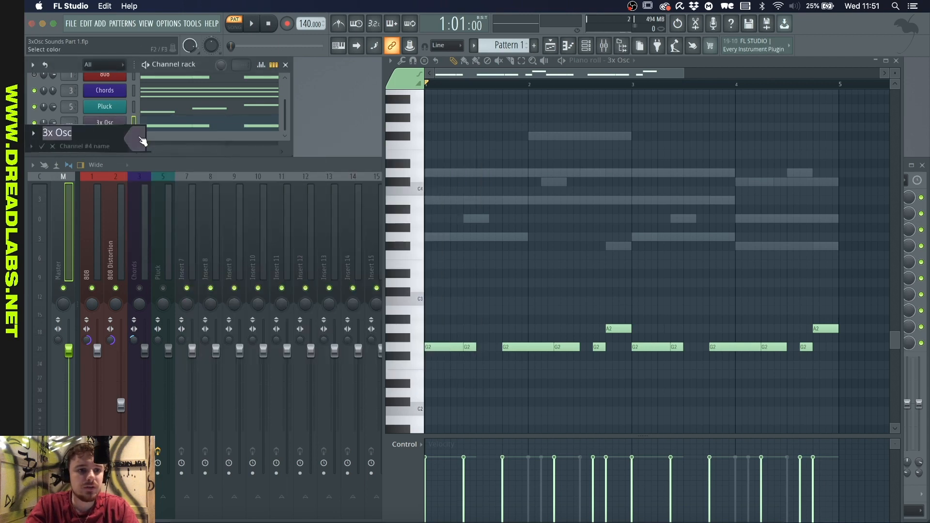
left_click(141, 140)
left_click(230, 193)
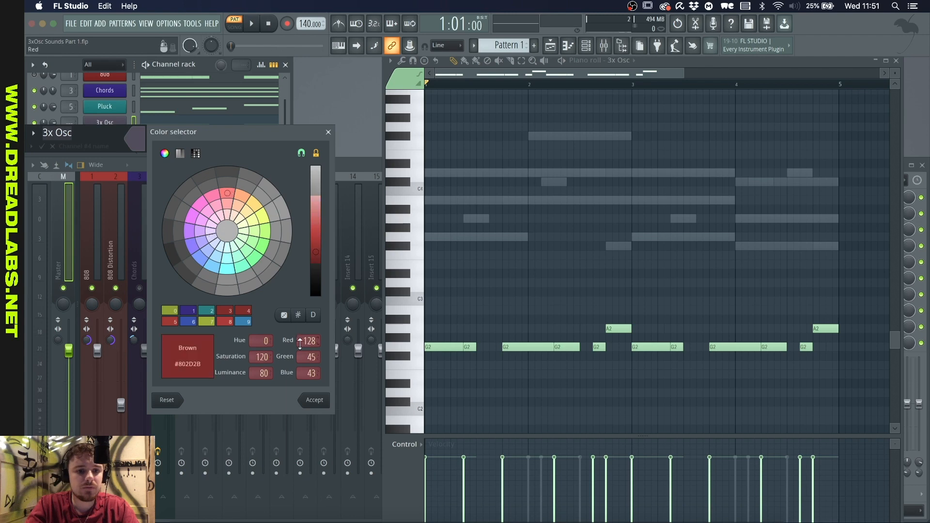
left_click(315, 400)
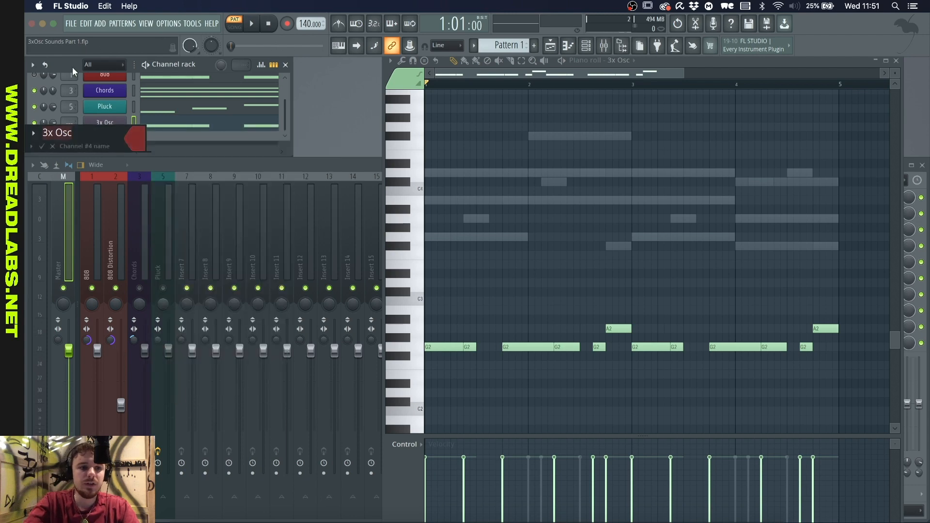
left_click(84, 127)
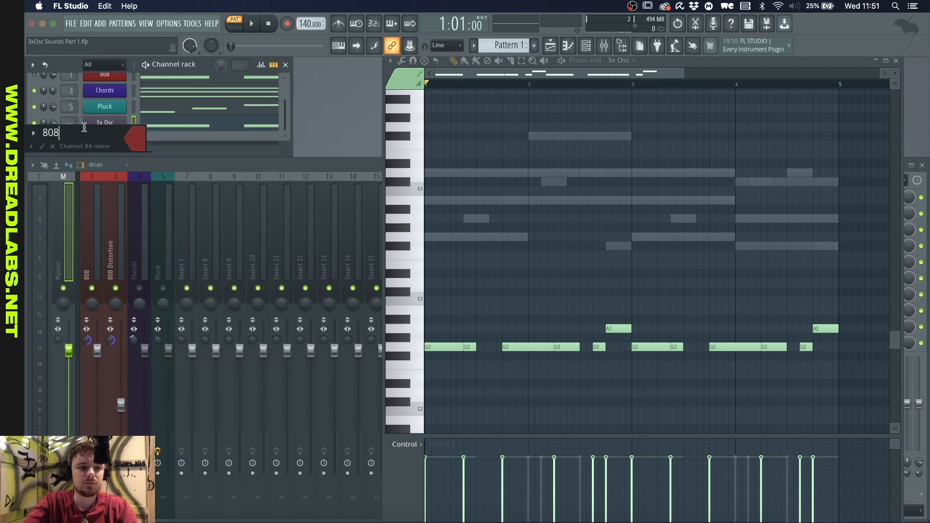
type("808 (2)")
key("Return")
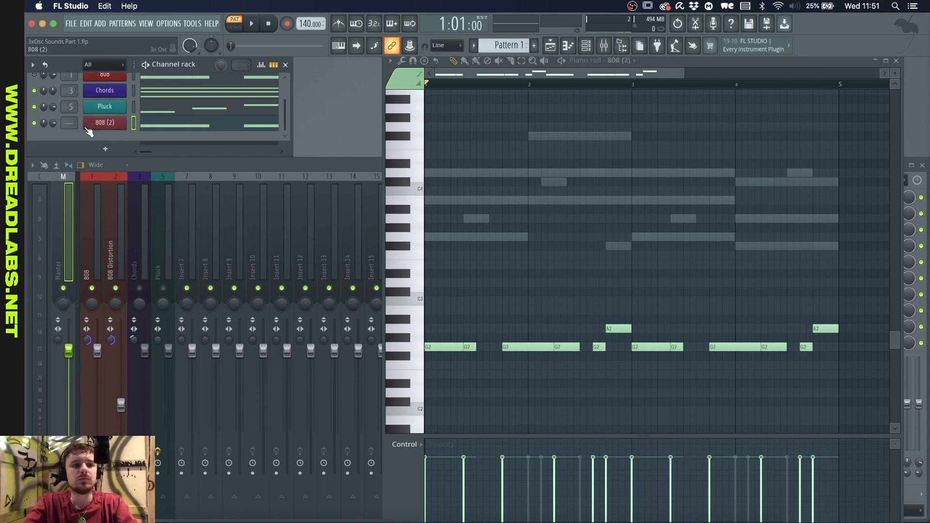
Route the 808 (2) channel to mixer track 7 and audition the pattern.
left_click(119, 127)
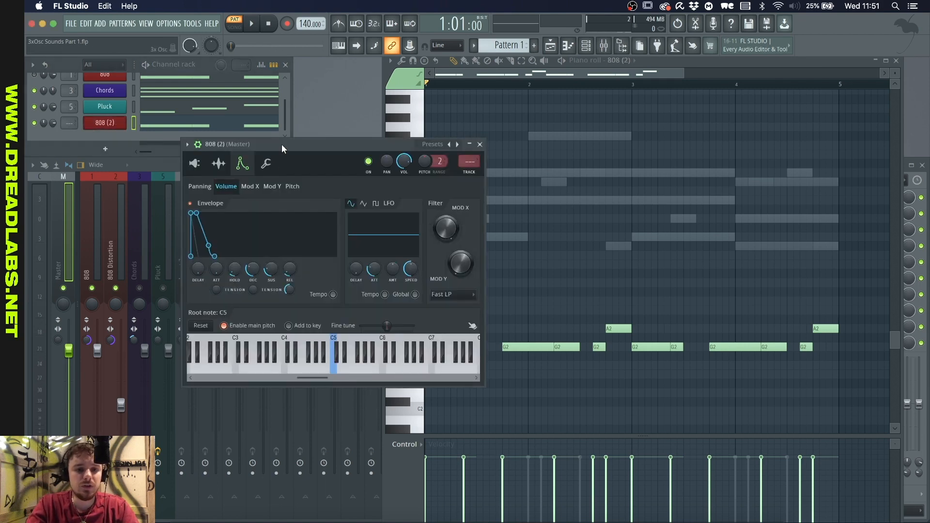
key("ctrl+l")
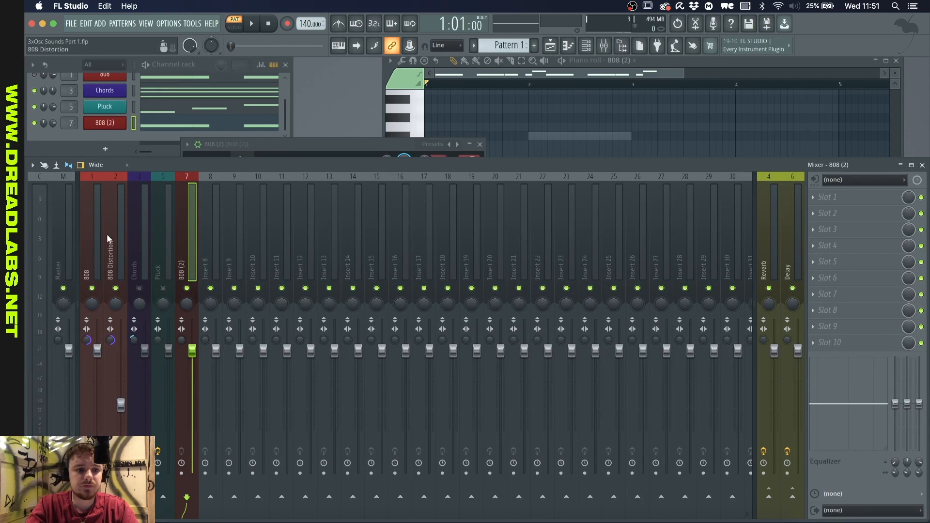
key("space")
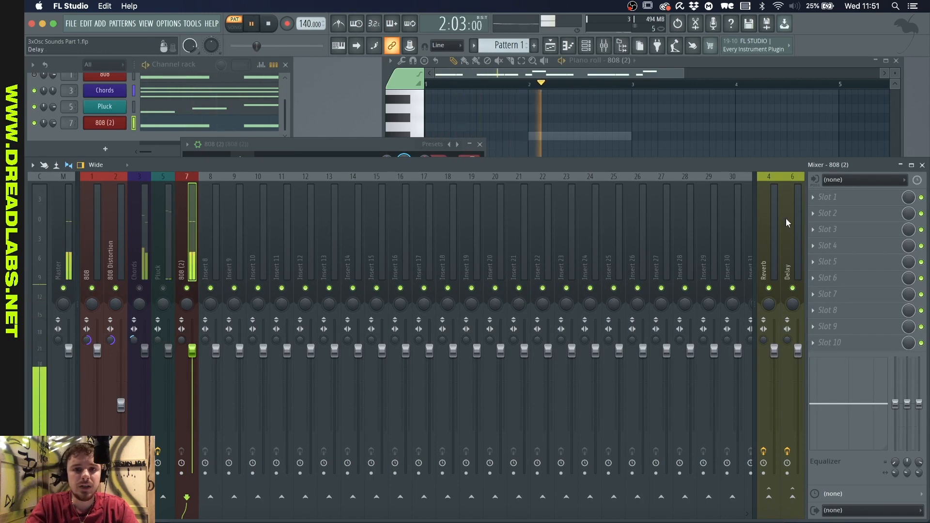
key("space")
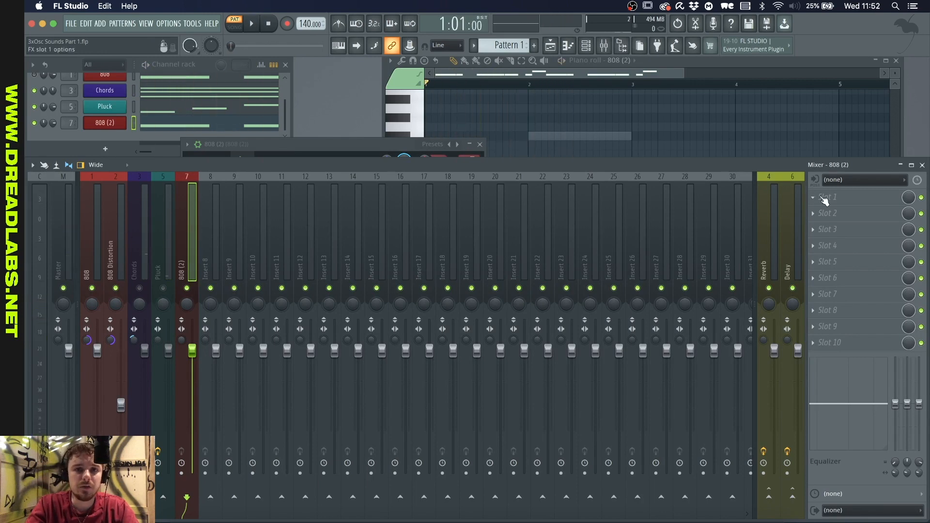
Insert Fruity WaveShaper in slot 1 of the 808 (2) track, bend its curve up through about 0.29, 0.90, and play the pattern.
left_click(817, 198)
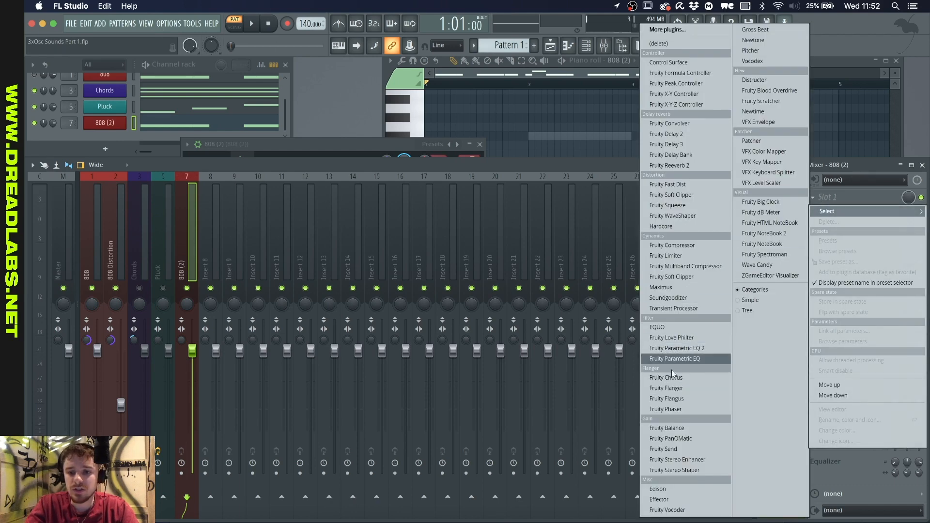
left_click(692, 216)
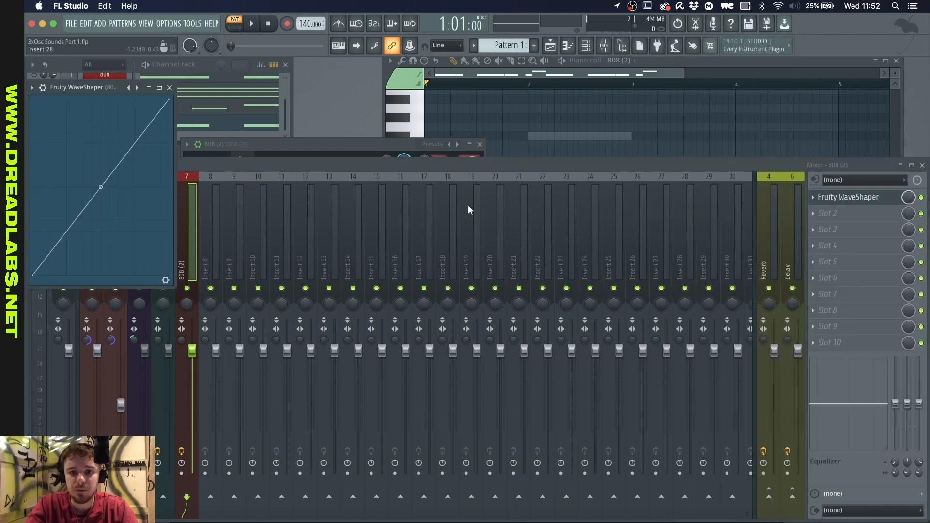
left_click_drag(110, 93, 469, 199)
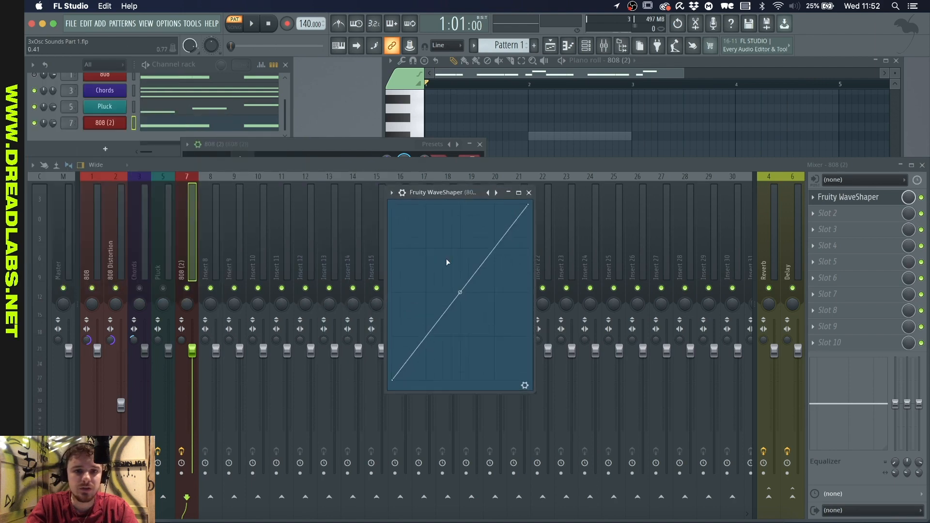
left_click_drag(455, 304, 431, 221)
key("space")
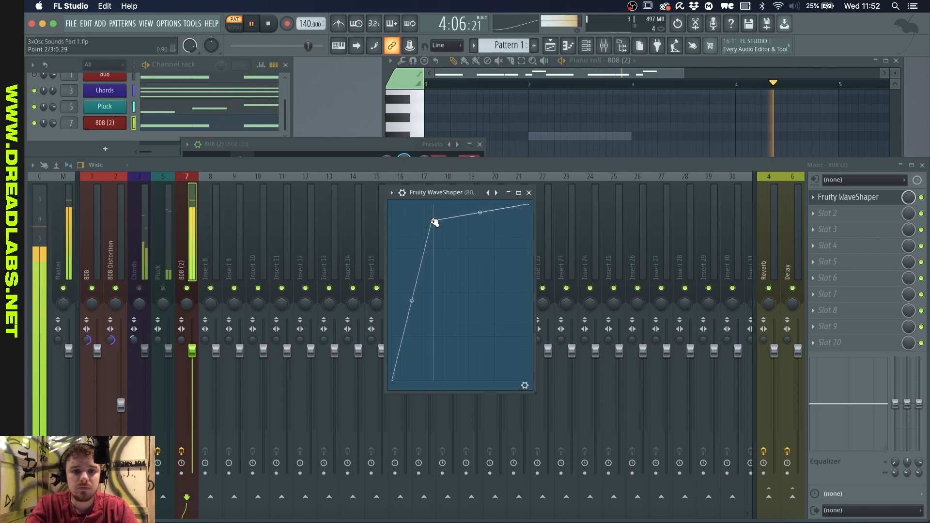
Set the hold time of the 808 (2) channel's volume envelope to 23% and close the channel settings.
left_click(333, 150)
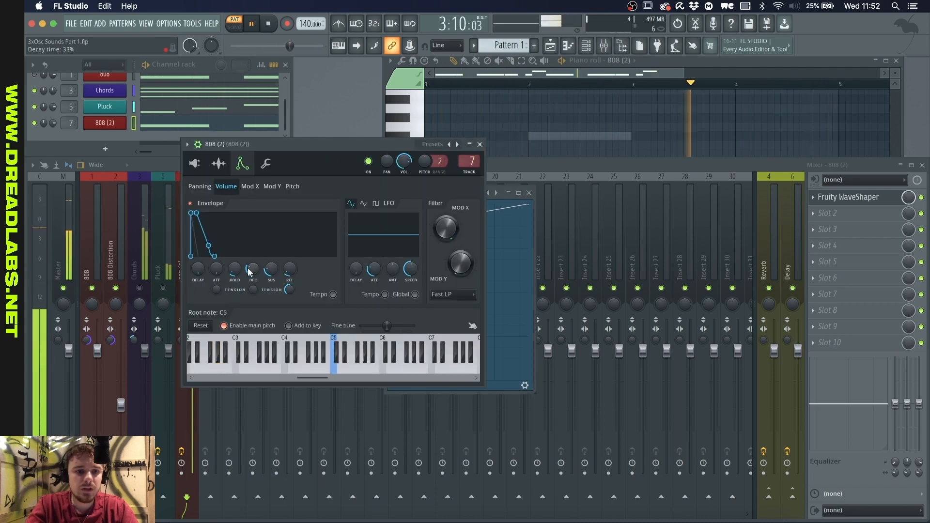
left_click_drag(251, 270, 234, 264)
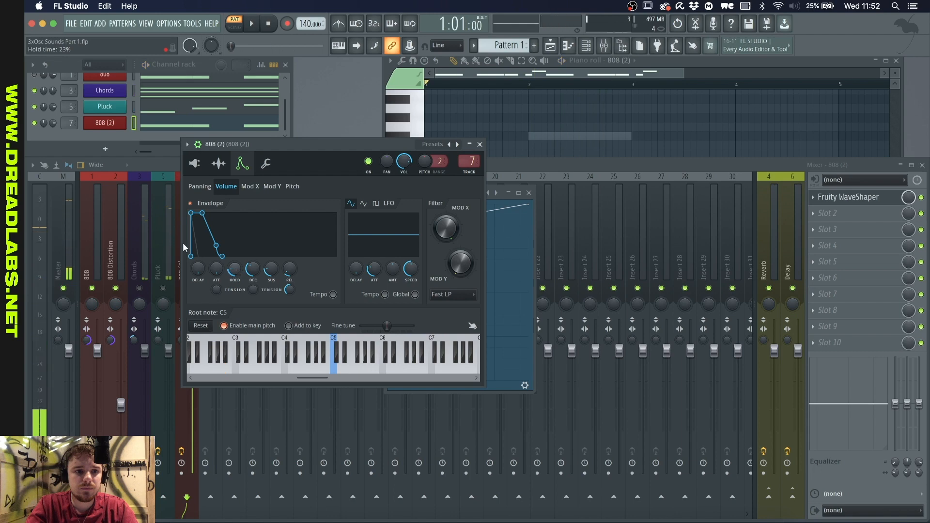
key("Escape")
Move the WaveShaper curve point on the 808 (2) track to about 0.32, 0.88, audition the pattern and close the plugin.
mouse_move(433, 222)
left_mouse_down()
mouse_move(426, 208)
mouse_move(436, 226)
left_mouse_up()
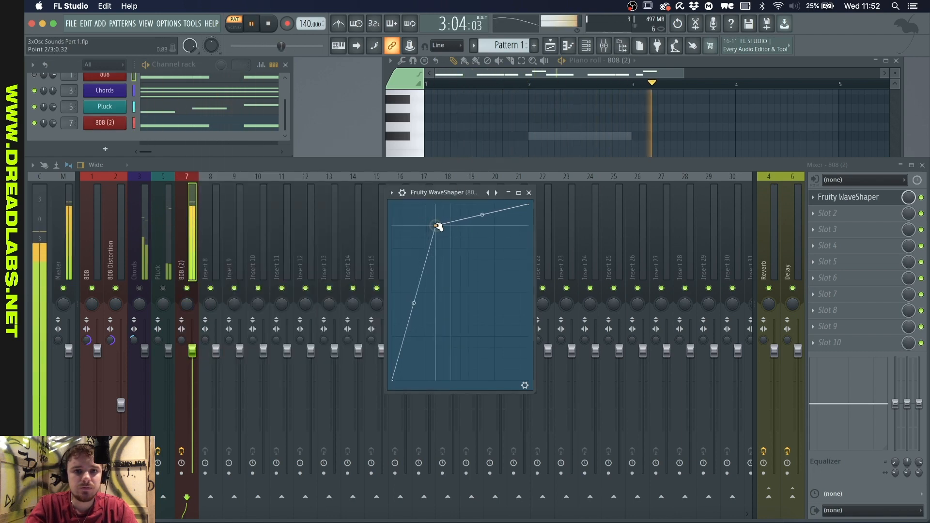
key("space")
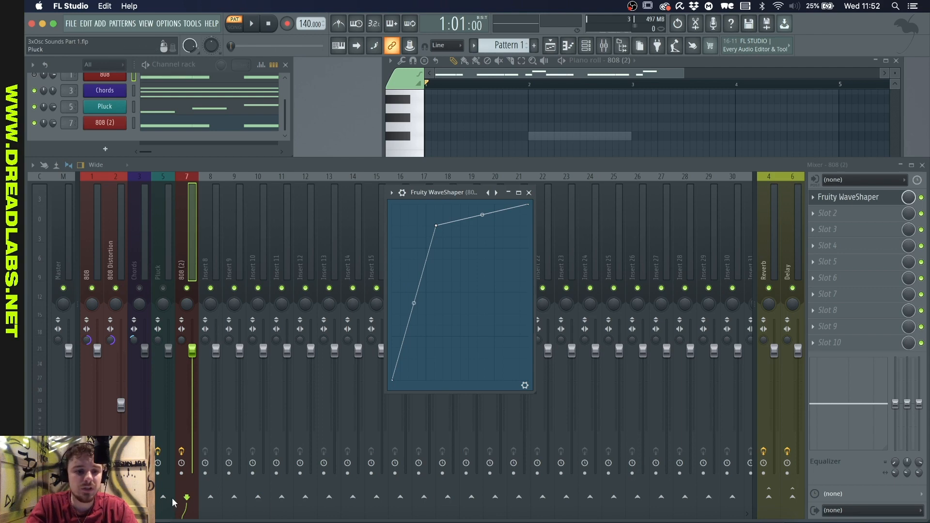
key("Escape")
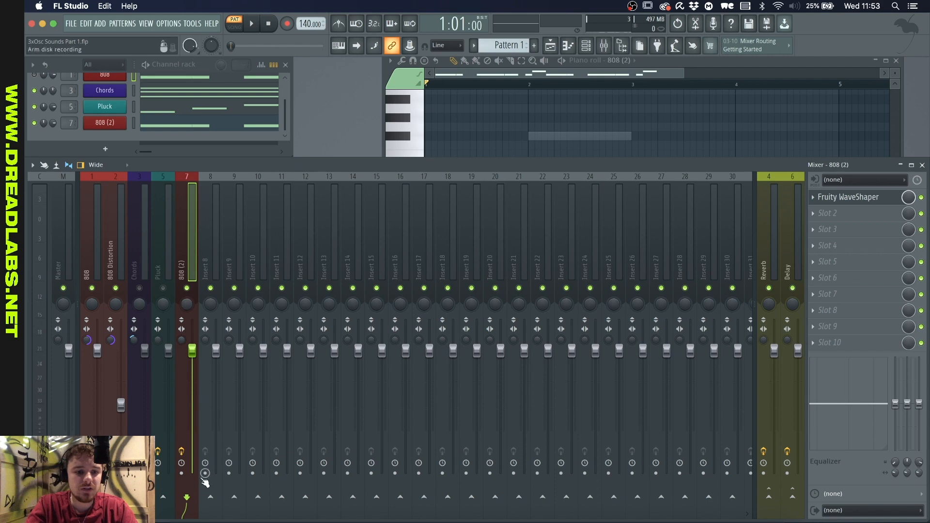
Send the 808 (2) mixer track to Insert 8 at 100%, rename Insert 8 as "Distortion" and audition the pattern.
left_click(213, 499)
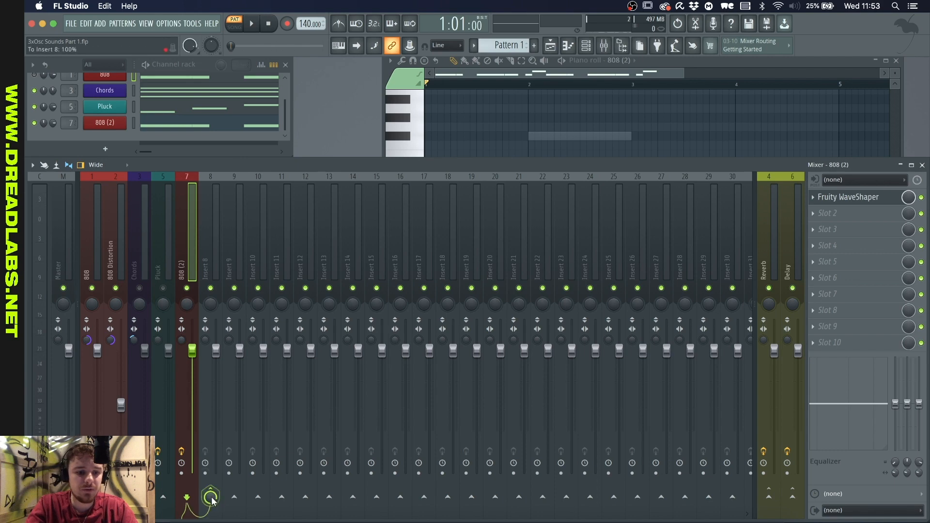
left_click(208, 242)
right_click(211, 241)
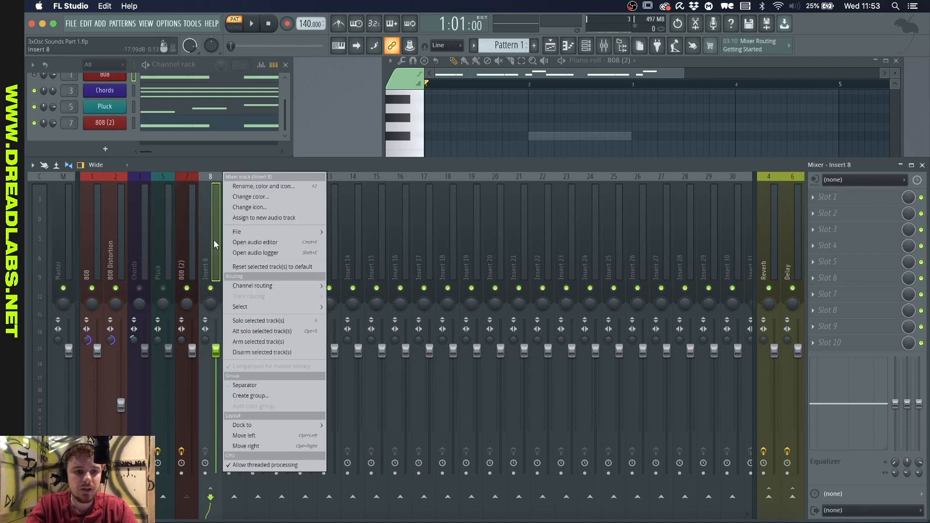
left_click(260, 187)
type("Distortion")
key("Return")
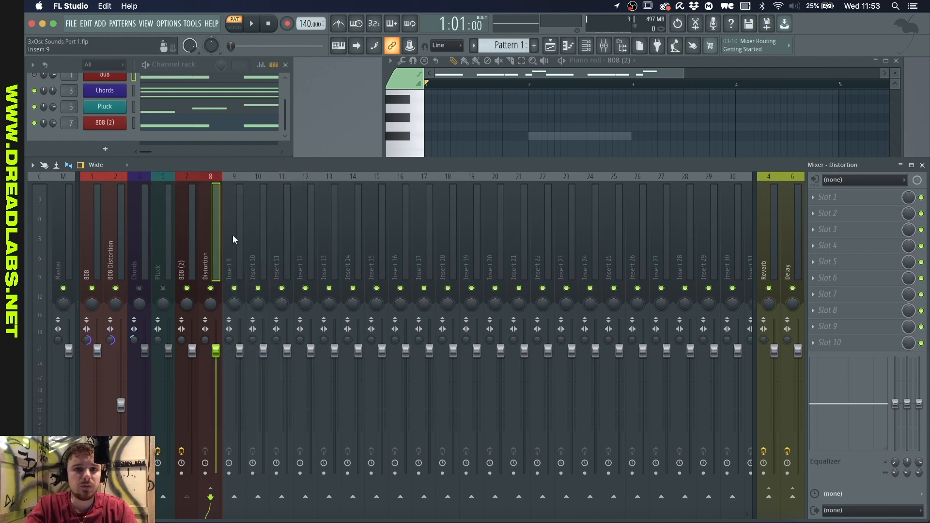
key("space")
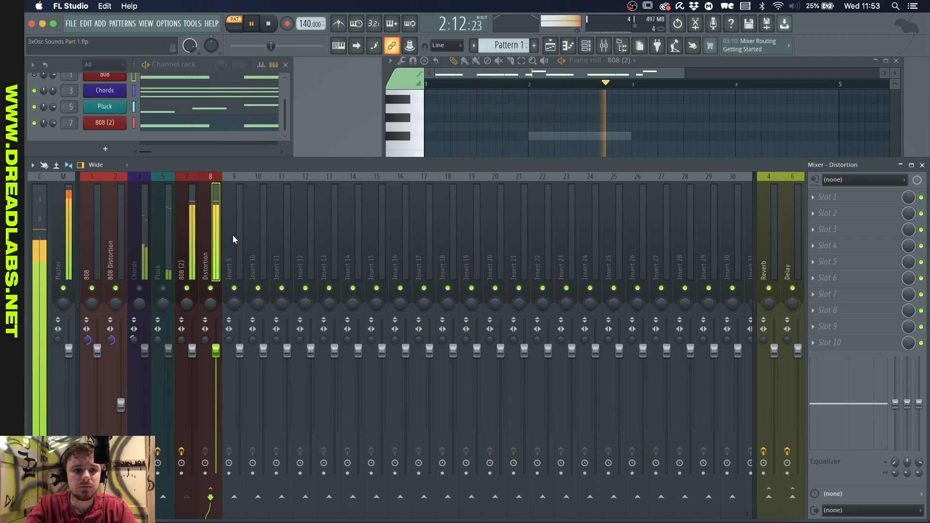
key("space")
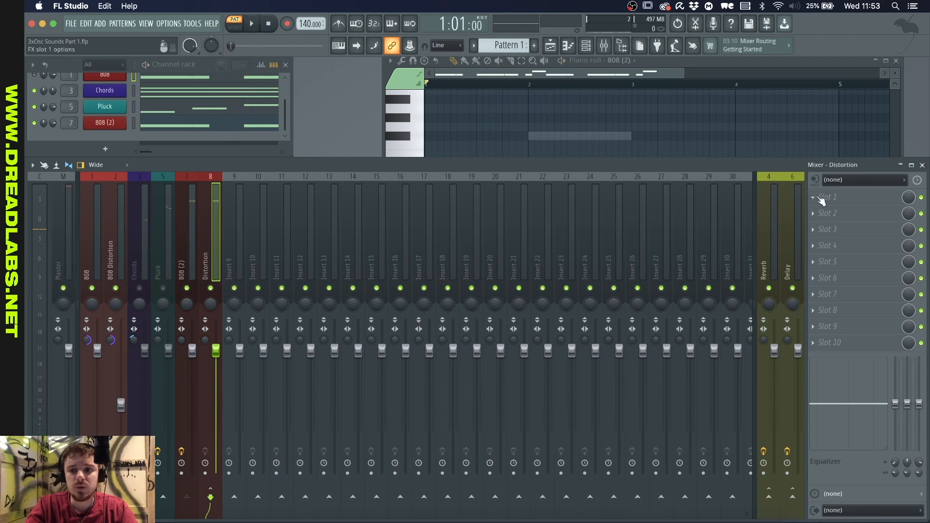
Insert Fruity WaveShaper in slot 1 of the Distortion track, bend its curve into an S shape with two points and audition it.
left_click(821, 199)
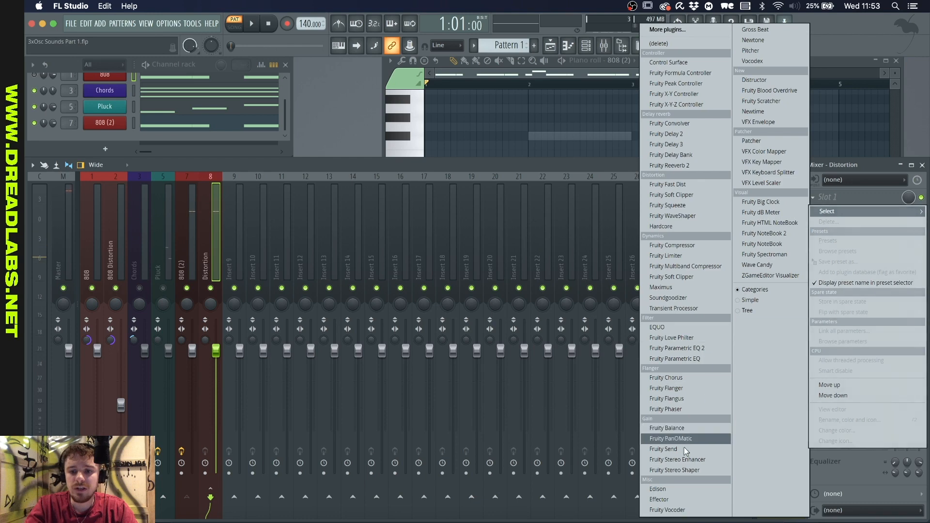
left_click(691, 214)
left_click_drag(135, 221, 96, 282)
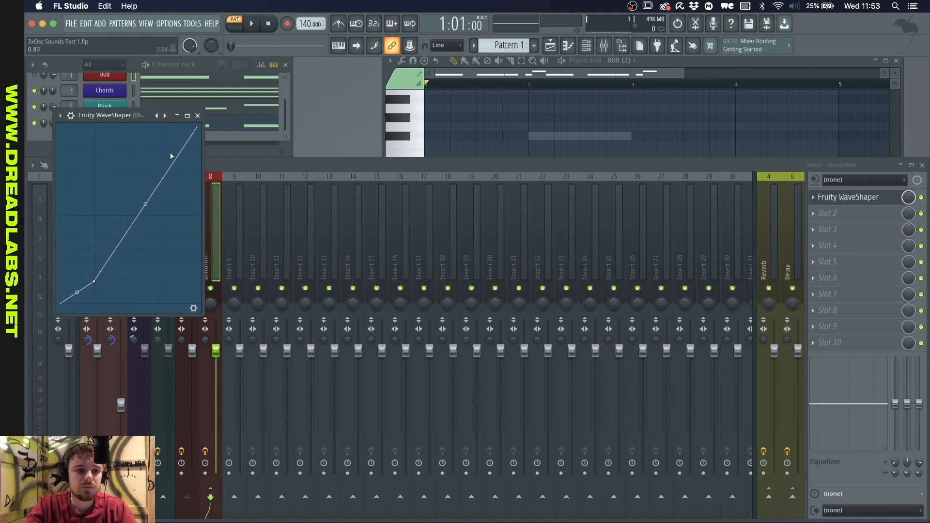
left_click_drag(173, 161, 148, 146)
key("space")
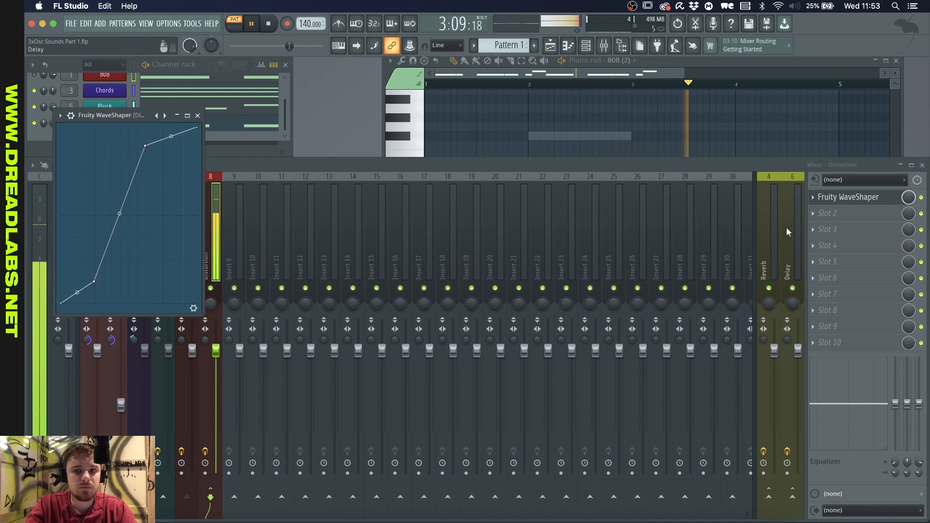
key("space")
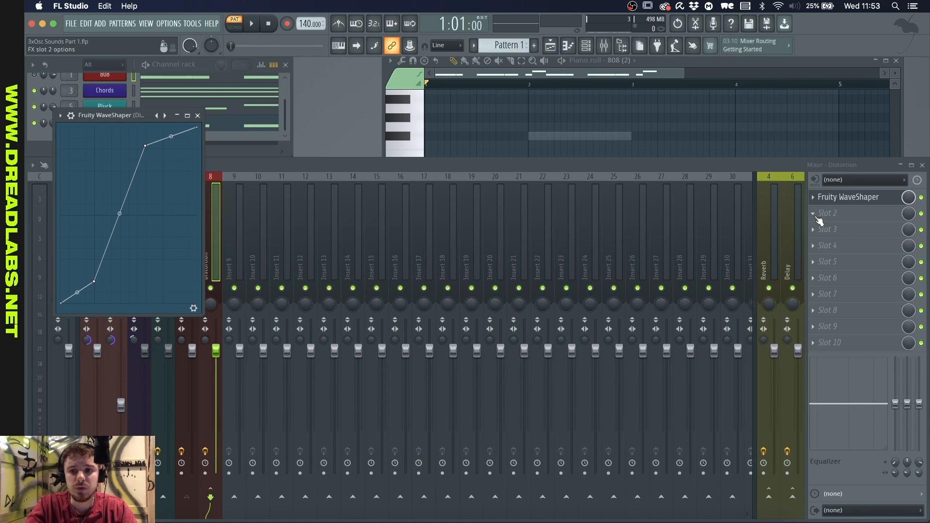
Insert Fruity Parametric EQ 2 in slot 2 of the Distortion track, cut the lows and highs and boost band 3 in the low mids.
left_click(818, 217)
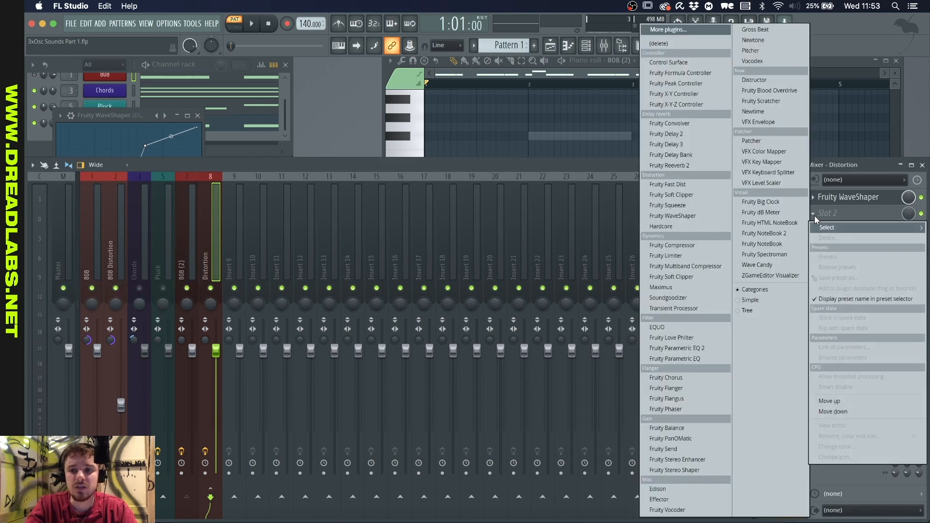
left_click(701, 349)
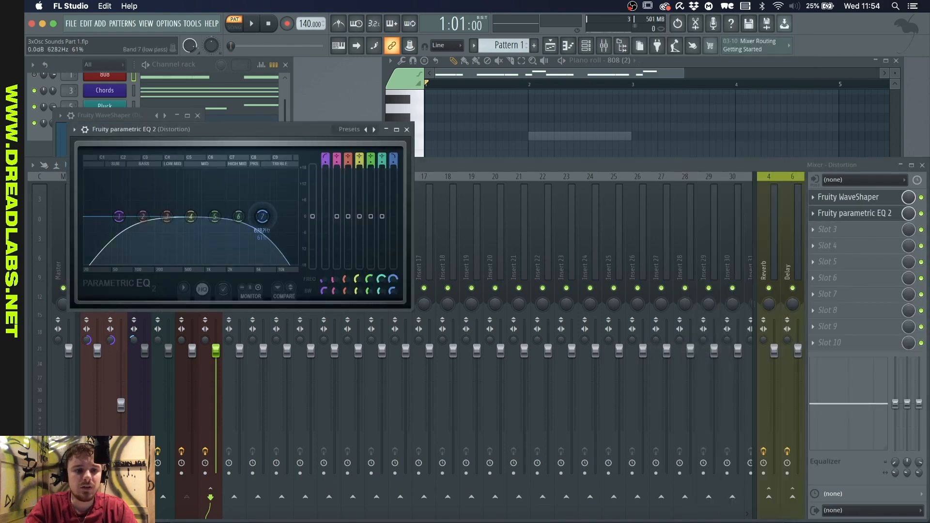
left_click_drag(262, 216, 242, 217)
left_click_drag(119, 216, 168, 192)
key("space")
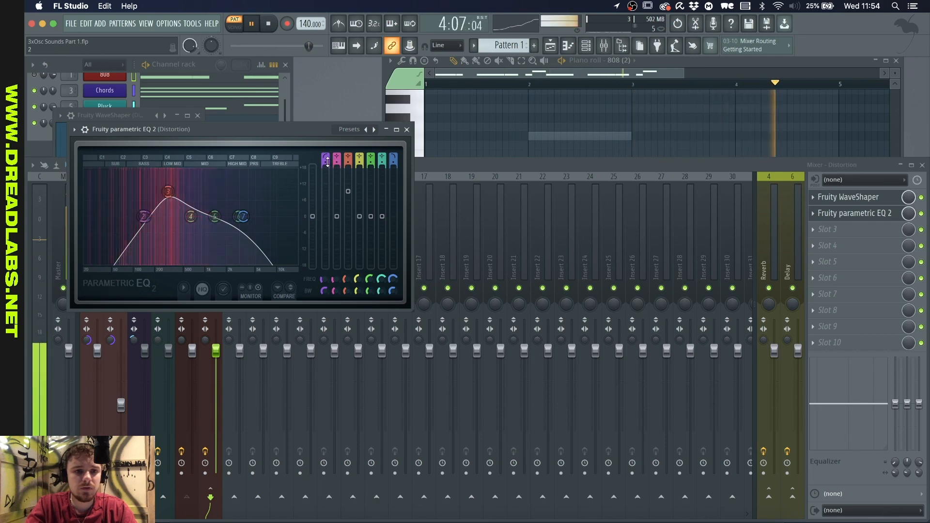
Steepen EQ band 1 to Gentle 4, shift band 7 to about 200 Hz, and boost bands 2 and 3 near 100 Hz.
scroll(327, 162, "up", 3)
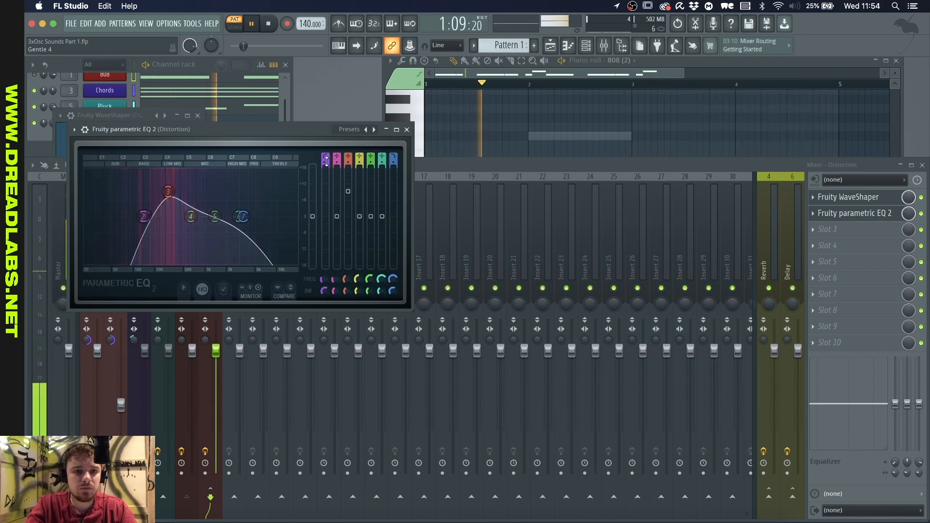
left_click_drag(242, 216, 139, 190)
left_click_drag(187, 215, 139, 208)
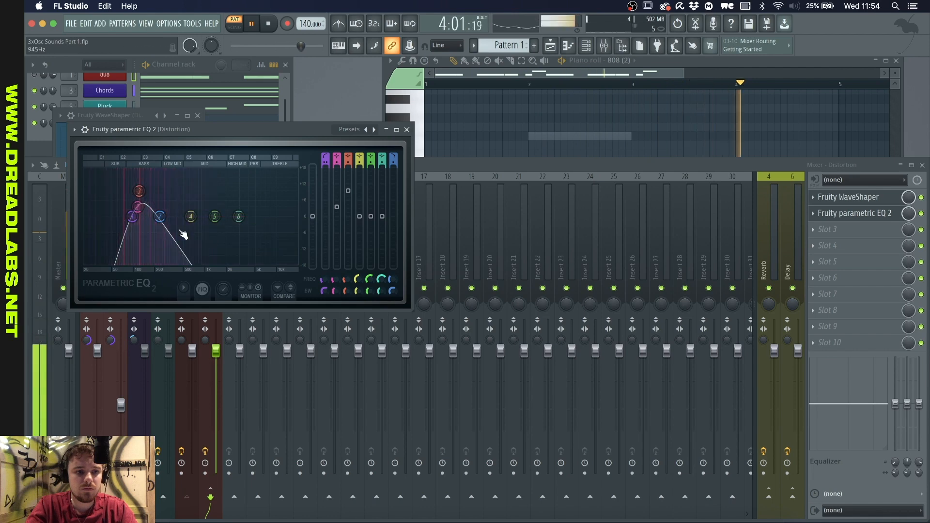
key("space")
Move the EQ to slot 3 of the Distortion track, insert Fruity Fast Dist in slot 2 and audition the pattern.
left_click_drag(848, 213, 838, 232)
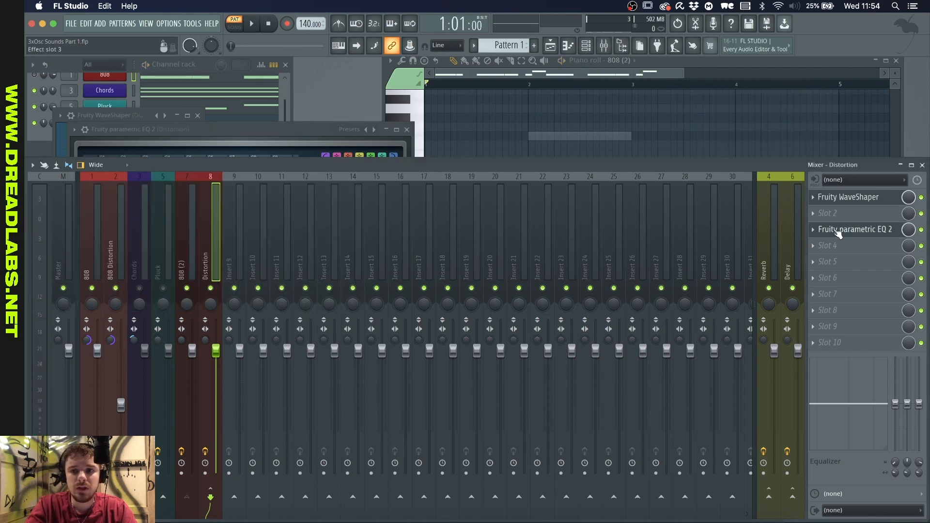
left_click(816, 217)
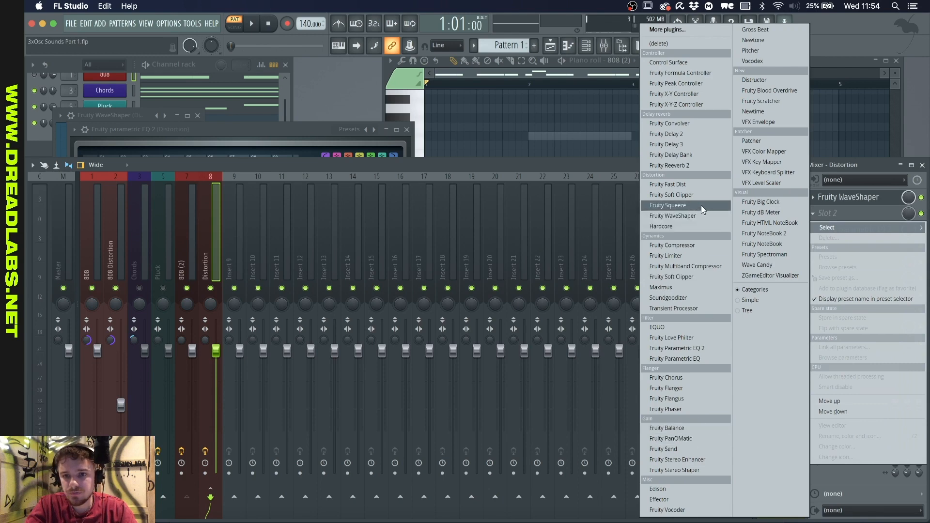
left_click(704, 187)
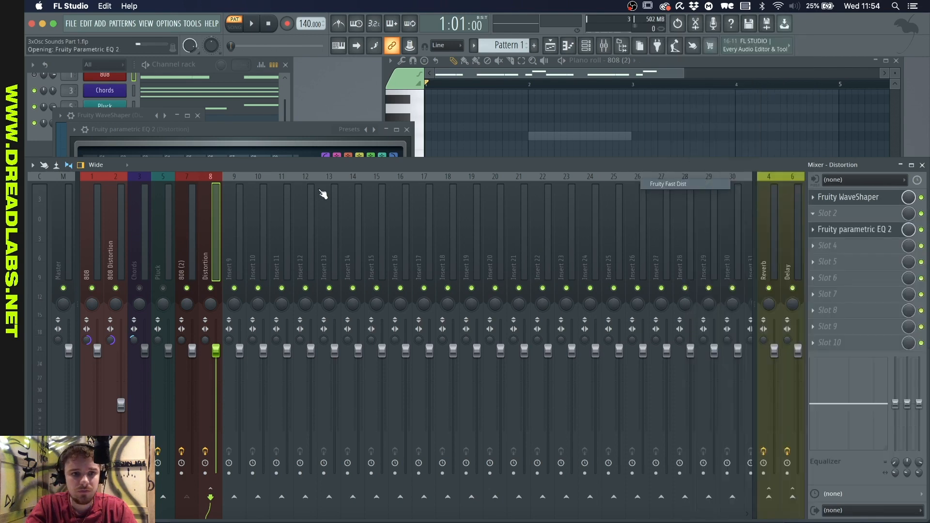
key("space")
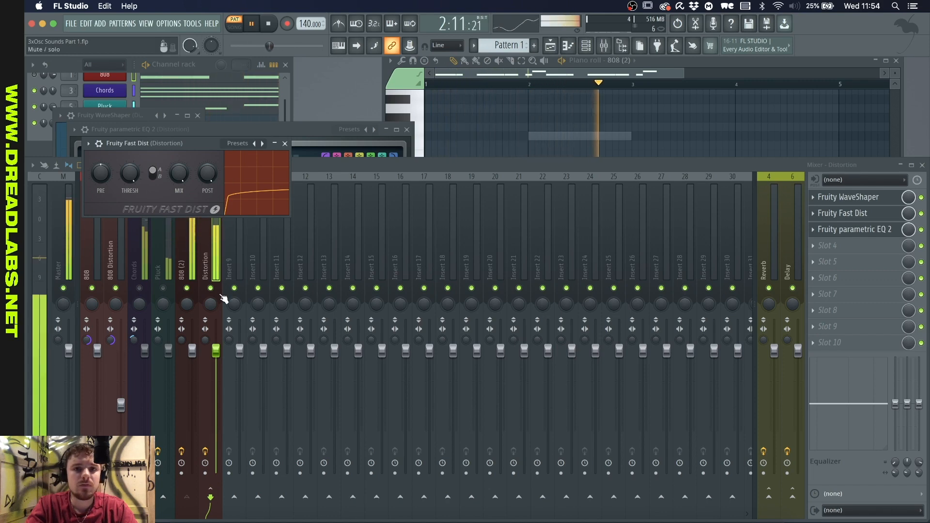
key("space")
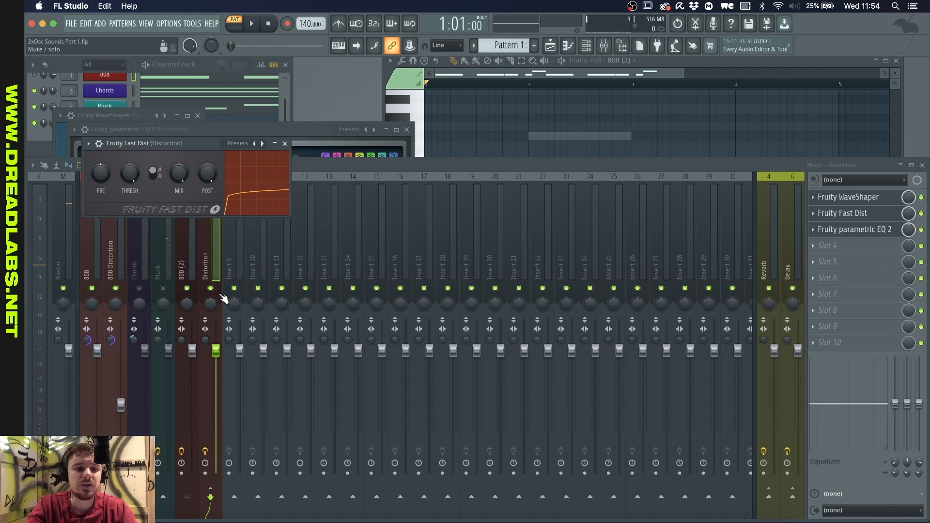
Lower the Distortion track's volume to 74% (-6.2 dB) while the pattern plays.
left_click(204, 271)
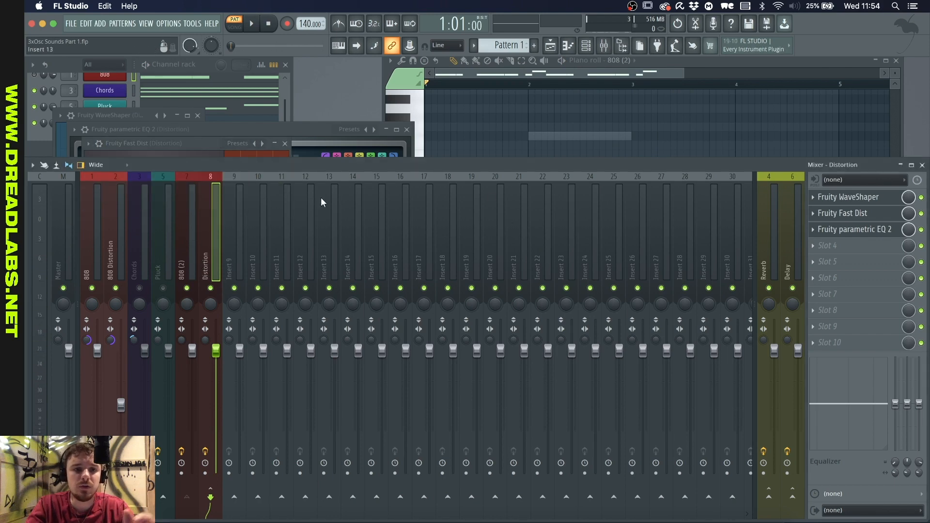
left_click(195, 238)
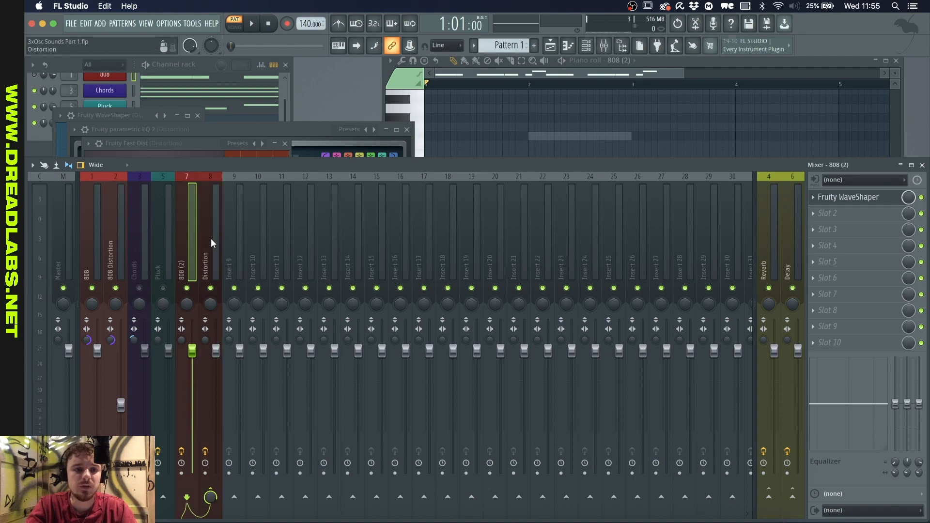
left_click(211, 240)
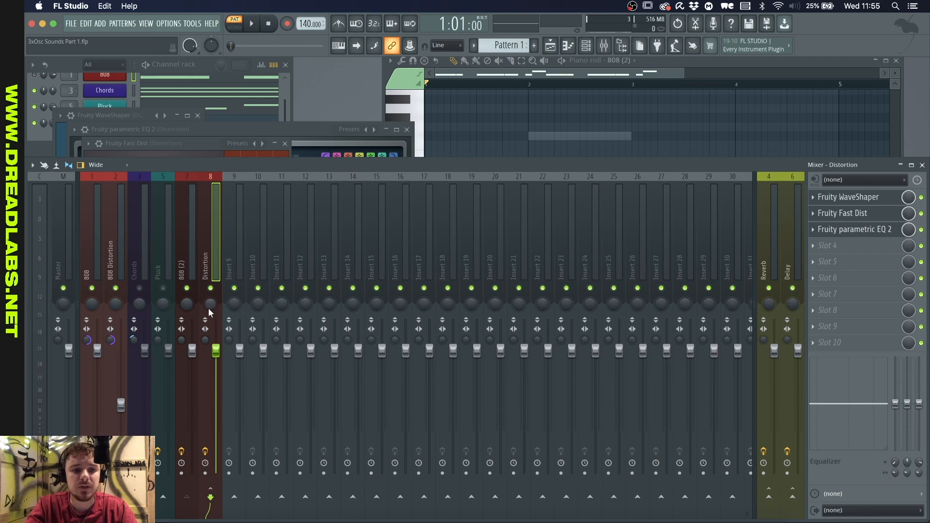
key("space")
left_click_drag(215, 350, 216, 383)
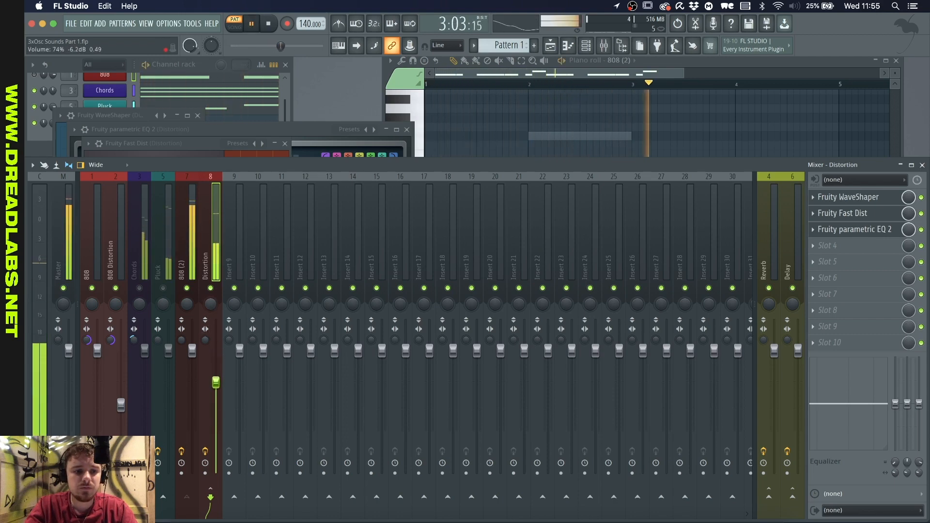
key("space")
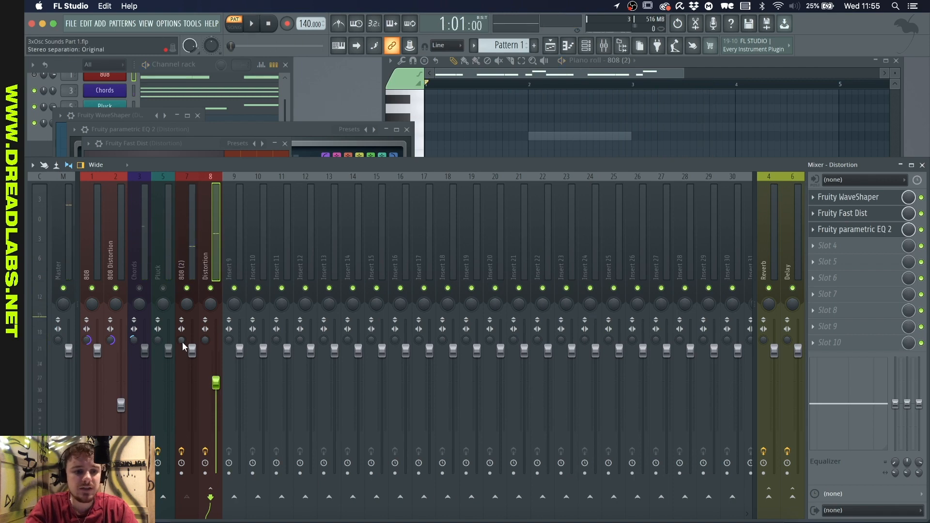
Set the stereo separation of the 808 (2) and Distortion tracks to 100% merged and audition the pattern.
left_click_drag(182, 340, 206, 349)
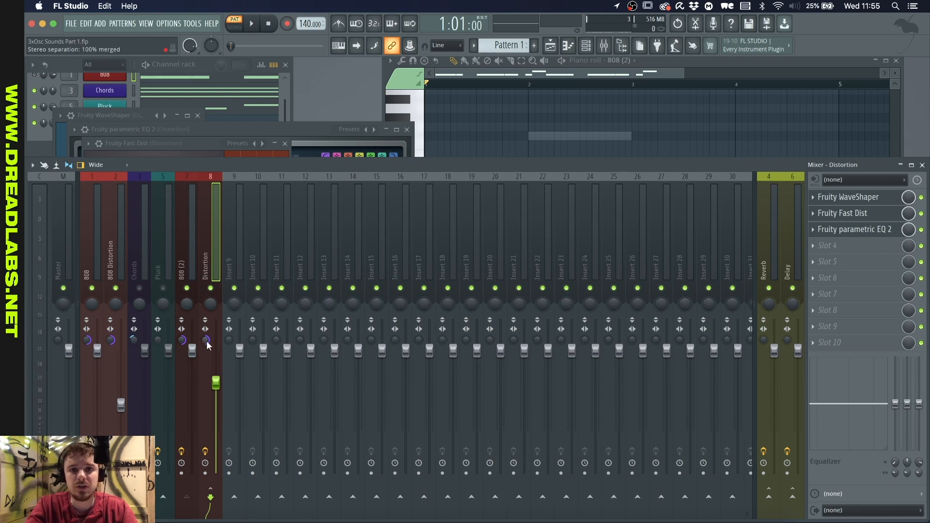
key("space")
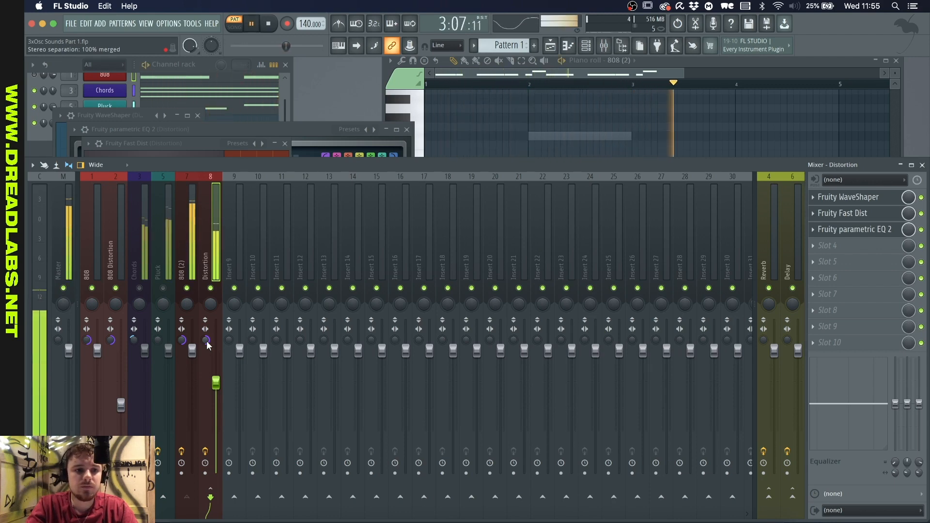
key("space")
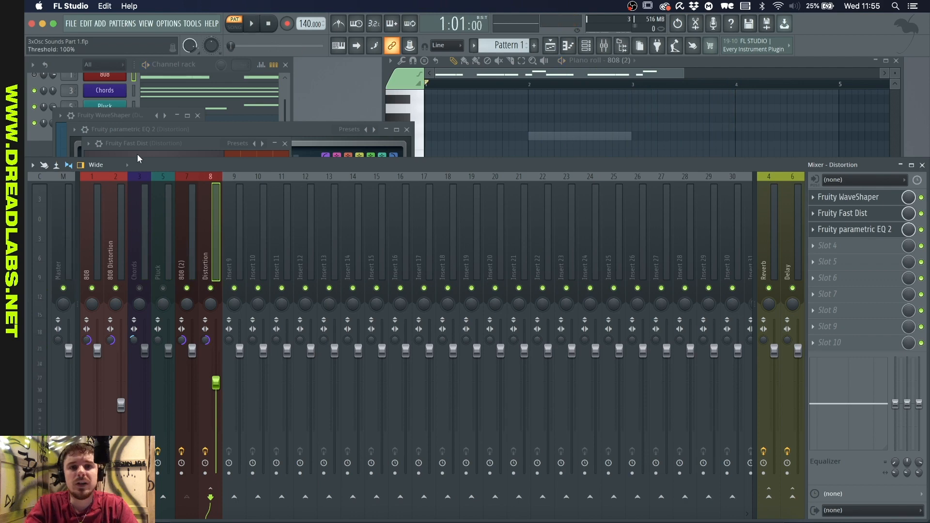
Add a new 3x Osc instrument channel to the project.
left_click(99, 23)
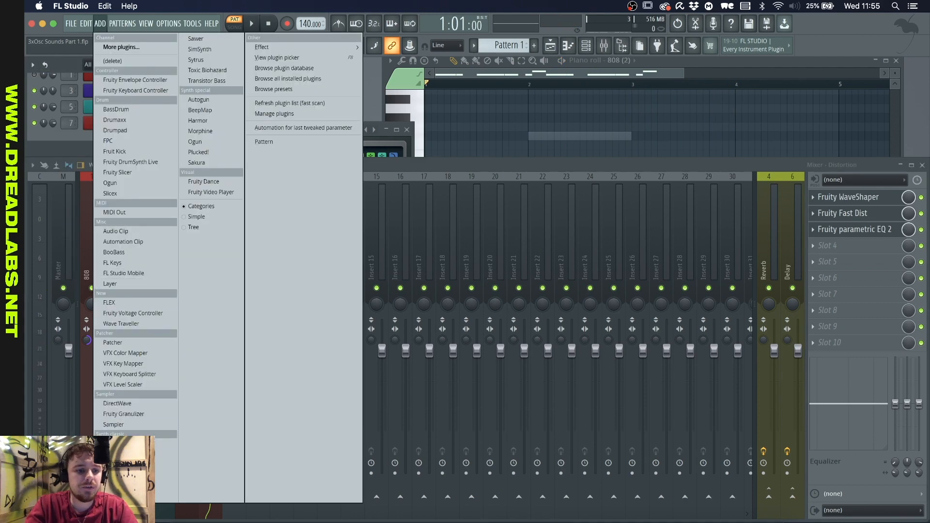
left_click(126, 443)
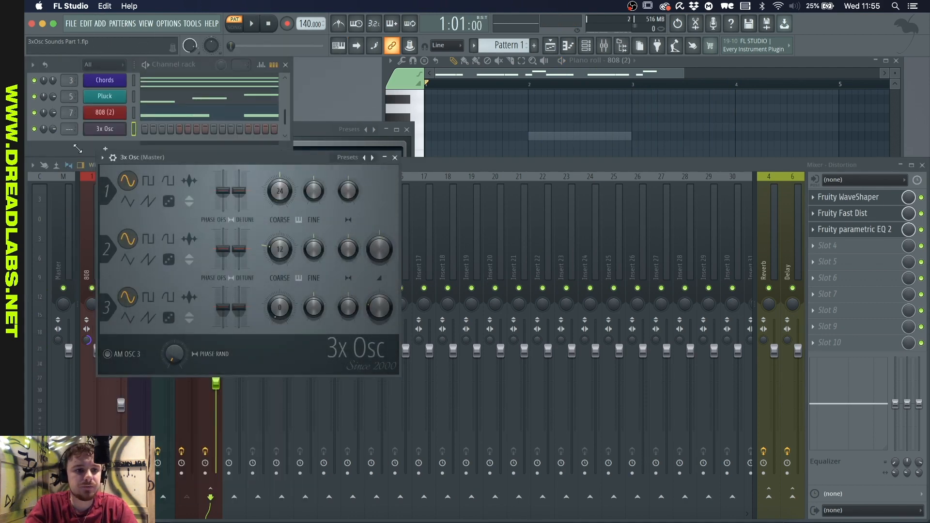
left_click(94, 138)
Copy the Chords channel's notes into the new 3x Osc channel and show them in the piano roll.
right_click(116, 90)
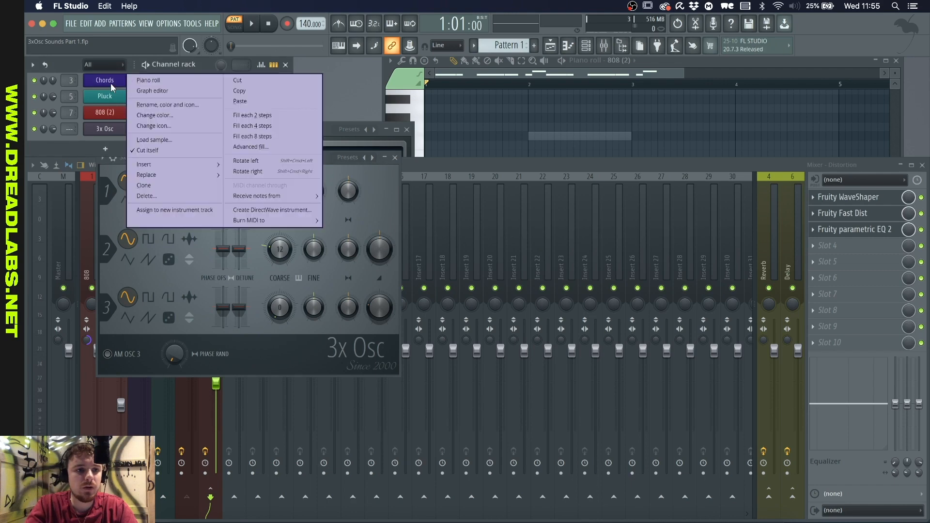
left_click(237, 92)
right_click(125, 130)
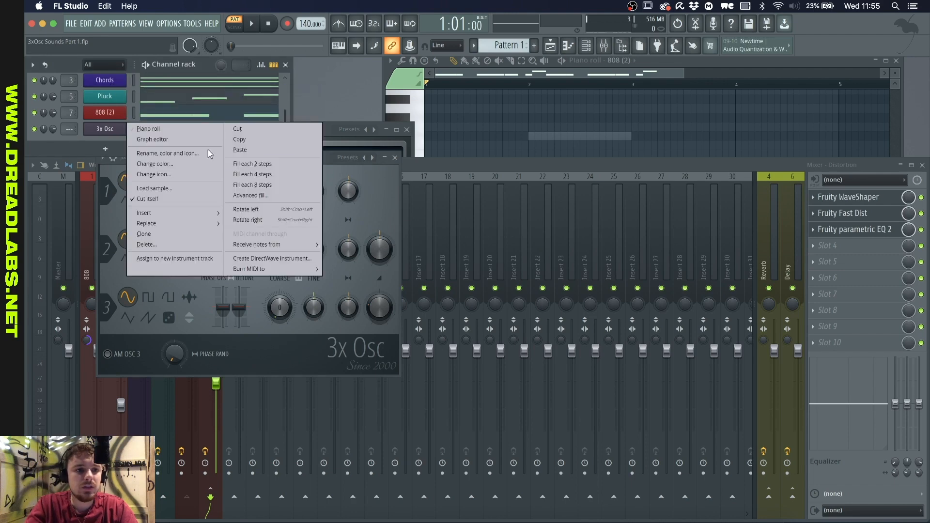
left_click(257, 152)
key("F7")
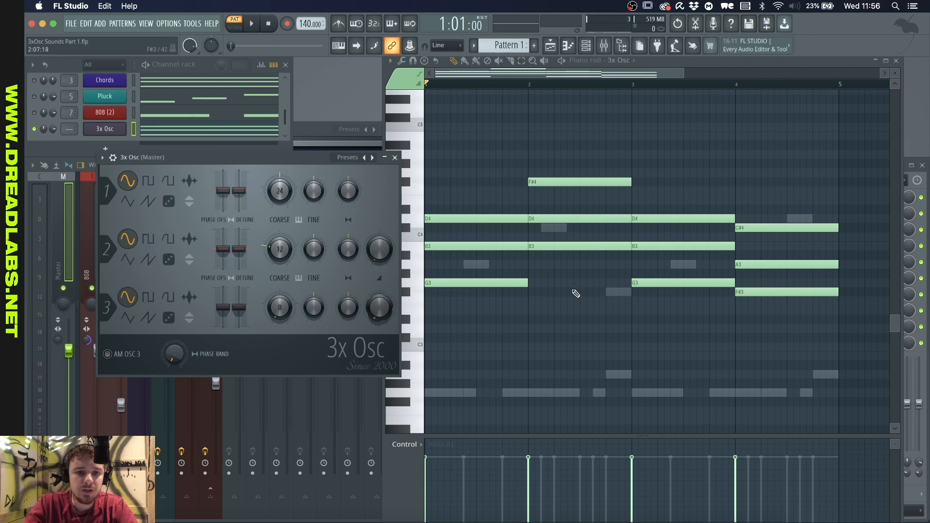
Enable the 3x Osc volume envelope, shortening its attack and release and lowering sustain to about 29% while auditioning.
key("space")
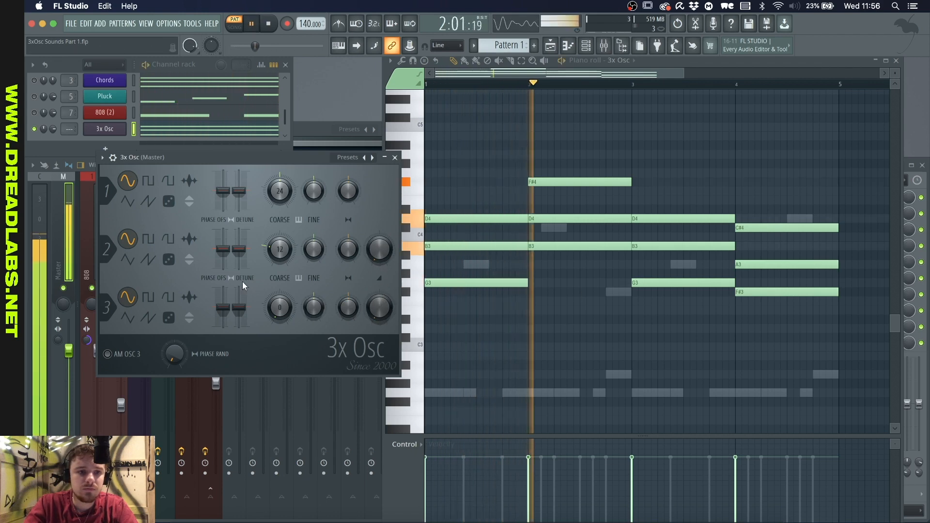
left_click(113, 157)
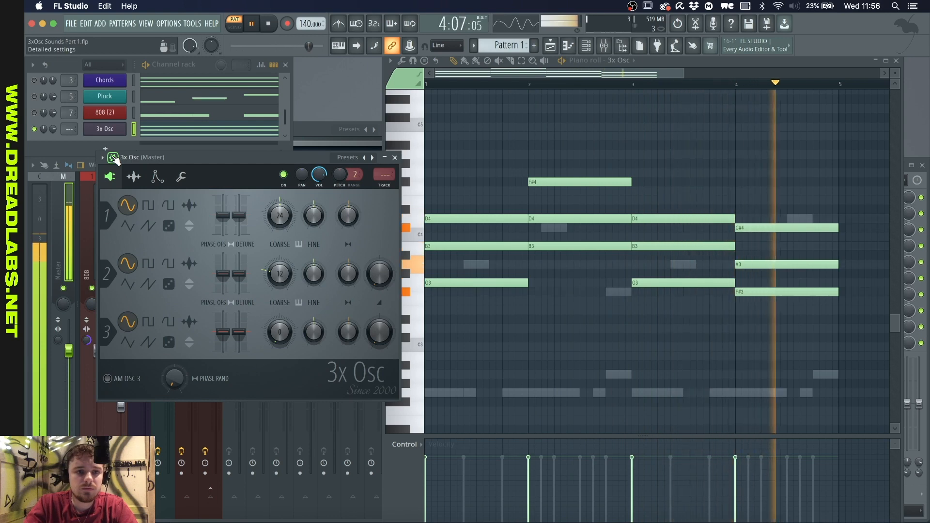
key("space")
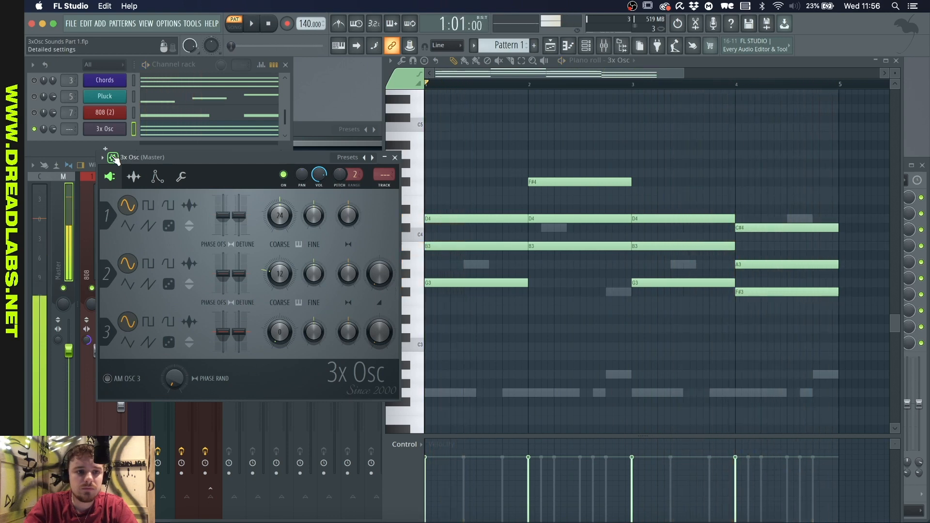
left_click(157, 181)
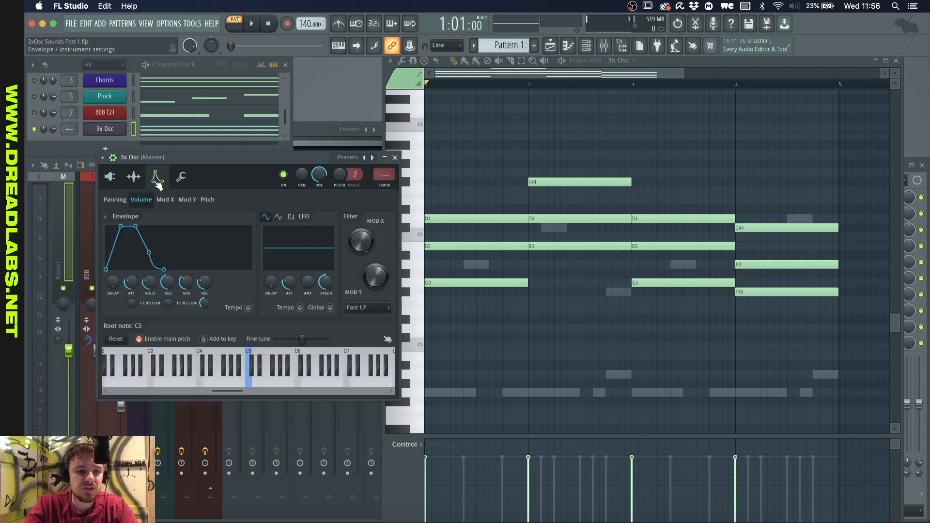
left_click(106, 217)
key("space")
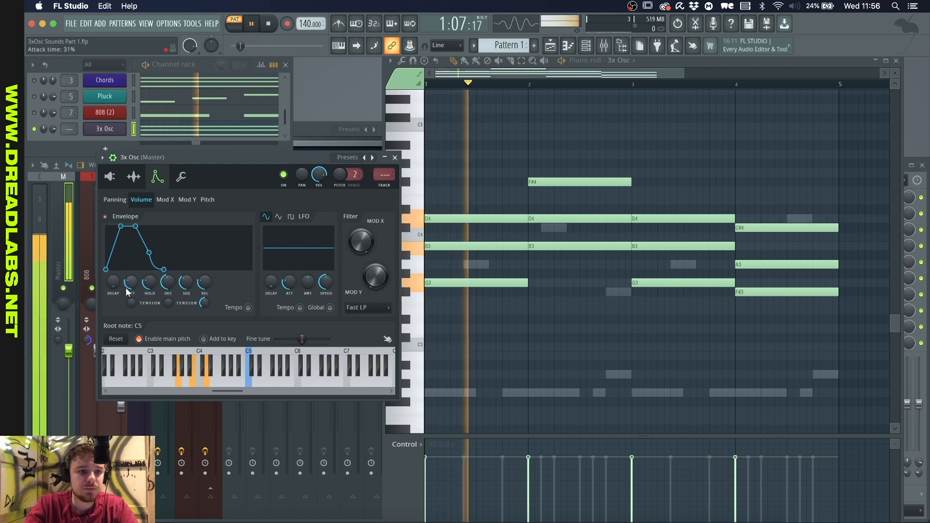
left_click_drag(129, 283, 206, 293)
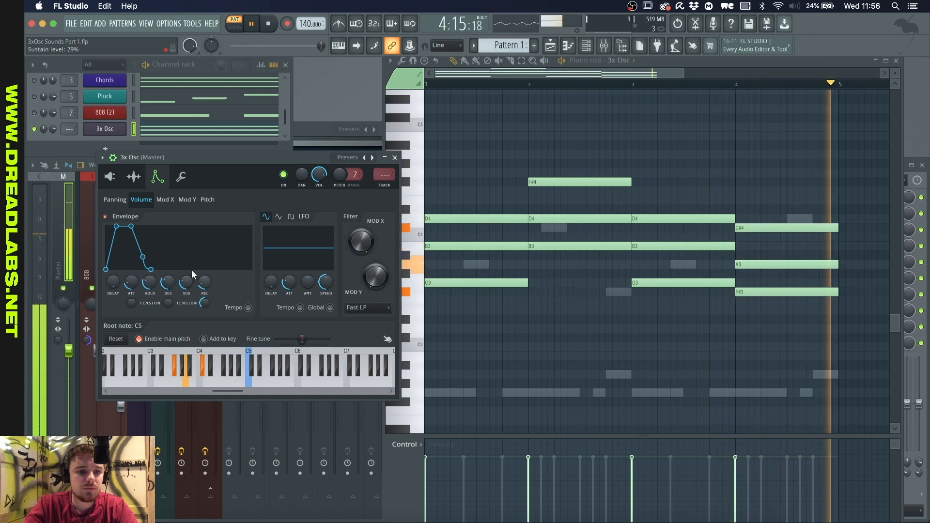
Set oscillator 3 to a square wave and oscillator 2 to a saw wave, and adjust oscillator 3's mix level.
left_click(168, 201)
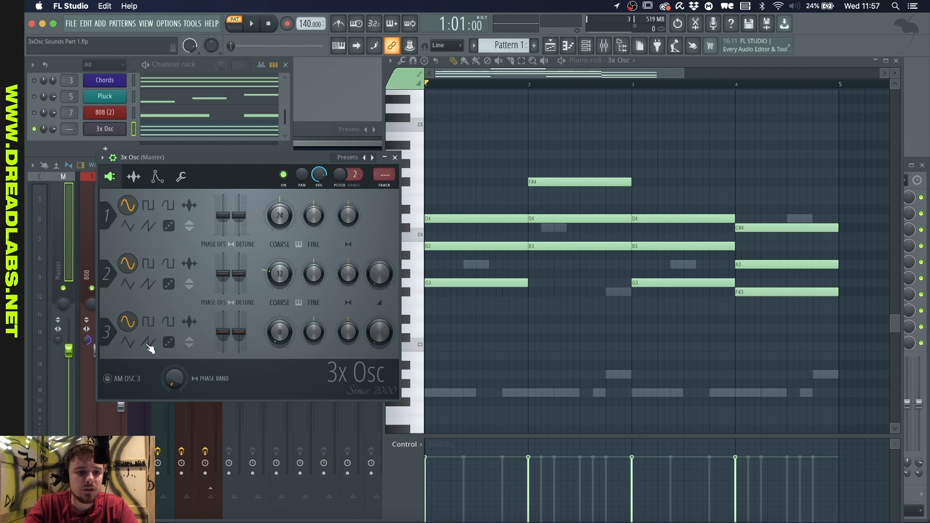
left_click(147, 322)
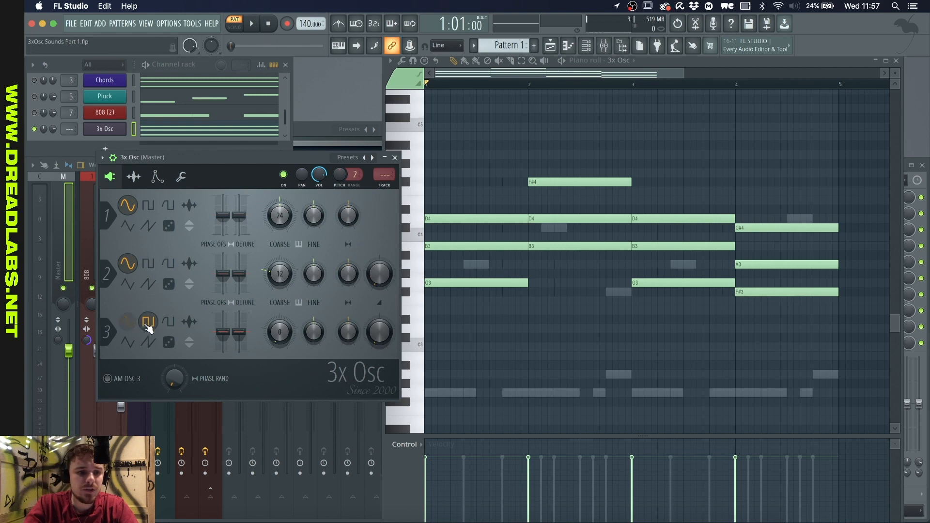
left_click(149, 283)
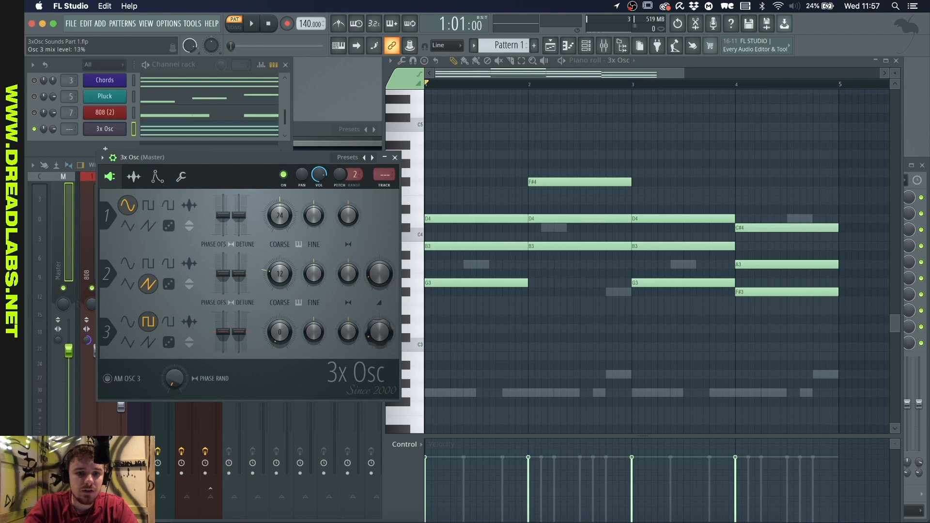
left_click_drag(373, 339, 373, 336)
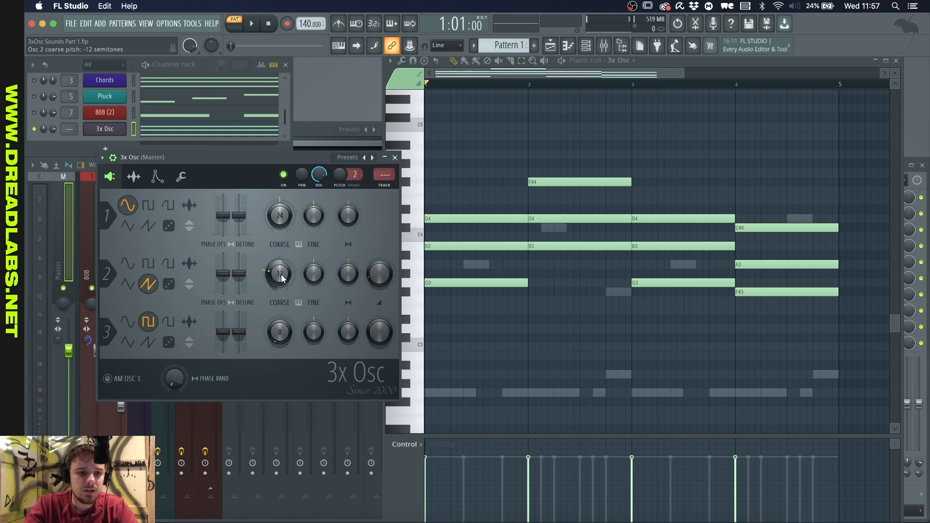
Raise oscillator 3's coarse pitch to match oscillator 1 and briefly audition the pattern.
left_click_drag(279, 330, 281, 334)
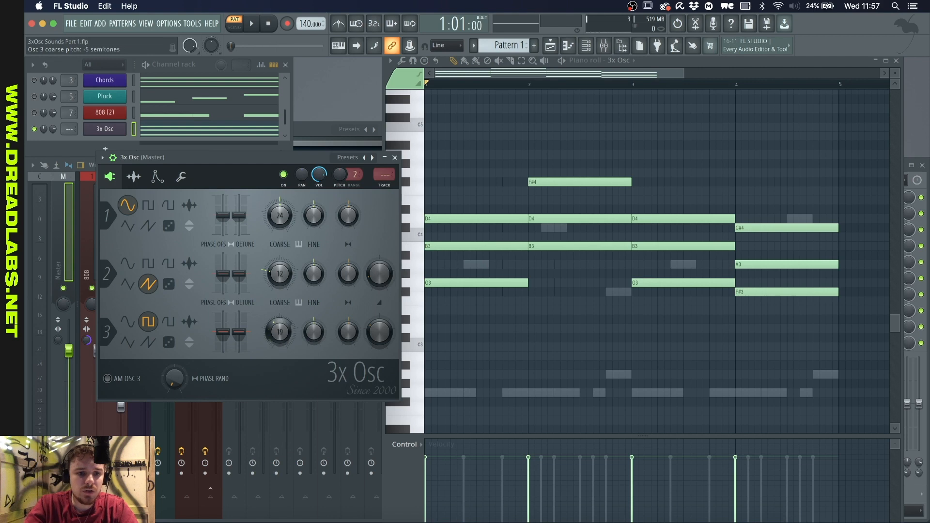
key("space")
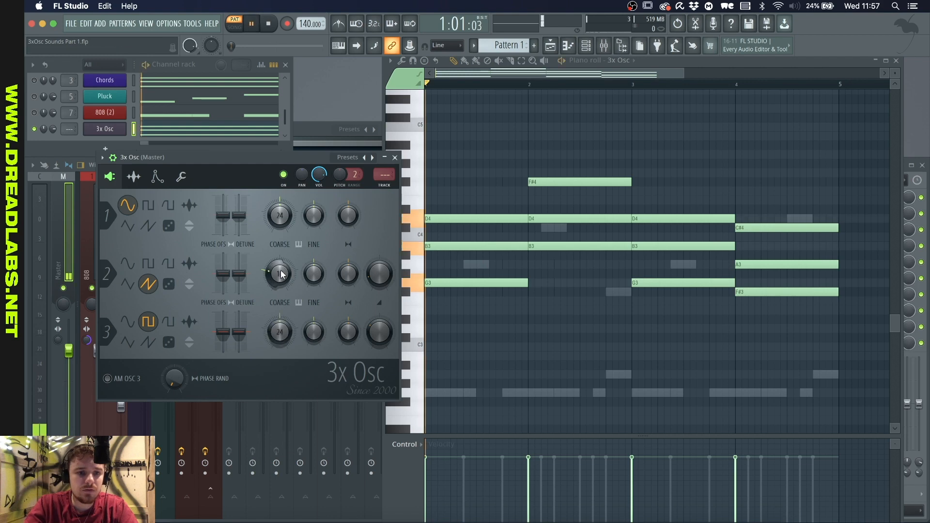
key("space")
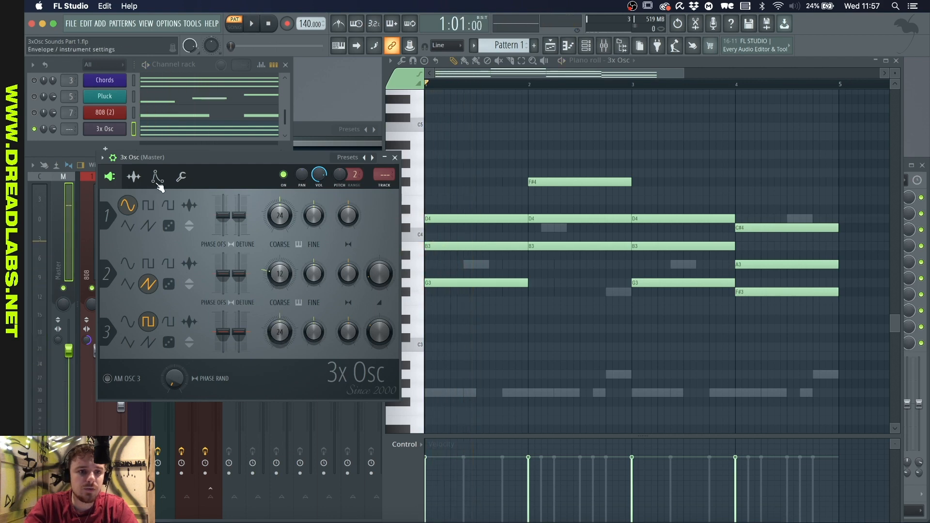
Show the Mod X filter envelope settings of the 3x Osc and audition the chords.
left_click(157, 176)
key("space")
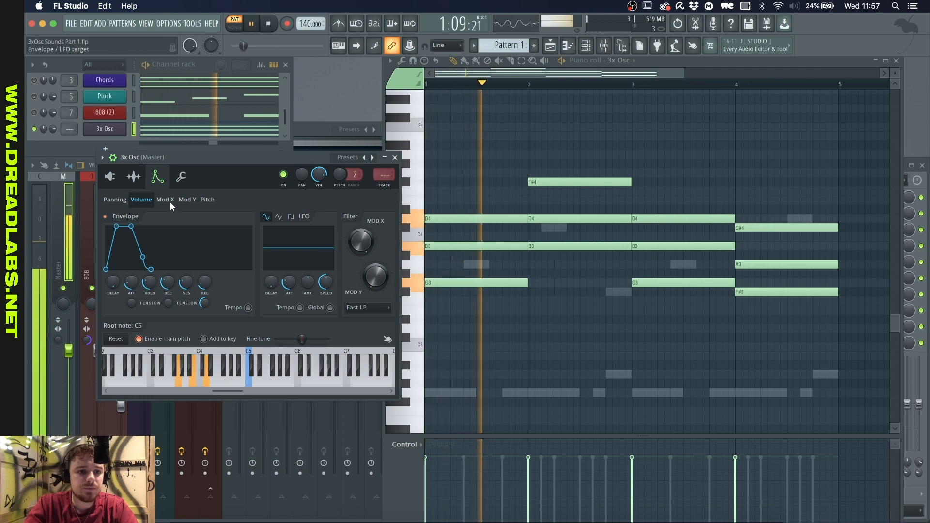
left_click(170, 201)
key("space")
key("space")
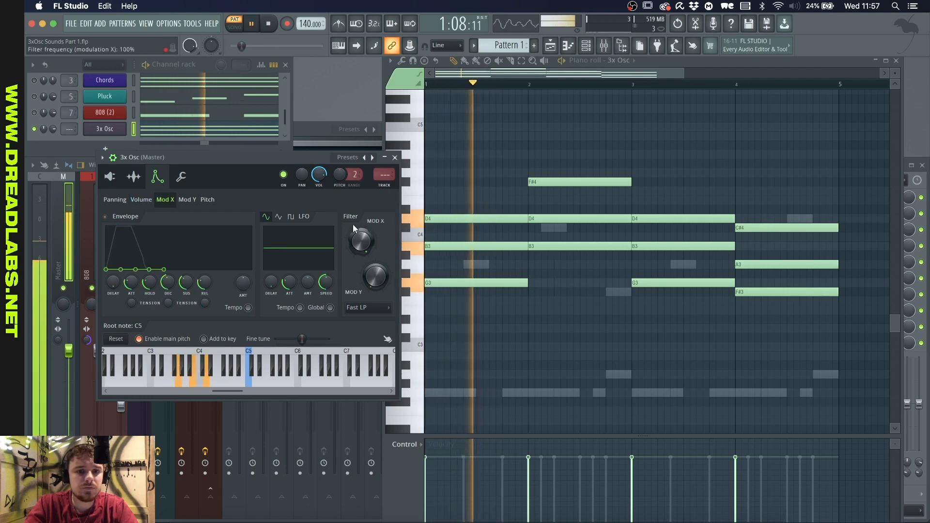
key("space")
key("space")
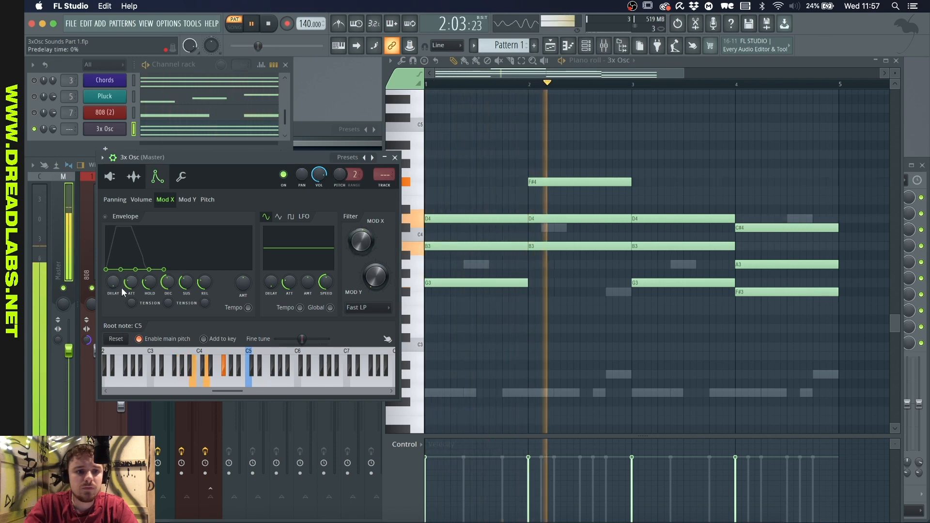
key("space")
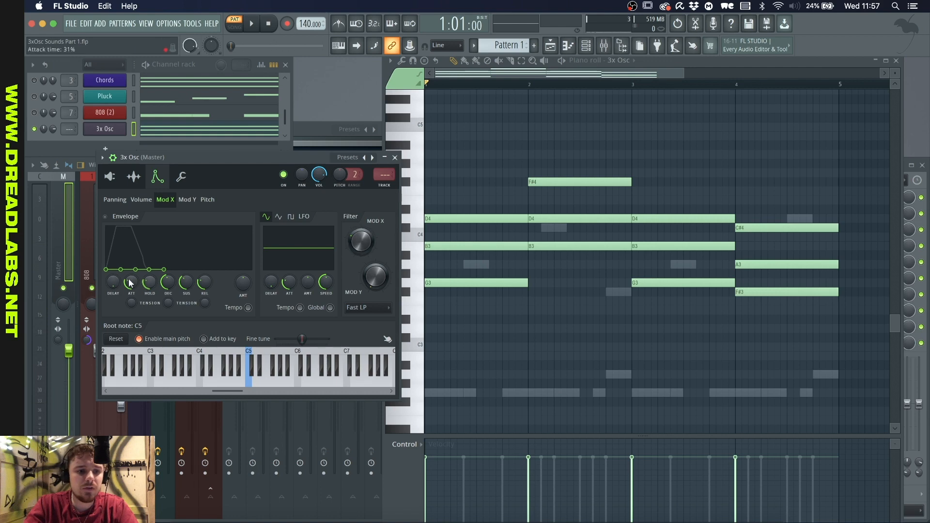
Apply a partial positive Mod X envelope amount with about 29% attack and a shorter decay while the pattern plays.
left_click_drag(233, 290, 233, 261)
key("space")
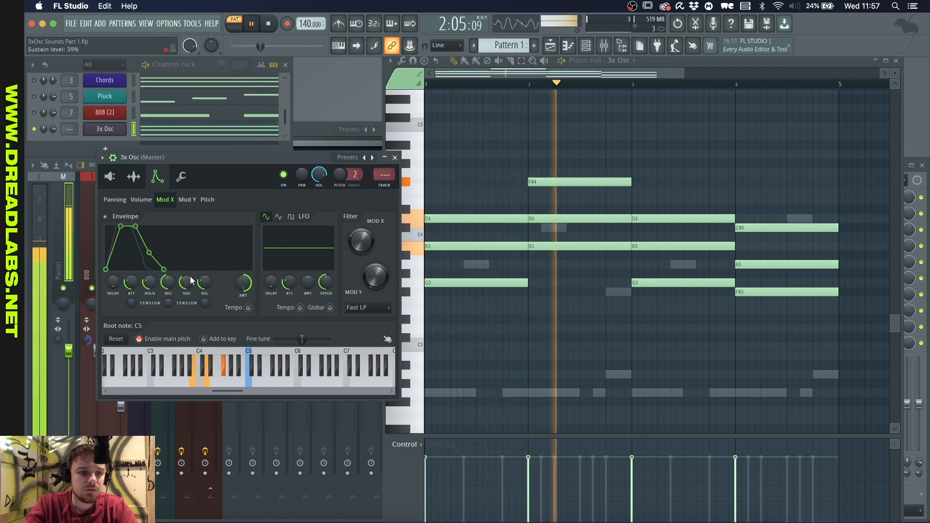
left_click_drag(167, 282, 131, 283)
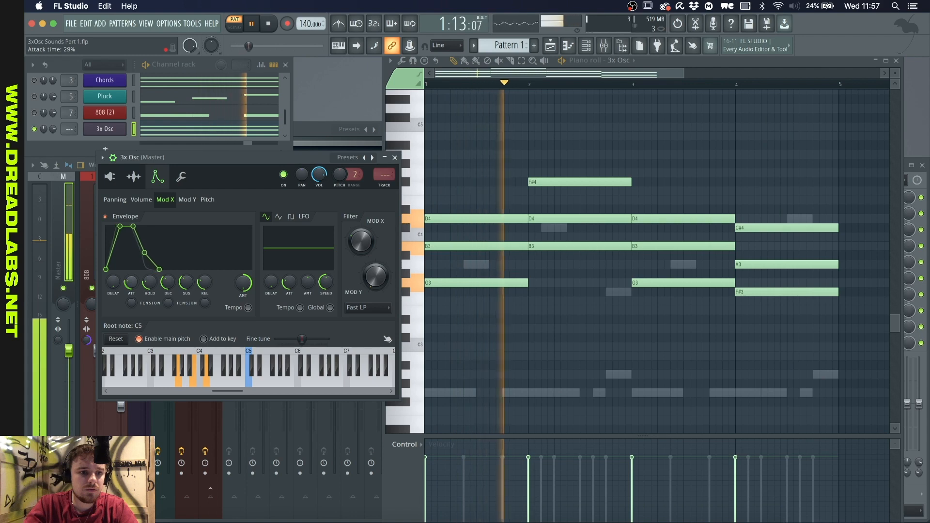
left_click_drag(243, 282, 244, 295)
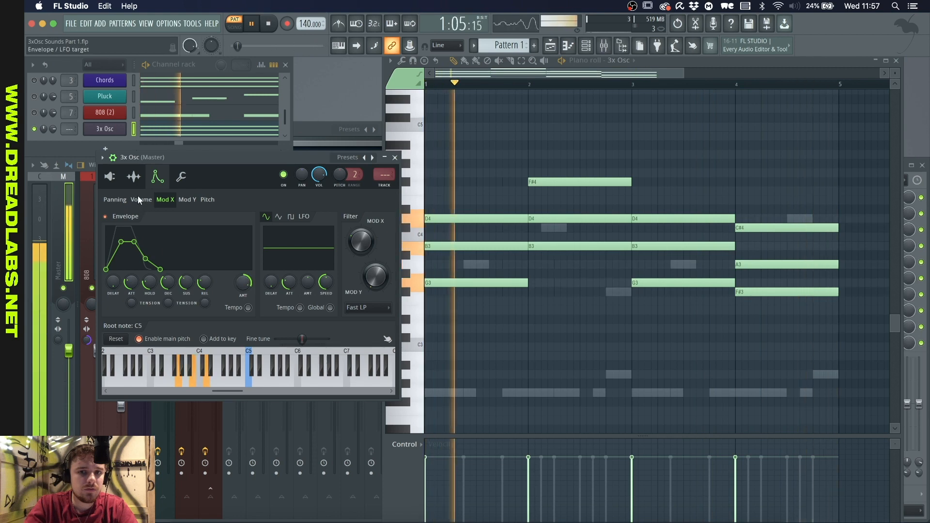
Stereo-detune oscillators 2 and 3 in opposite directions, adjust oscillator 2's panning and audition the chords.
left_click(136, 179)
left_click(109, 176)
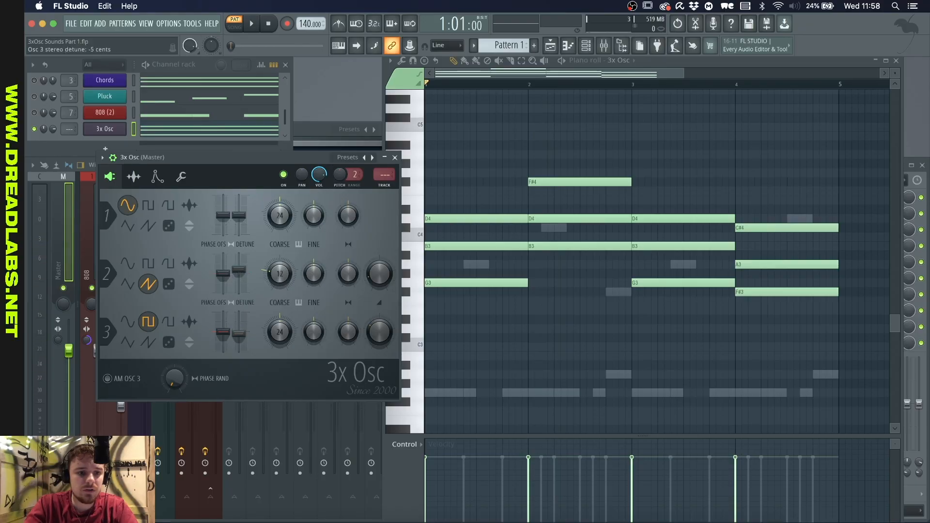
key("space")
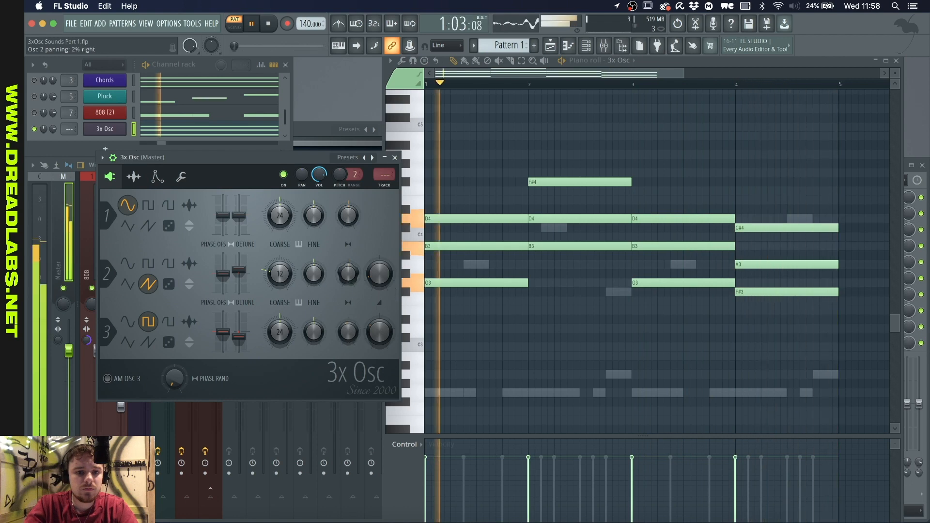
left_click(158, 177)
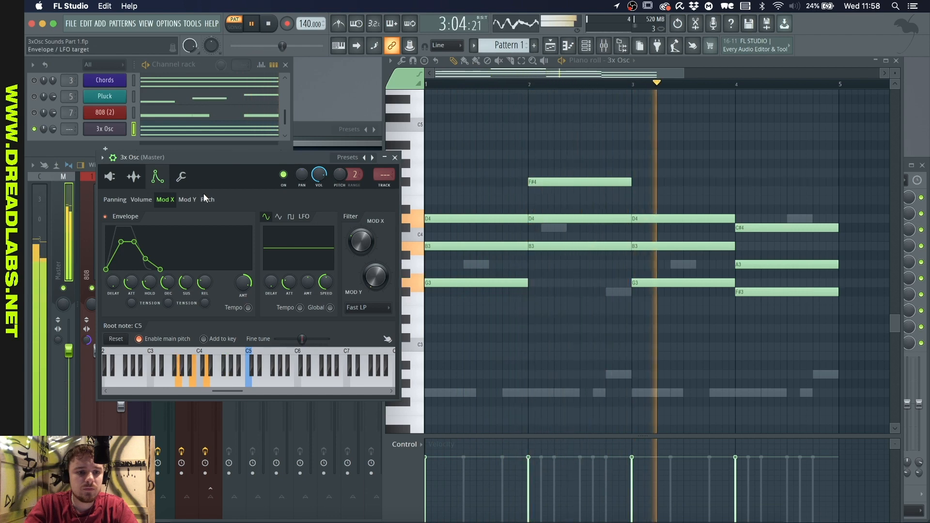
key("space")
Rename the 3x Osc channel as Chords (2) with the purple Chords color.
left_click(110, 129)
right_click(111, 128)
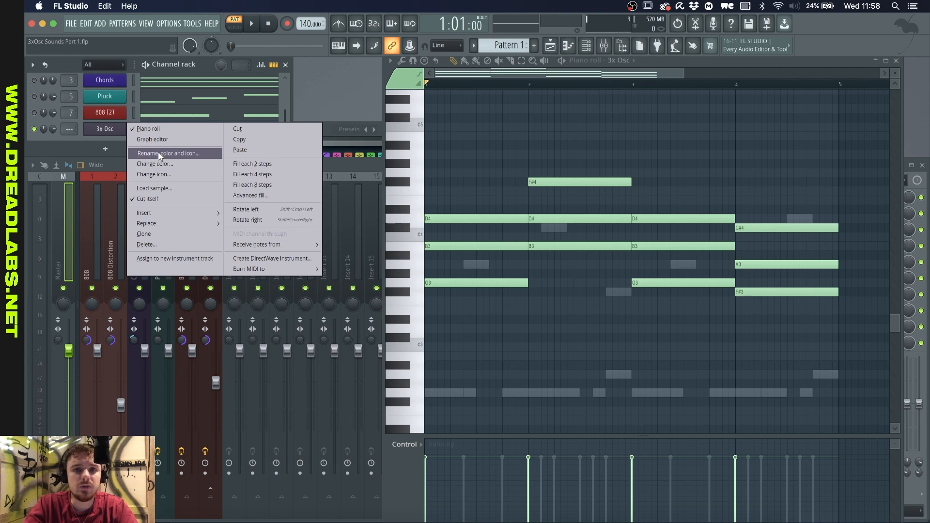
left_click(158, 153)
type("Chords")
key("Return")
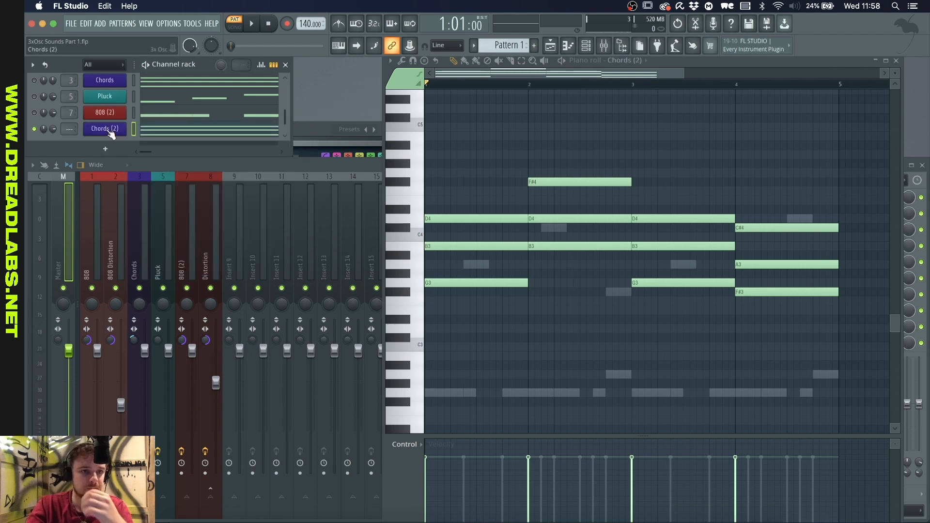
Route the Chords (2) channel to mixer track 9, audition it there and select the Reverb track.
left_click(110, 130)
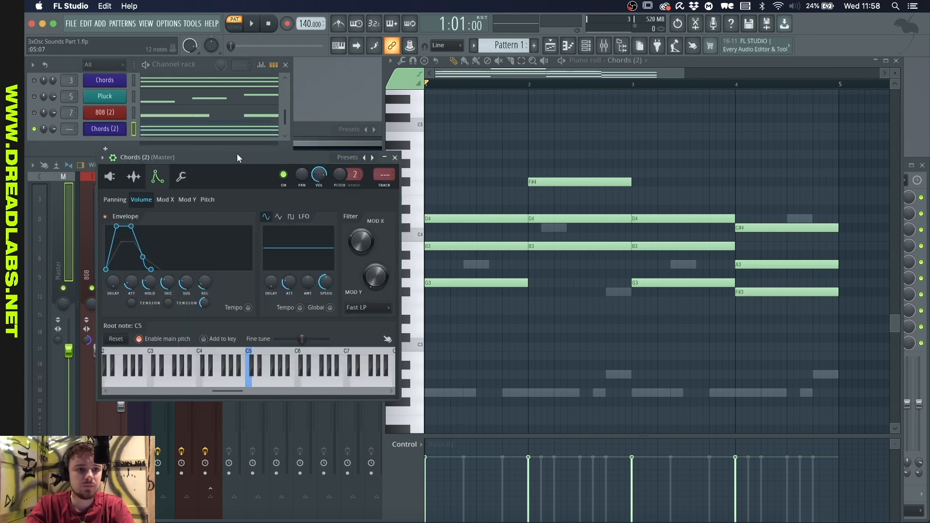
key("super+l")
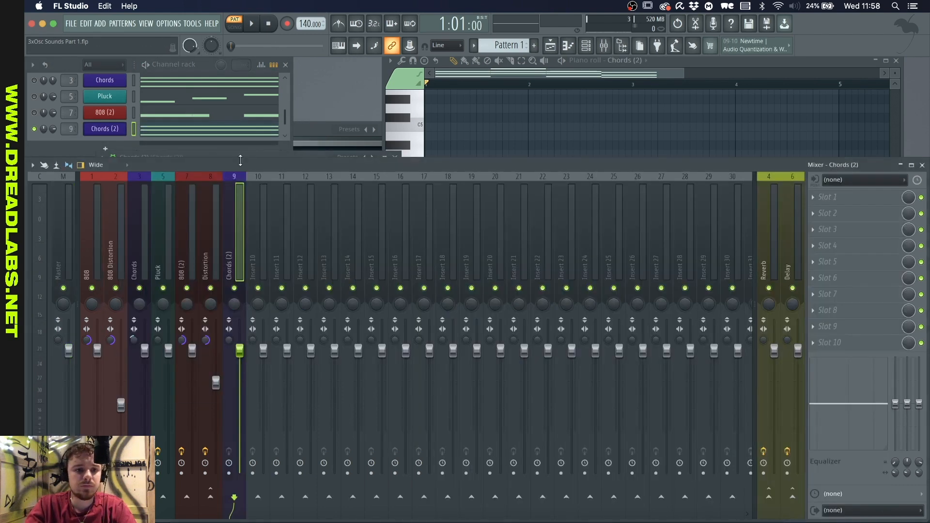
key("space")
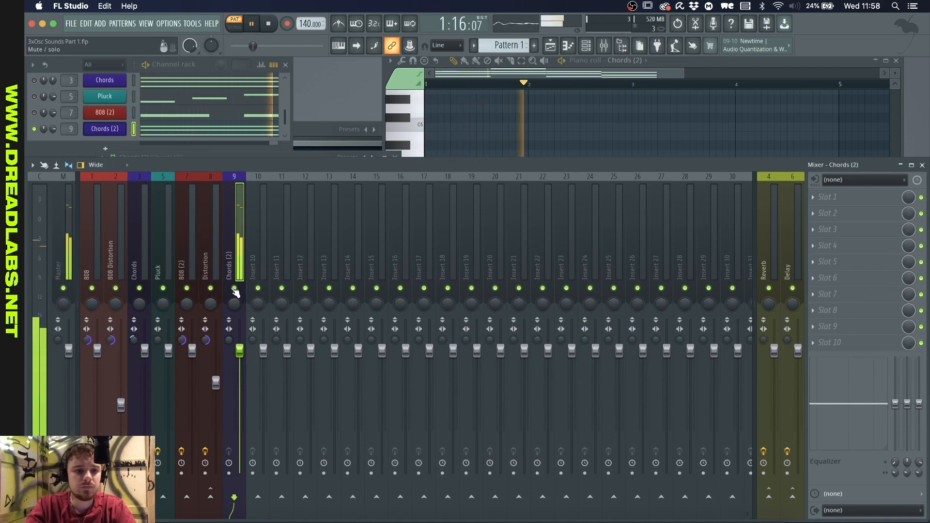
key("space")
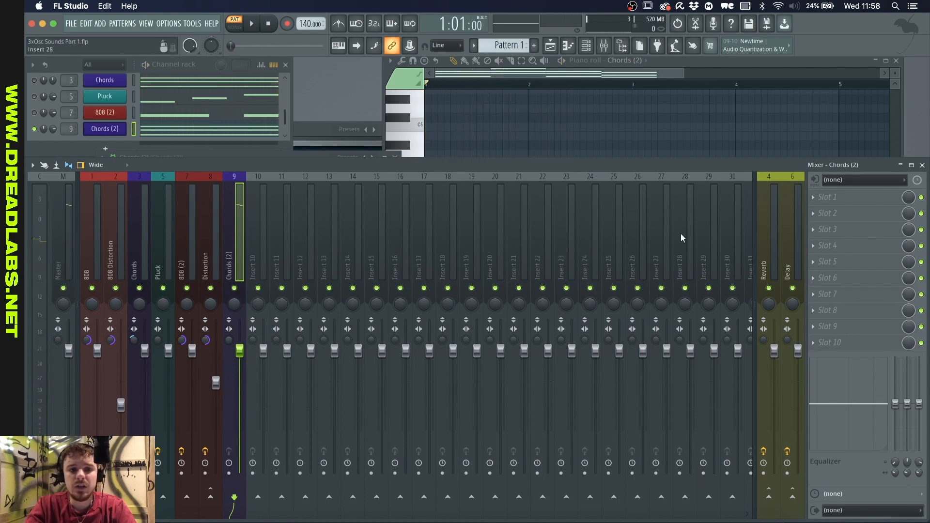
left_click(773, 235)
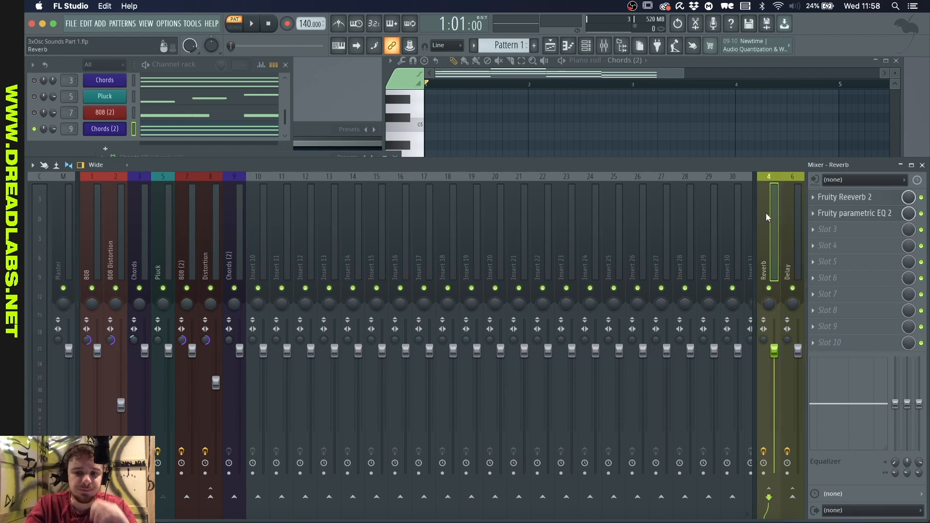
left_click(794, 213)
left_click(768, 214)
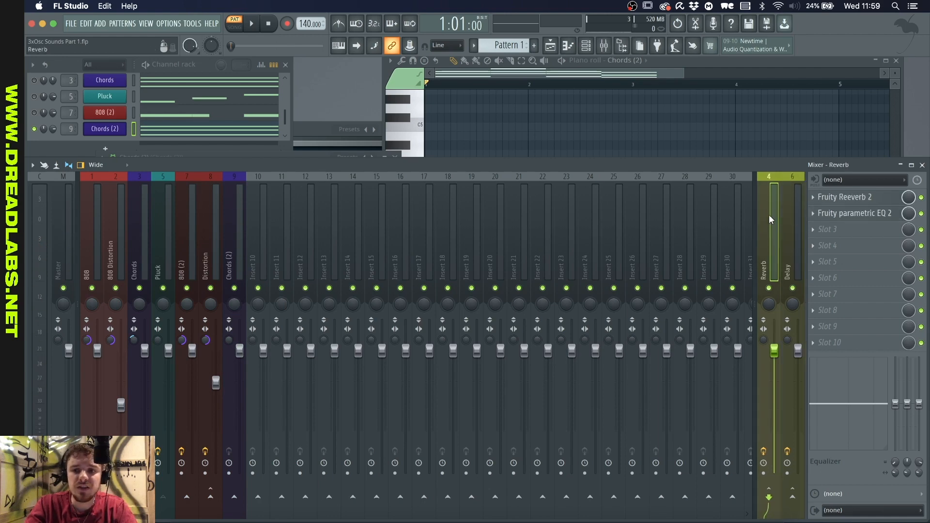
left_click(791, 222)
left_click(767, 223)
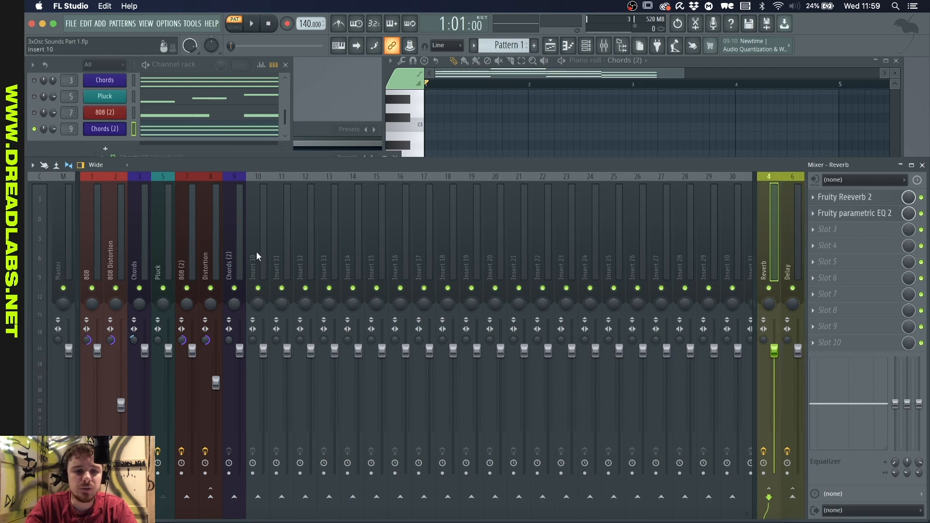
Rename mixer track 10 as Reverb and color it drab olive (#8F9F35).
right_click(257, 238)
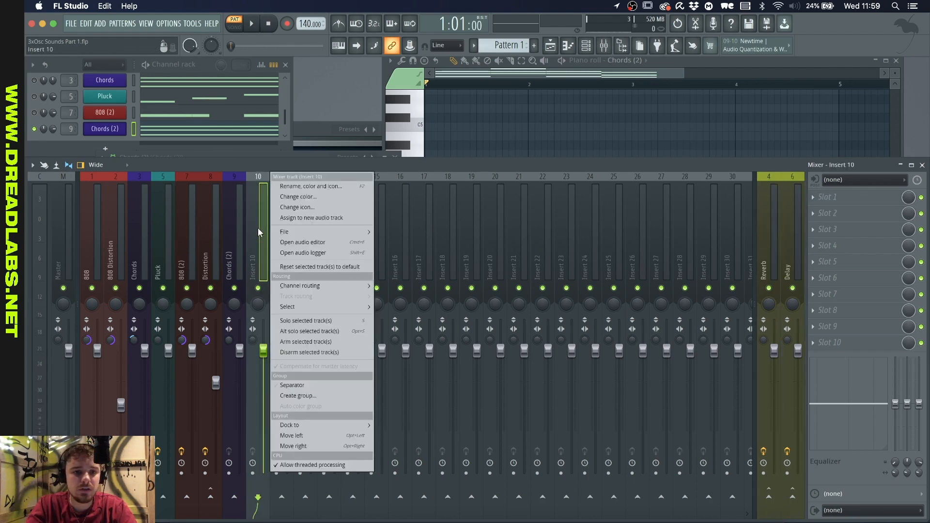
left_click(318, 185)
left_click(310, 183)
left_click(439, 255)
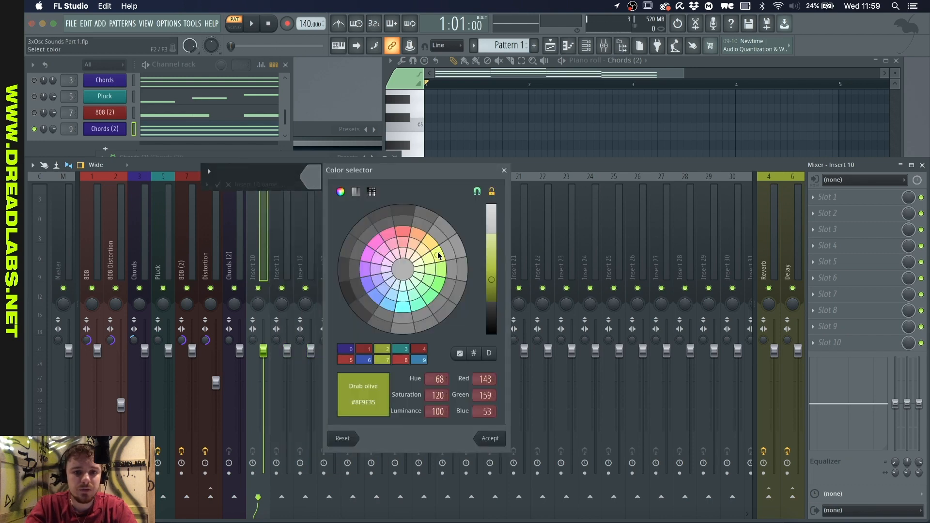
left_click(489, 438)
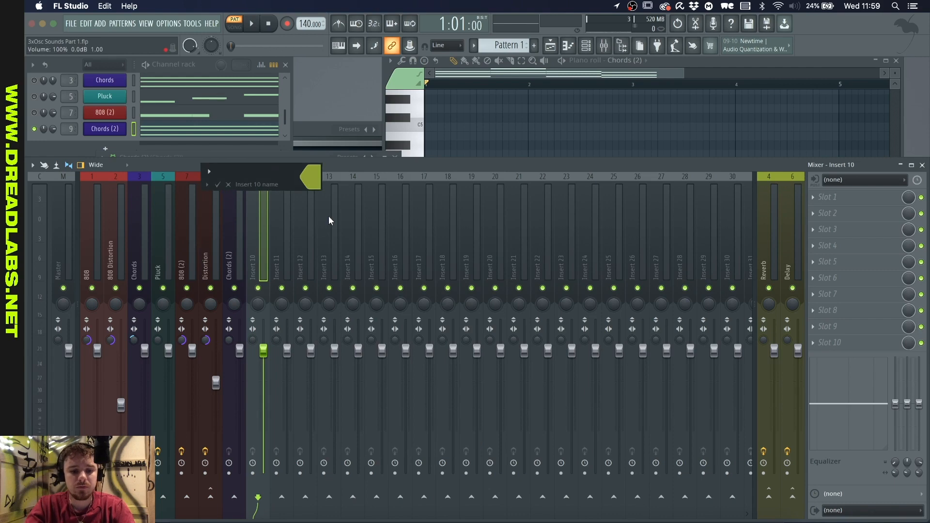
left_click(259, 173)
type("Rev")
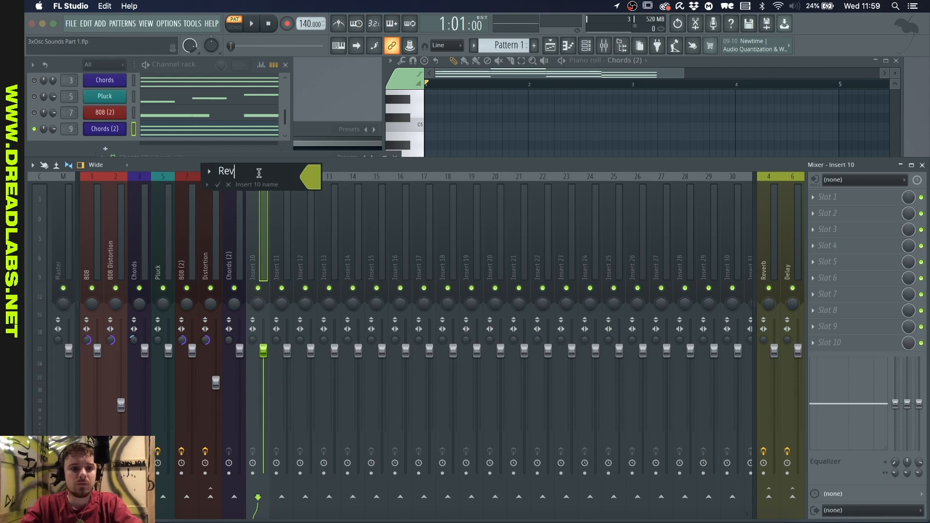
type("erb")
key("Return")
Dock the new Reverb track 10 to the right side of the mixer beside the Delay track.
right_click(263, 175)
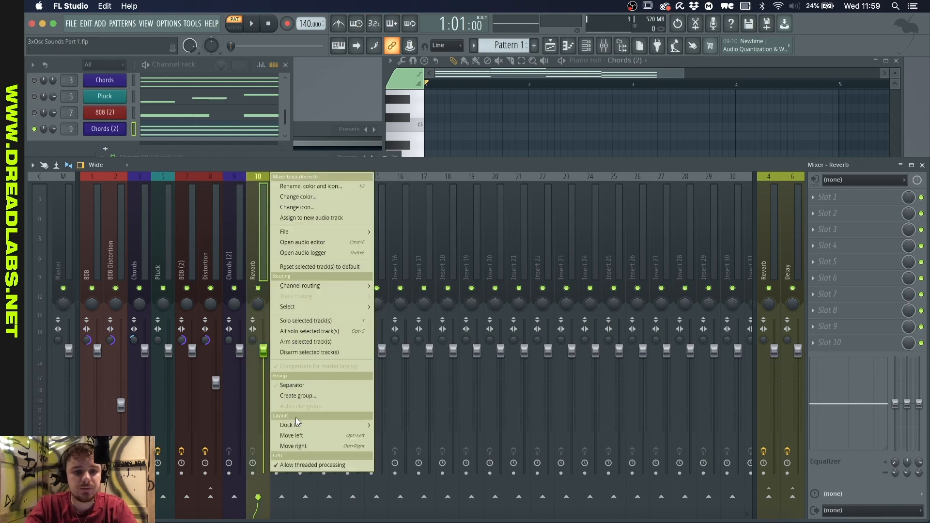
mouse_move(297, 425)
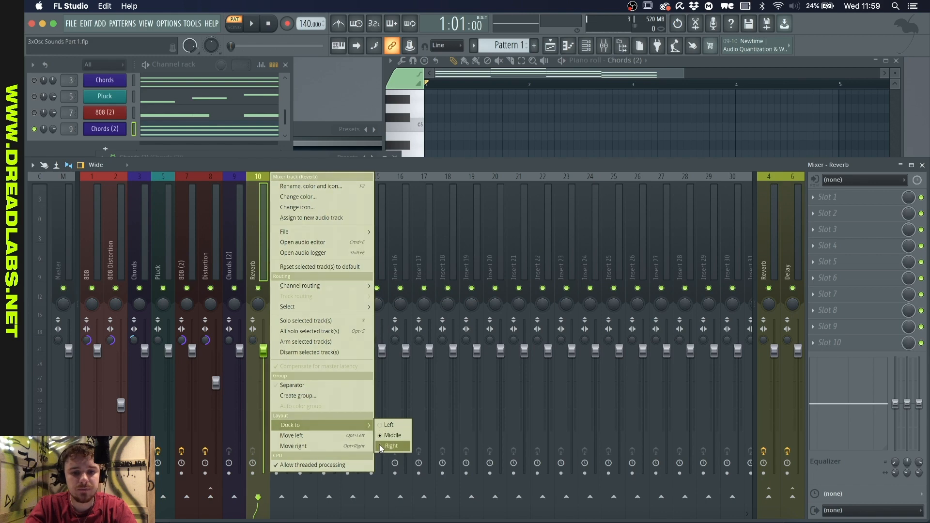
left_click(390, 445)
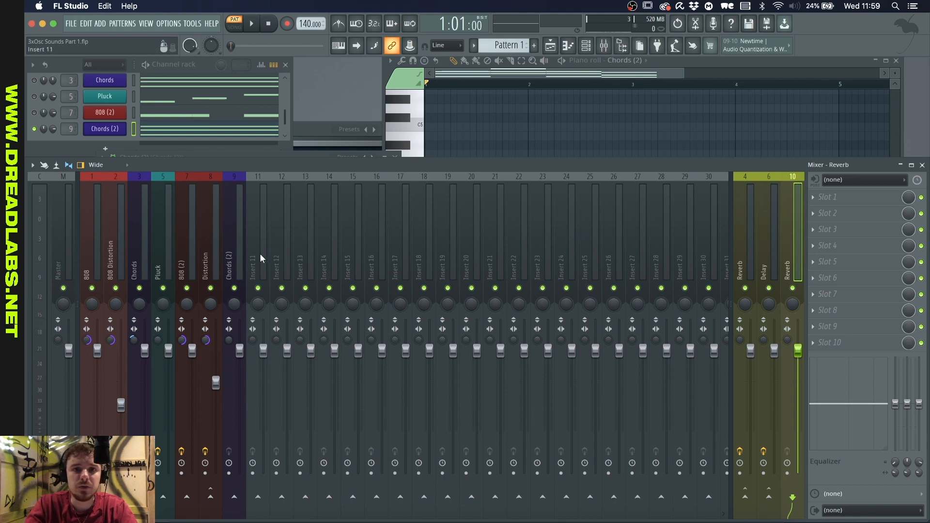
Select the Chords (2) mixer track and audition the chords without reverb.
left_click(235, 258)
key("space")
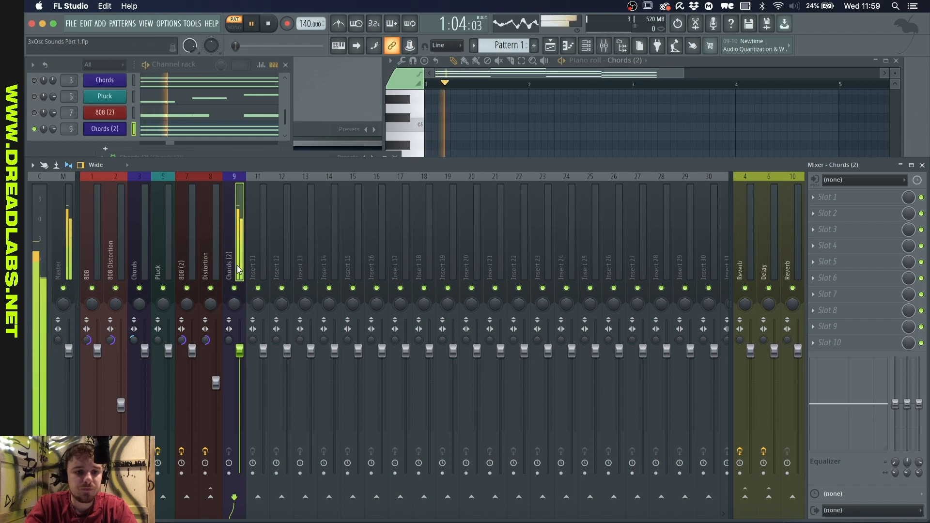
key("space")
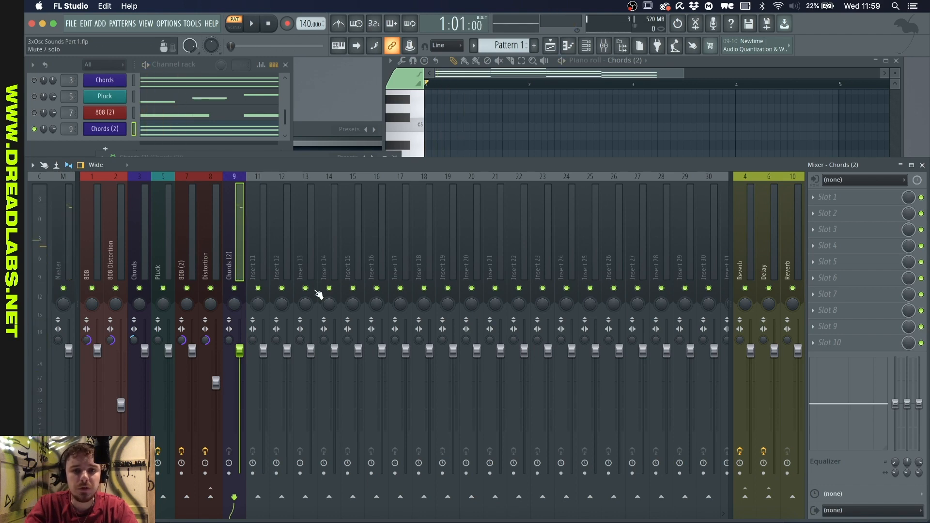
Load Fruity Reeverb 2 into the first effect slot of Reverb track 10.
left_click(788, 248)
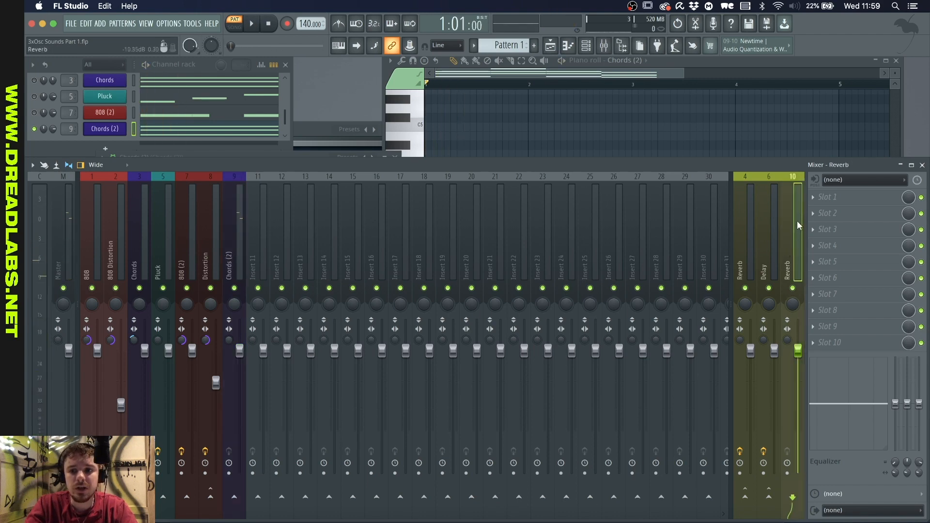
left_click(819, 197)
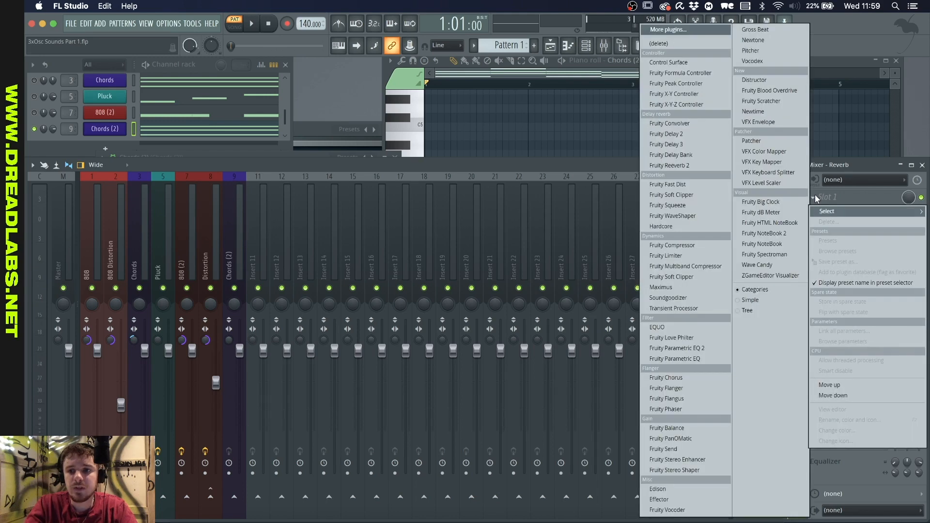
left_click(684, 164)
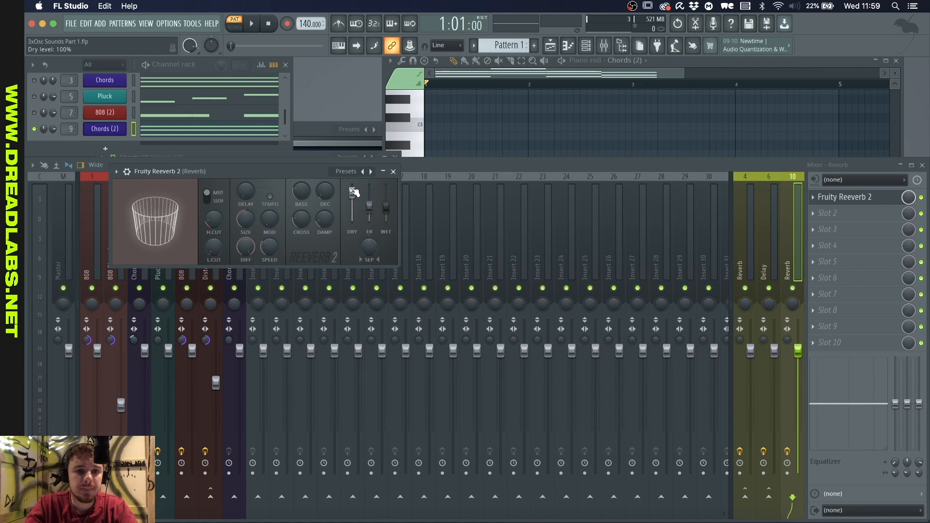
Pull the reverb's dry level fully down, reset its wet level, set room size to 78 and audition the pattern.
left_click_drag(353, 195, 355, 224)
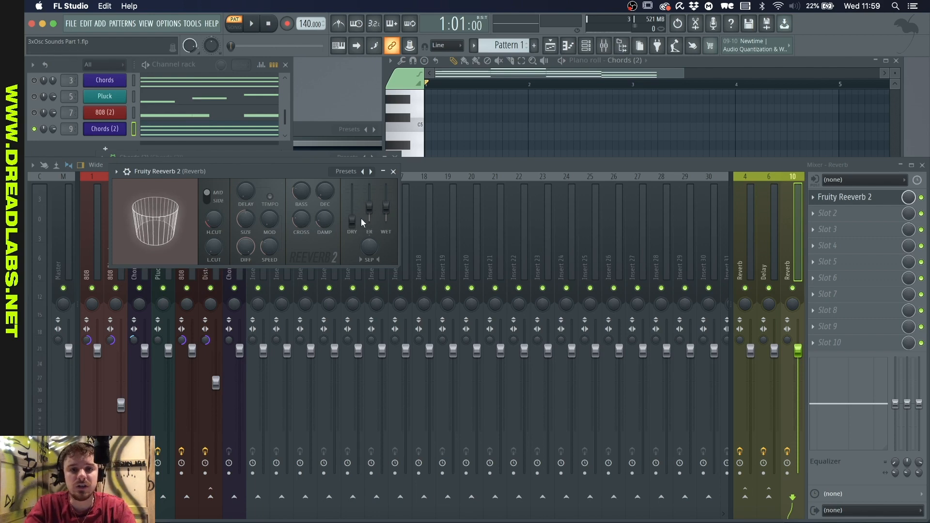
right_click(386, 207)
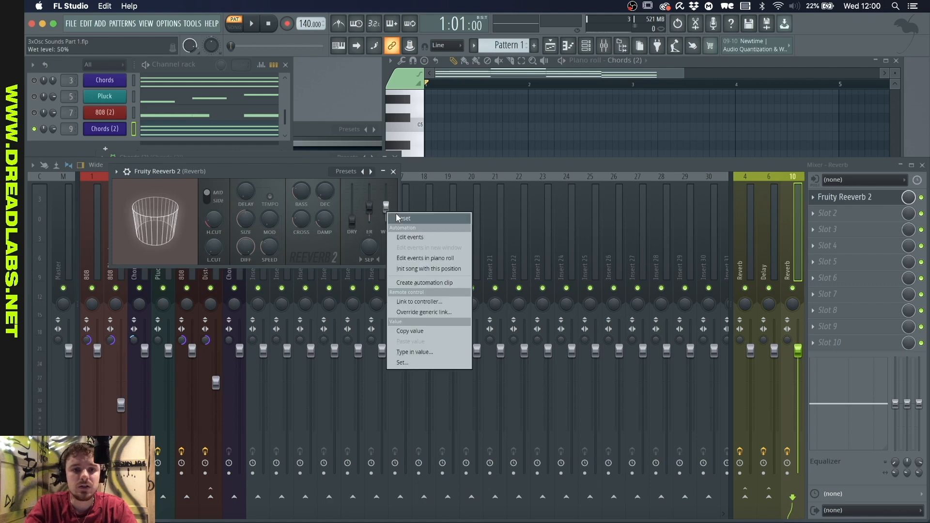
left_click(410, 219)
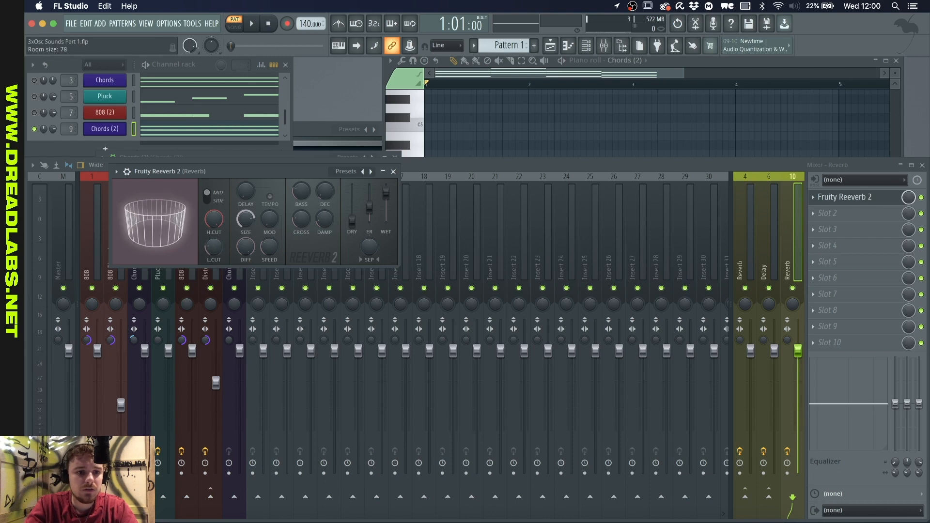
key("space")
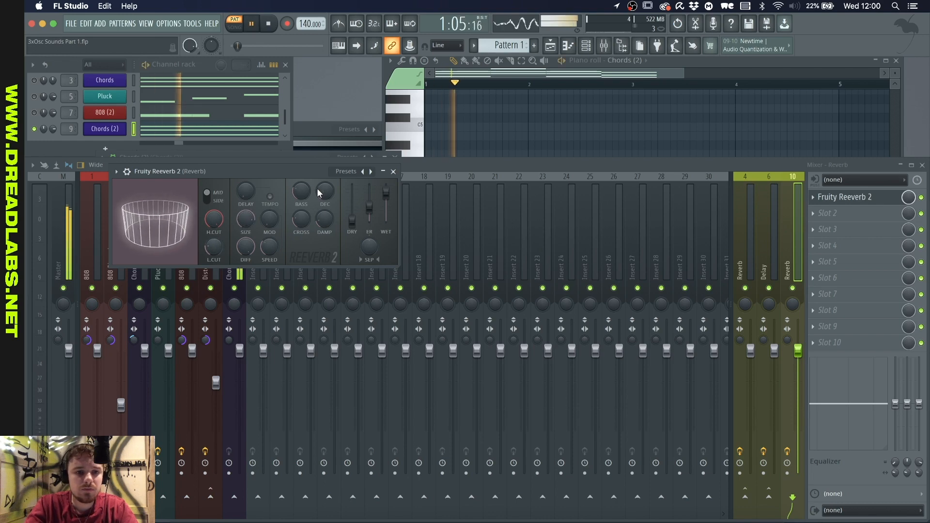
key("space")
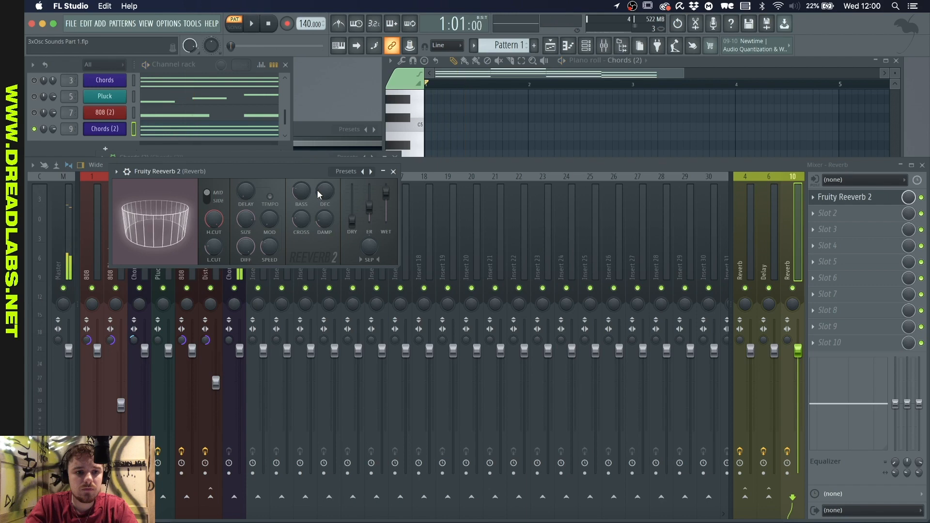
Send the Chords (2) mixer track to Reverb track 10 and audition the chords with reverb.
left_click(236, 280)
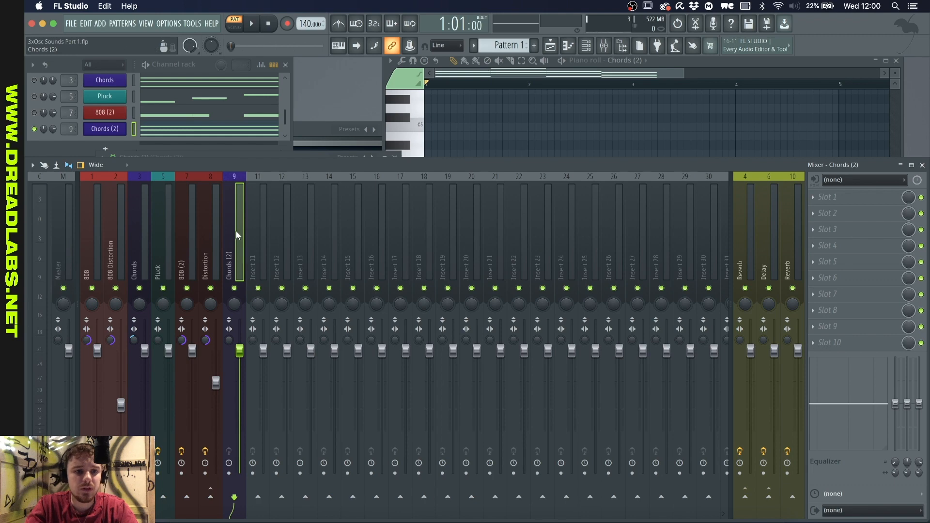
left_click(794, 500)
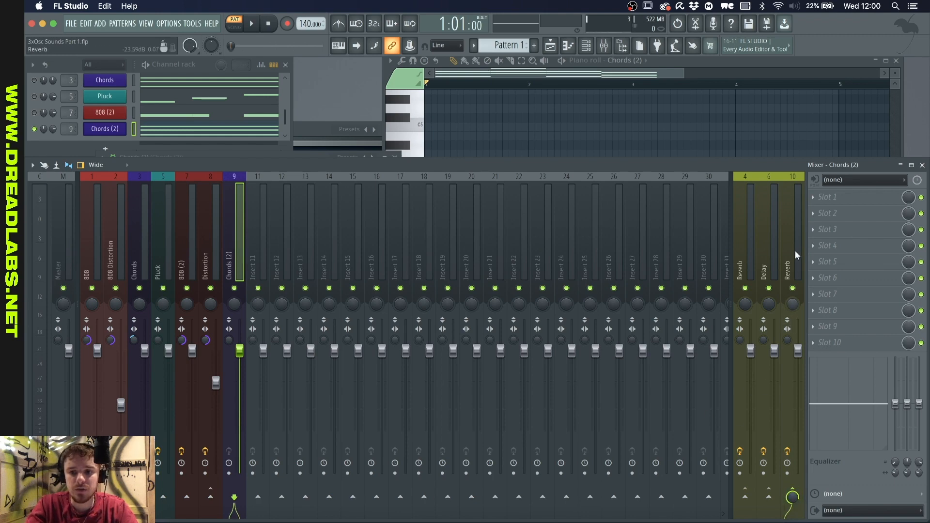
key("space")
key("space")
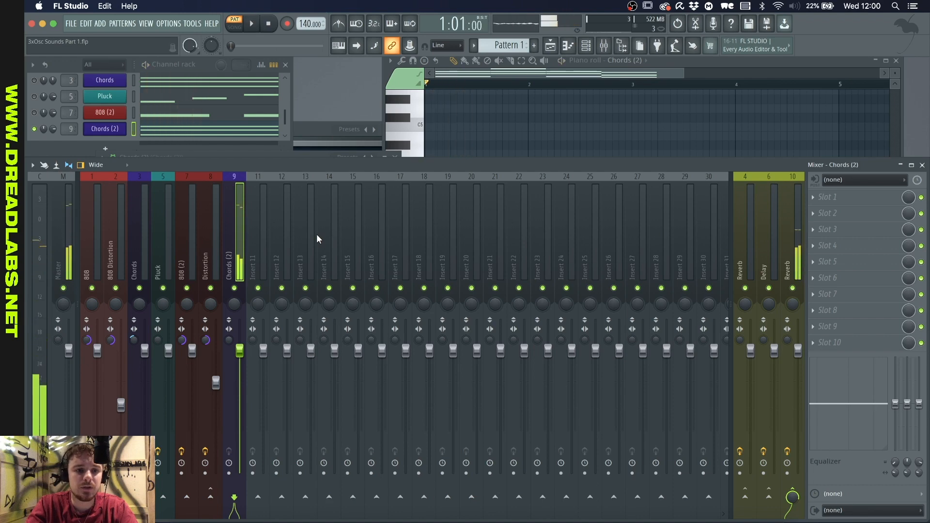
key("space")
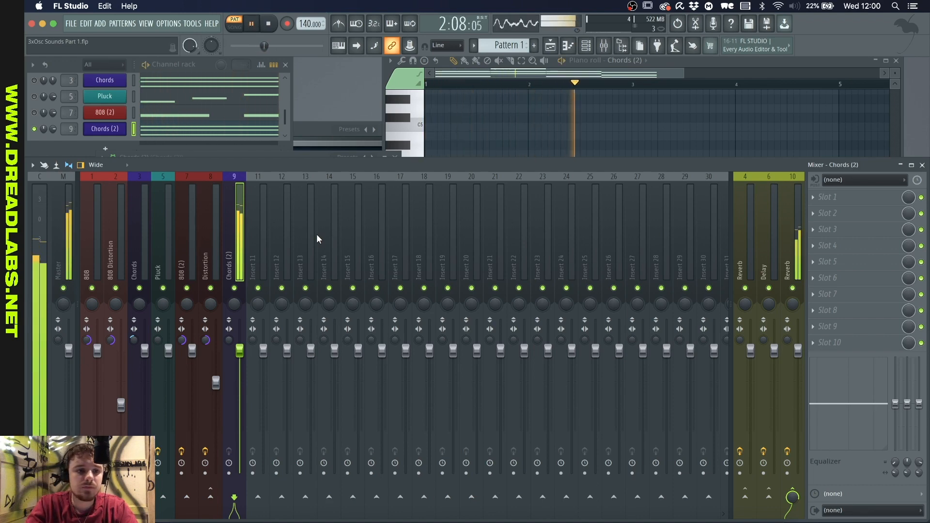
key("space")
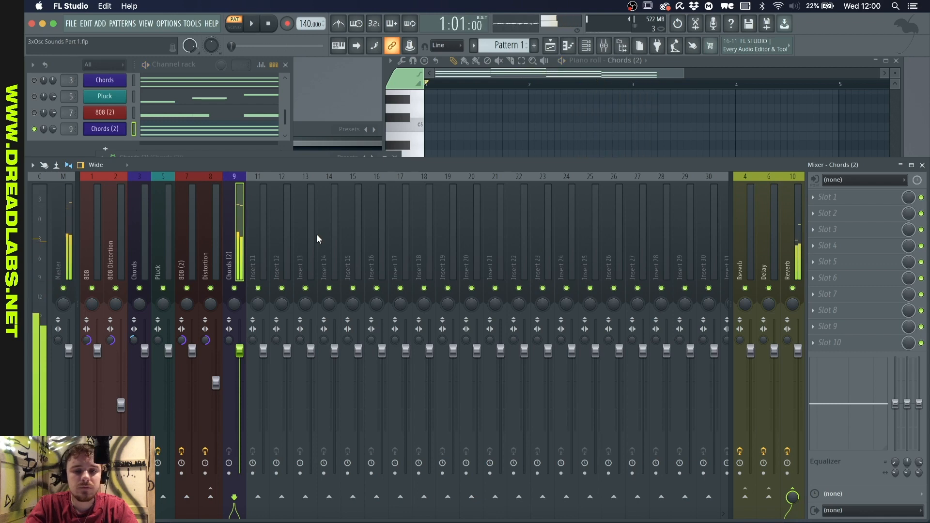
Load Fruity Parametric EQ 2 on the Chords (2) track and make band 1 a high-pass filter.
left_click(818, 198)
left_click(770, 113)
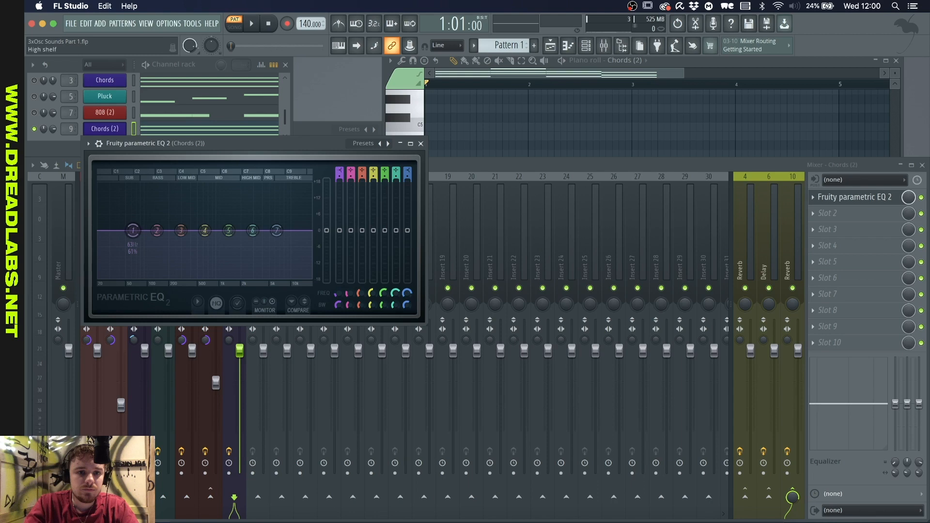
mouse_move(339, 172)
left_mouse_down()
mouse_move(339, 194)
mouse_move(339, 182)
left_mouse_up()
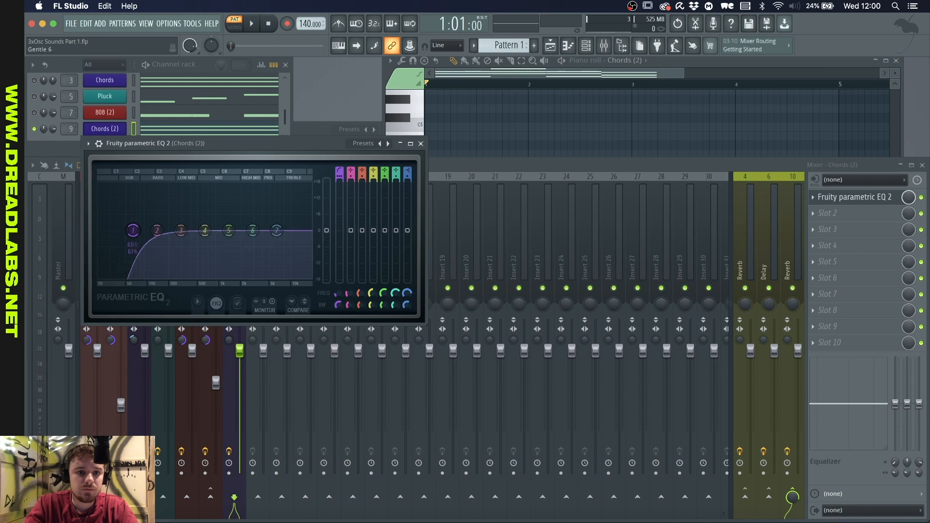
Raise the high-pass cutoff to about 174 Hz and slightly boost bands 4 and 6 while the pattern plays.
key("space")
left_click_drag(133, 230, 163, 231)
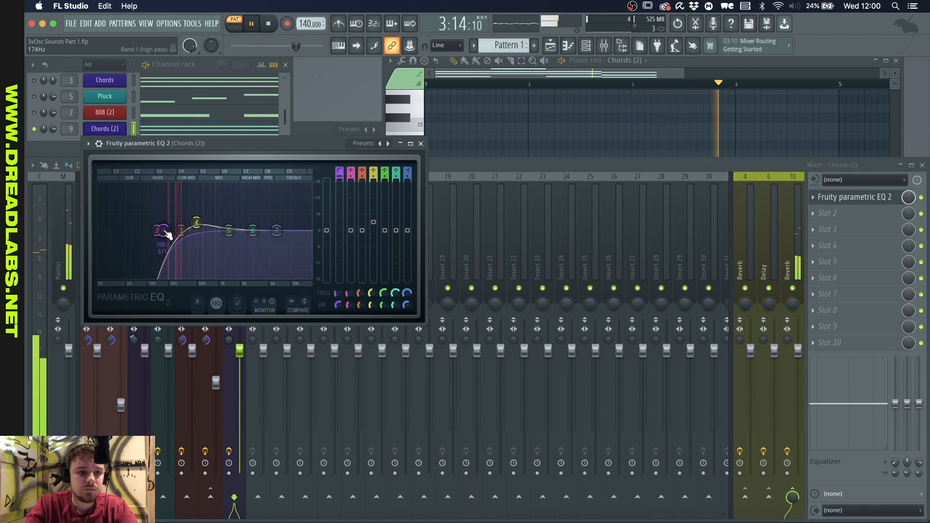
mouse_move(253, 231)
left_mouse_down()
mouse_move(256, 204)
mouse_move(257, 223)
left_mouse_up()
key("space")
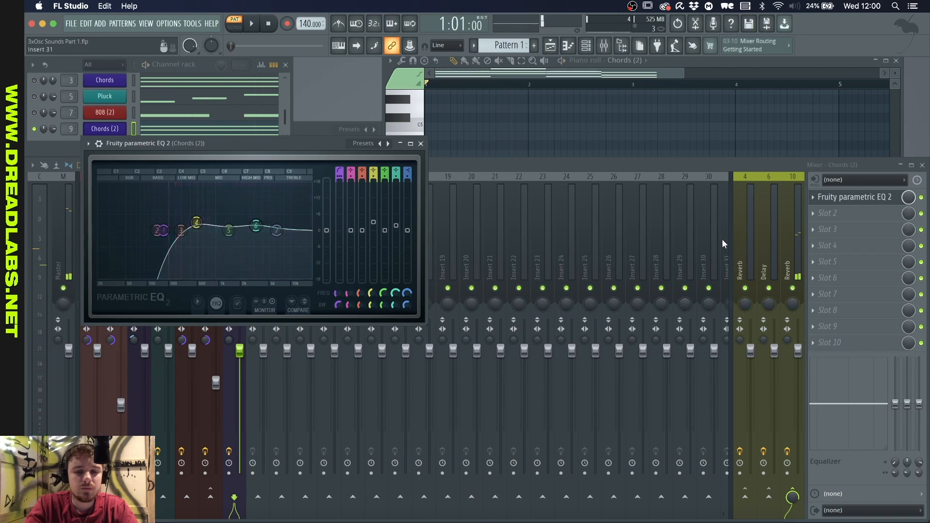
Add Fruity Stereo Shaper in the second slot of Chords (2), with a 0.6 ms right delay and a slight phase offset.
left_click(816, 213)
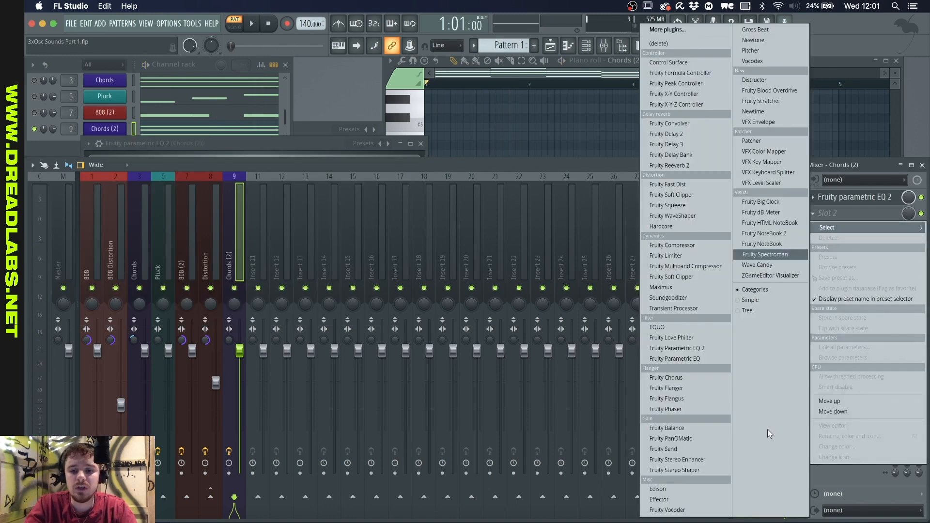
left_click(690, 471)
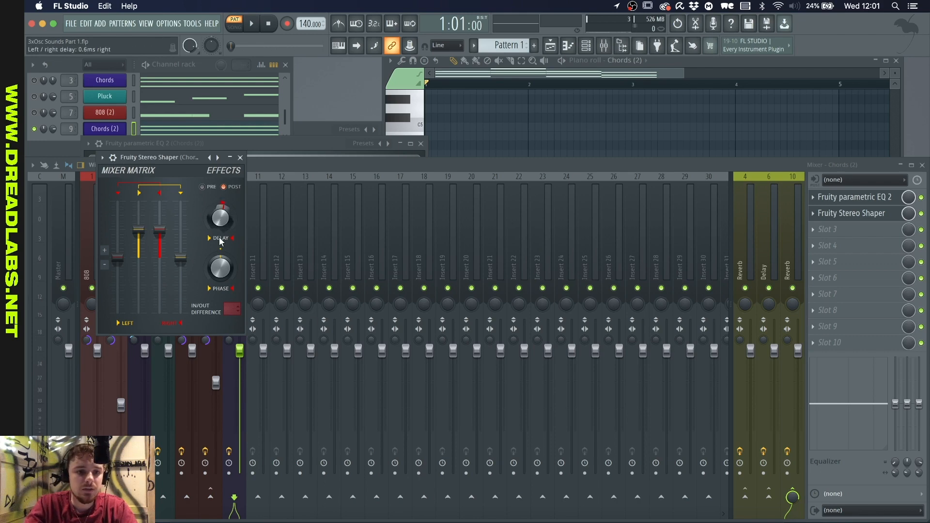
left_click_drag(220, 268, 220, 264)
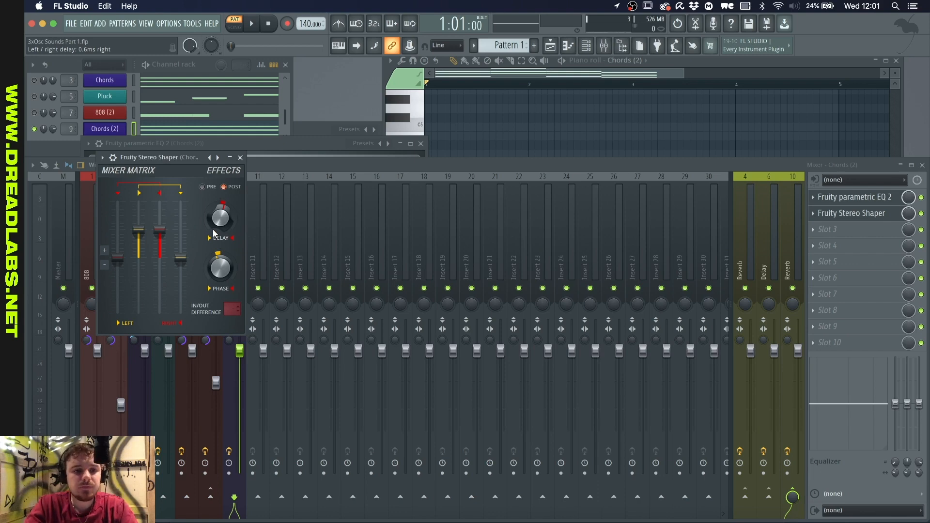
Adjust the Chords (2) track's stereo separation and lower its volume to about 90% while auditioning the pattern.
key("space")
left_click(278, 167)
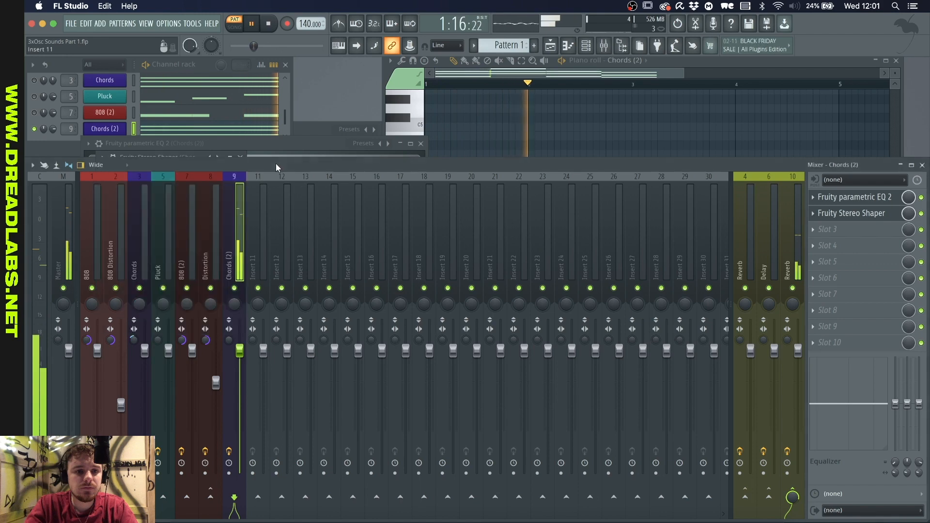
left_click_drag(229, 340, 240, 360)
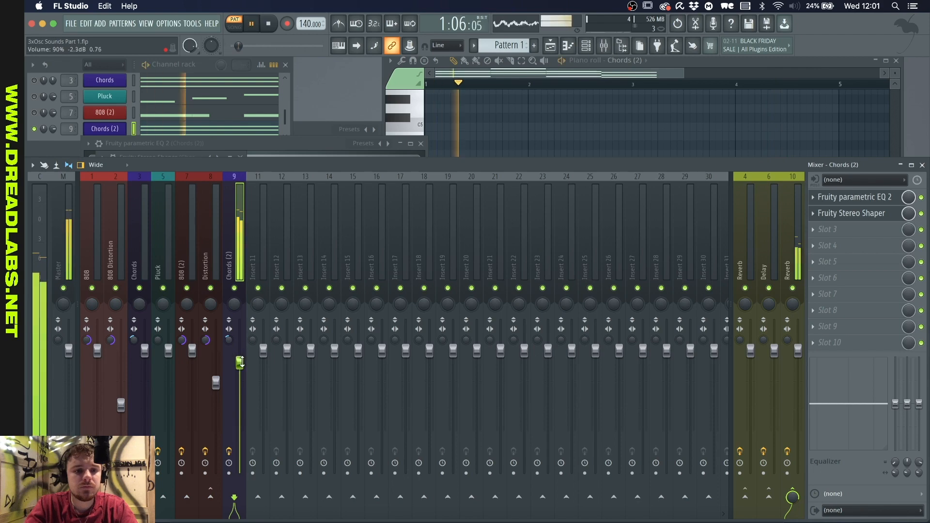
key("space")
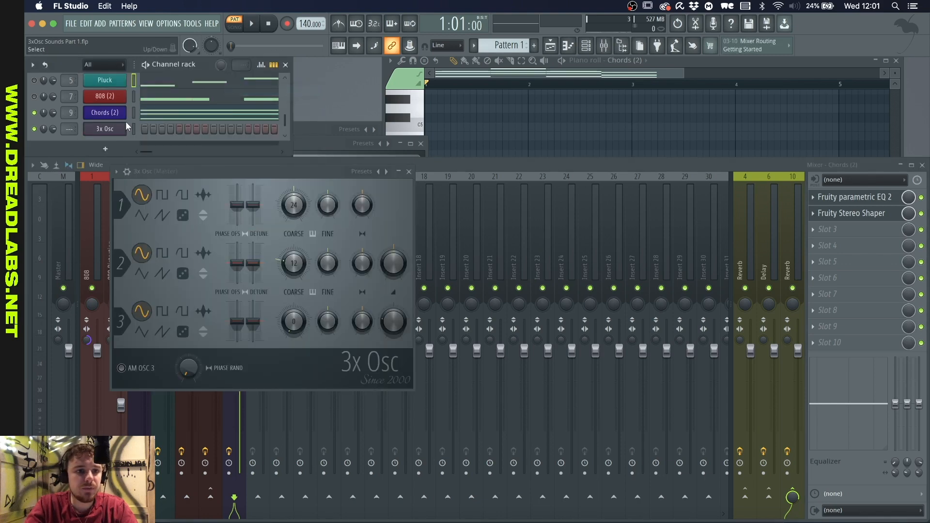
Paste the Pluck channel's notes into the new 3x Osc channel.
right_click(95, 129)
left_click(250, 150)
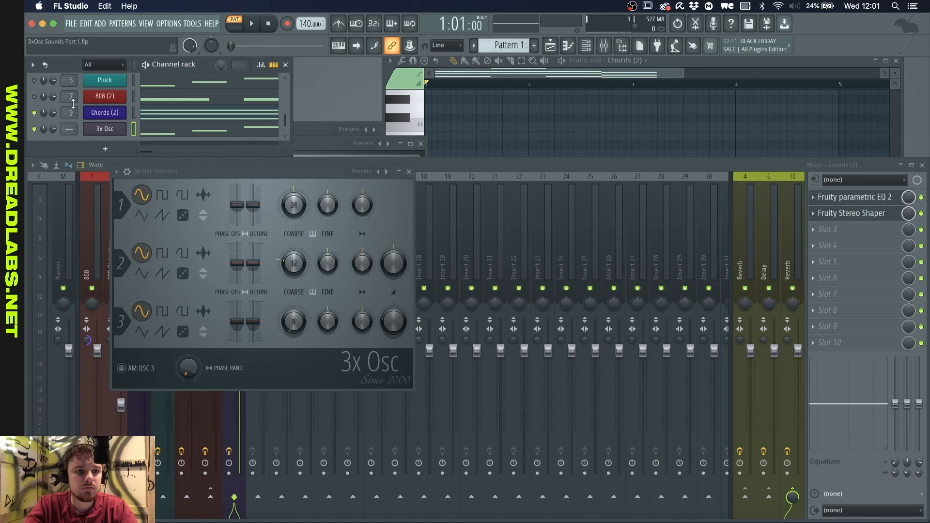
Audition the new 3x Osc channel on its own and show its detailed plugin settings.
key("space")
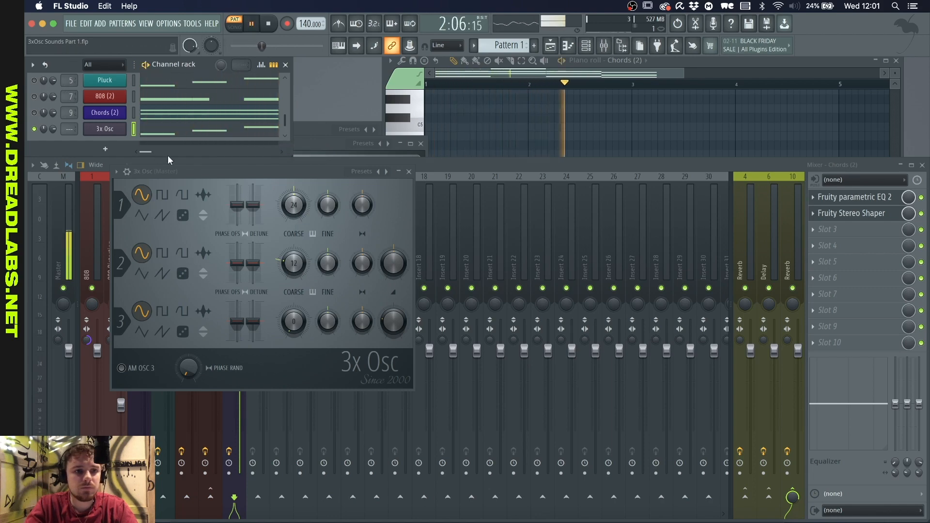
left_click(207, 173)
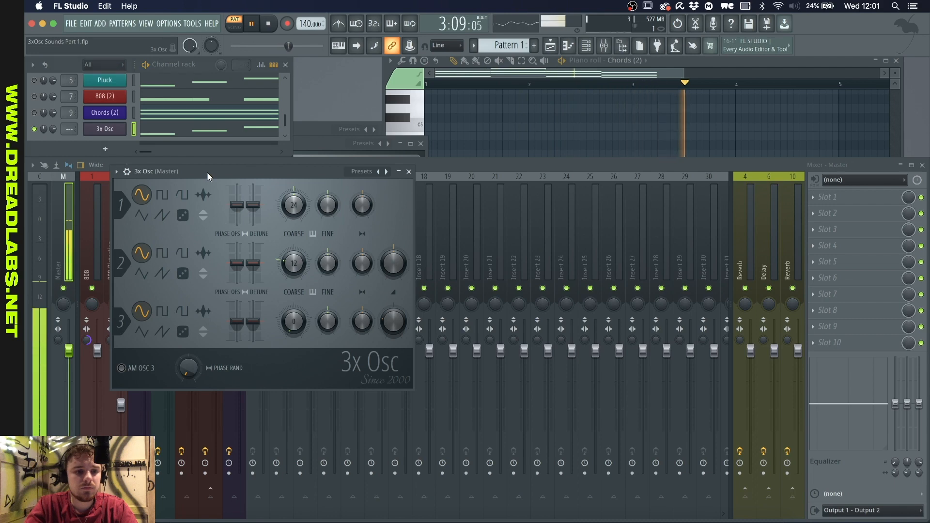
key("space")
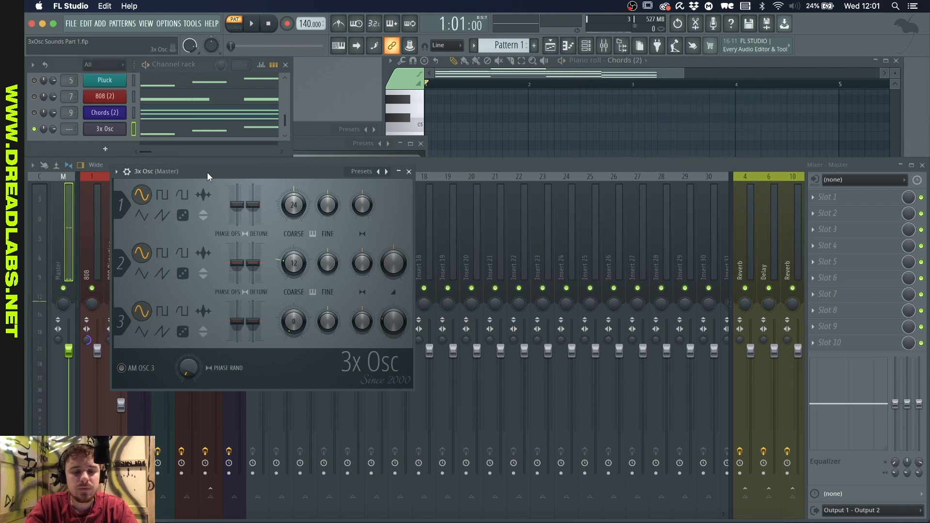
left_click_drag(207, 172, 270, 178)
left_click(240, 177)
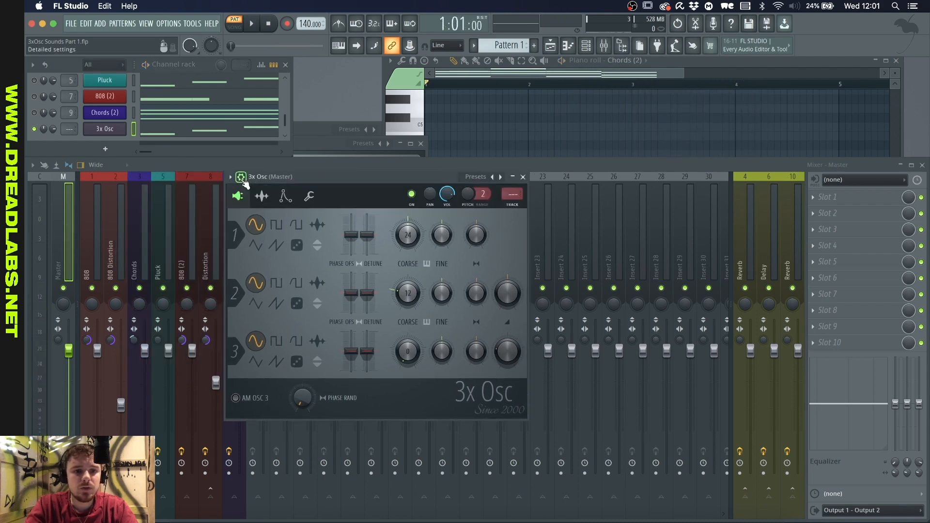
Give the pitch envelope full modulation amount, no attack, hold, sustain or release, and a 12% decay, and audition it.
left_click(284, 197)
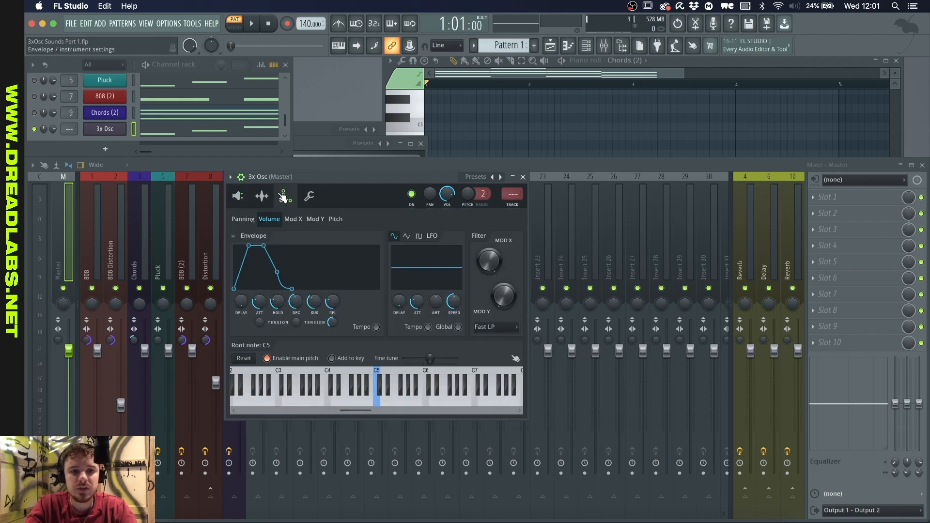
left_click(336, 221)
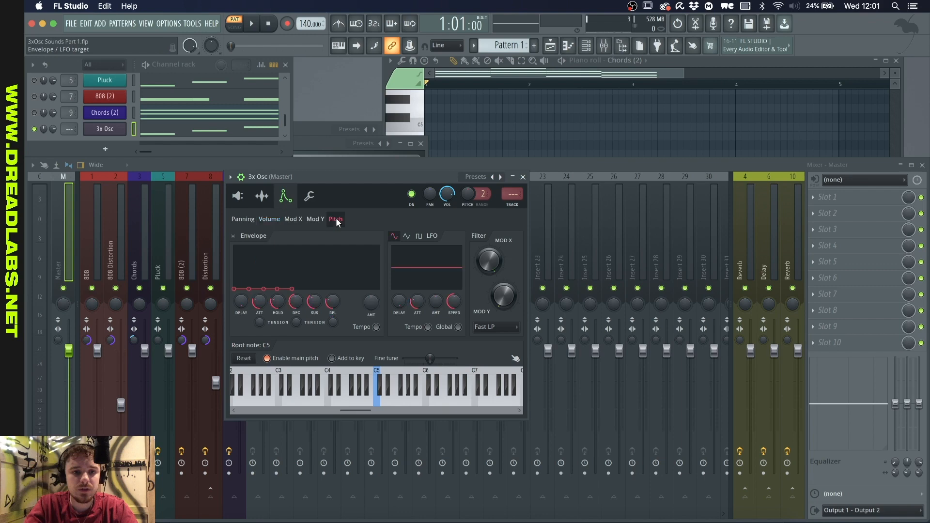
left_click_drag(371, 302, 371, 262)
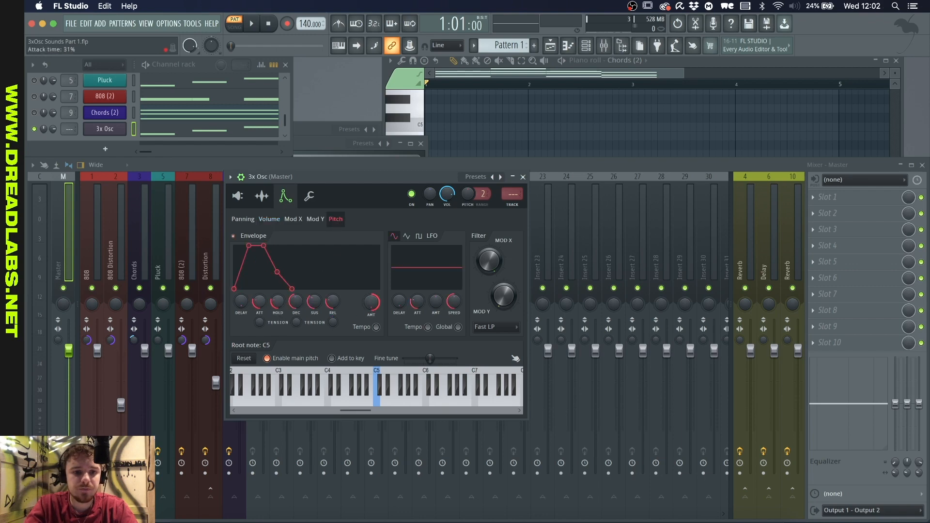
left_click_drag(259, 301, 259, 319)
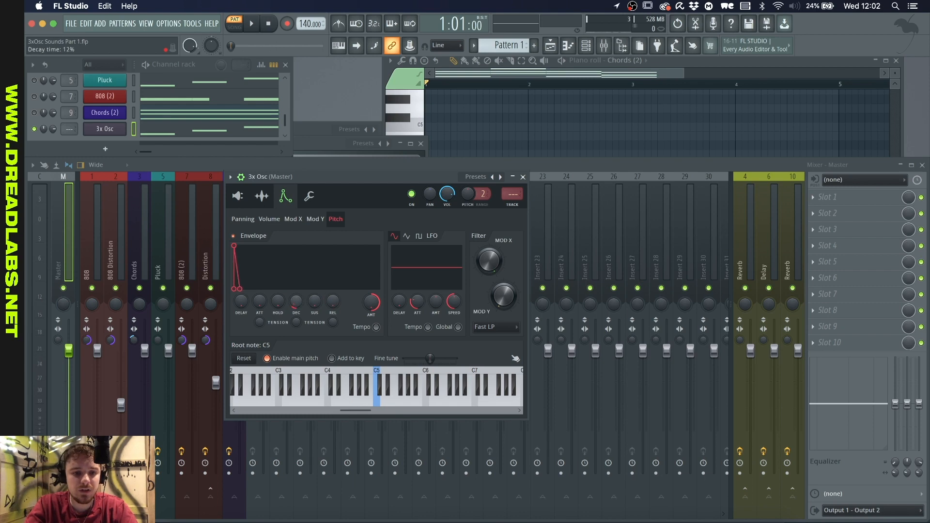
key("space")
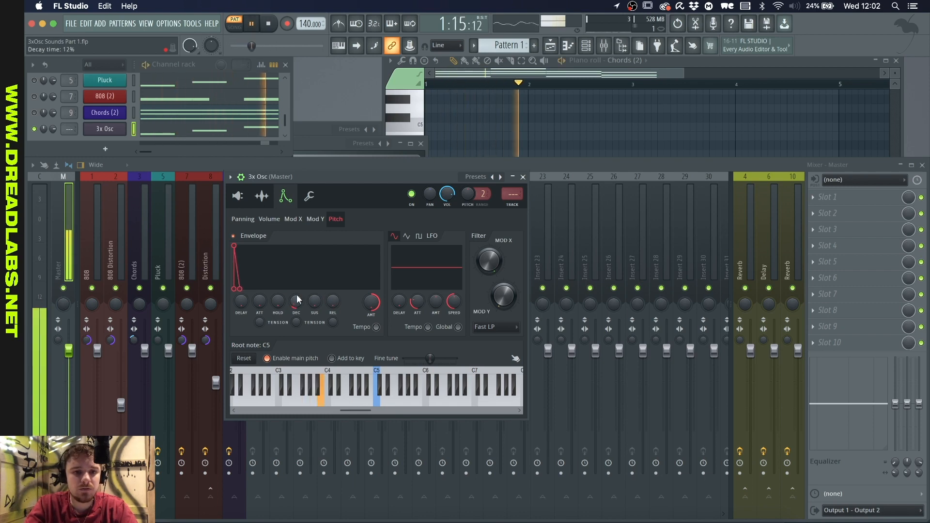
key("space")
Shape a short volume envelope with no attack or hold, about 30% decay and 39% sustain, and audition it.
left_click(265, 219)
left_click_drag(259, 301, 260, 326)
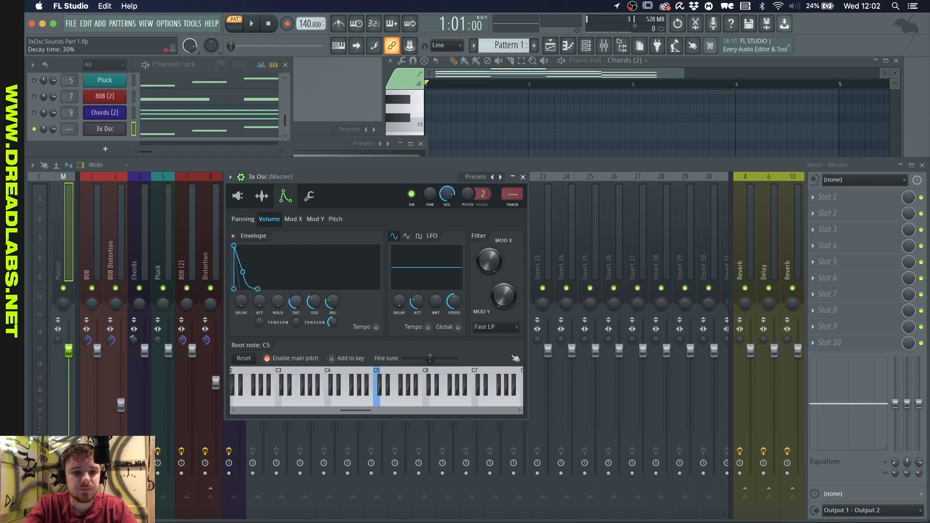
key("space")
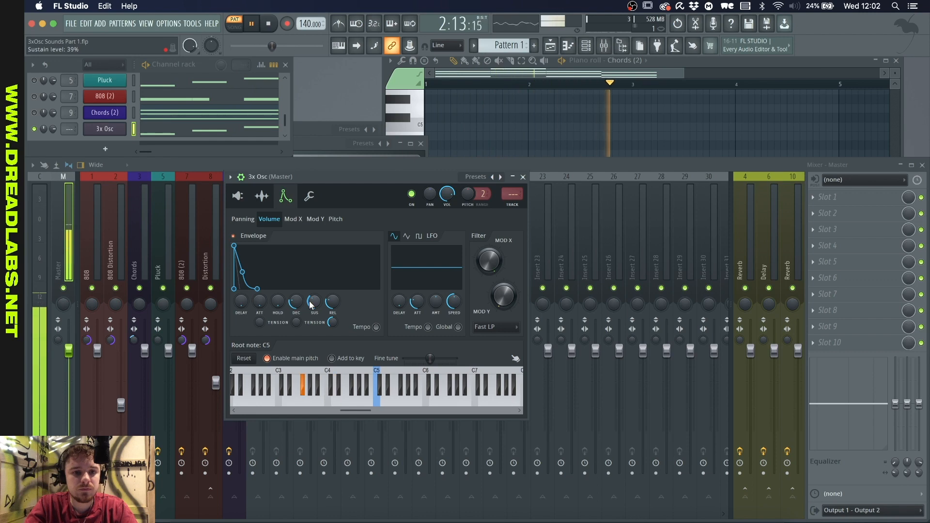
key("space")
Set all three oscillators to the rounded saw shape and play the pattern.
left_click(240, 198)
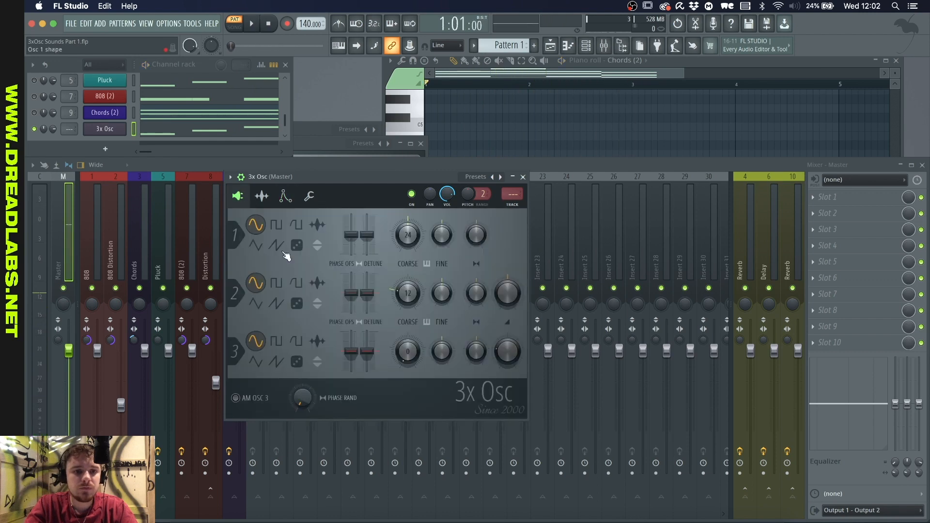
left_click(296, 224)
key("space")
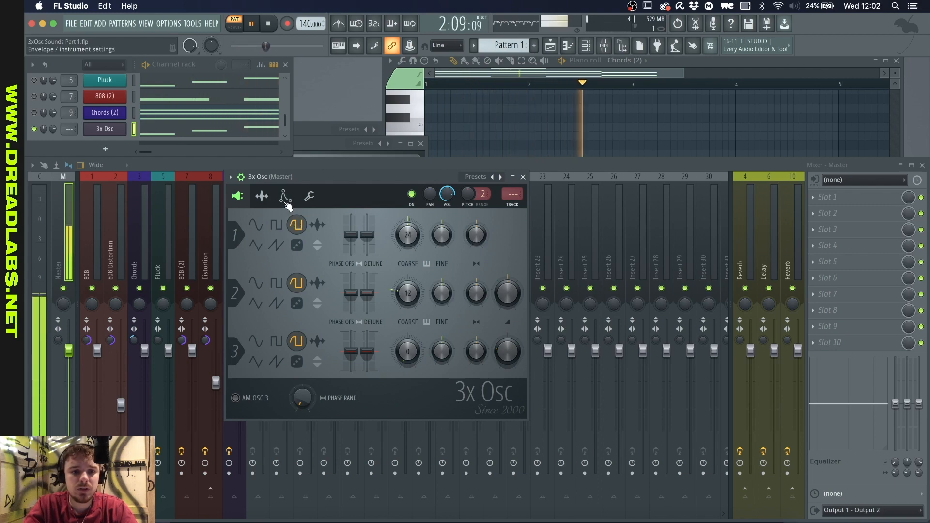
Stereo-detune oscillator 1 by about +14 cents, oscillator 2 in the opposite direction and oscillator 3 slightly upward.
left_click_drag(367, 235, 369, 238)
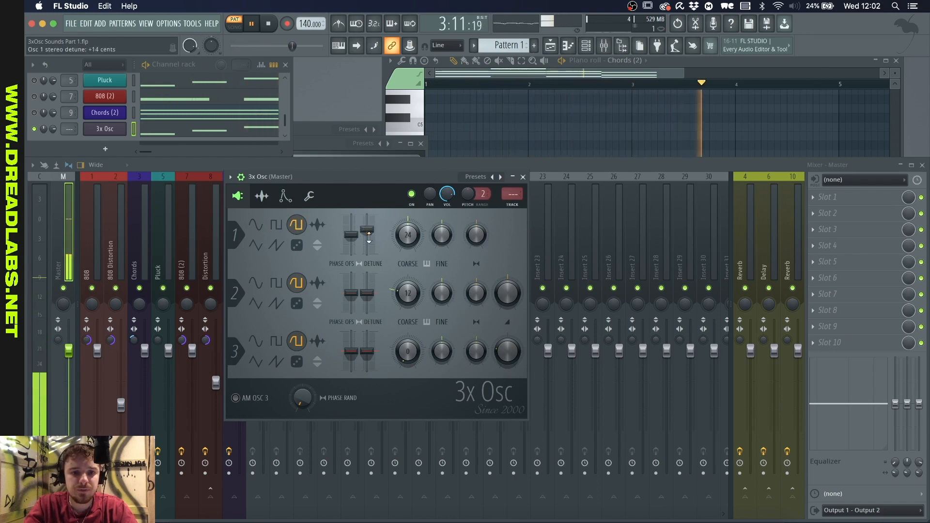
left_click_drag(367, 293, 369, 301)
left_click_drag(367, 349, 367, 346)
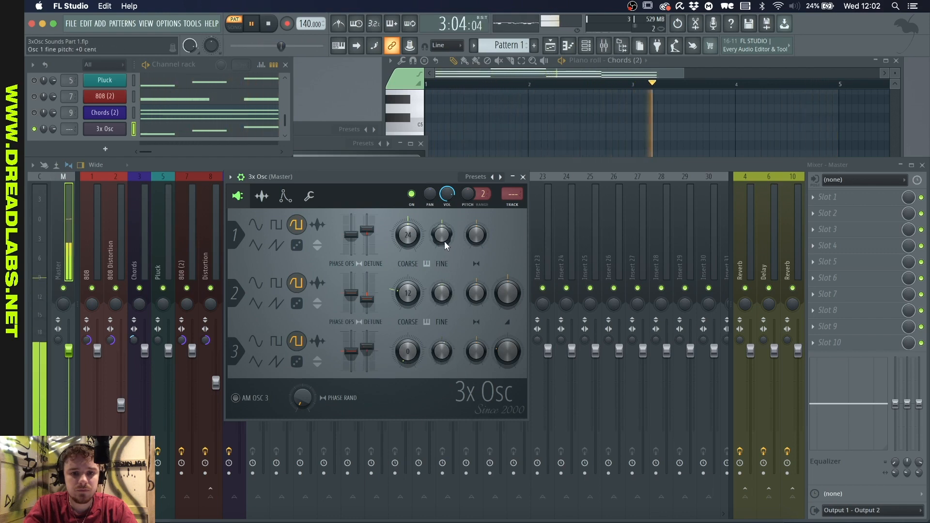
left_click_drag(407, 350, 406, 348)
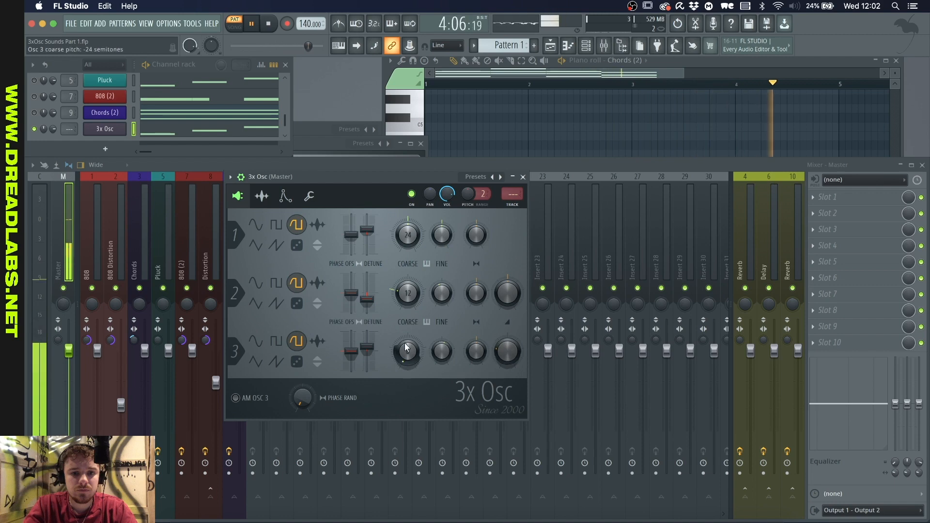
Set the filter's Mod X frequency to about 38% and its envelope amount to 100%, and audition the result.
left_click(286, 196)
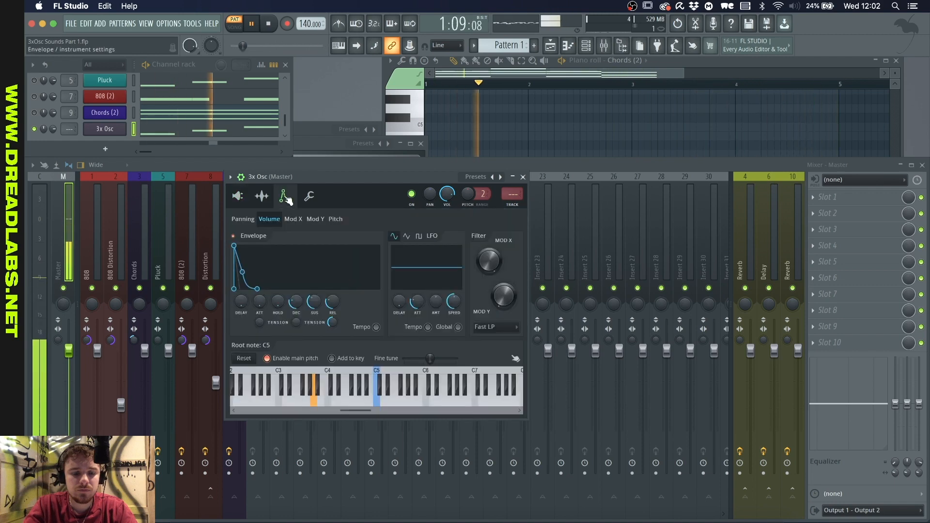
key("space")
left_click(293, 219)
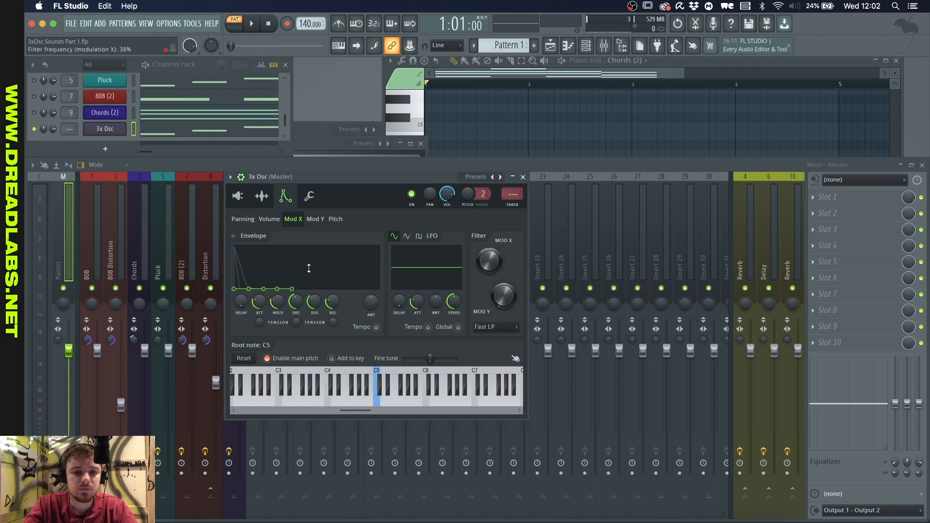
key("space")
key("space")
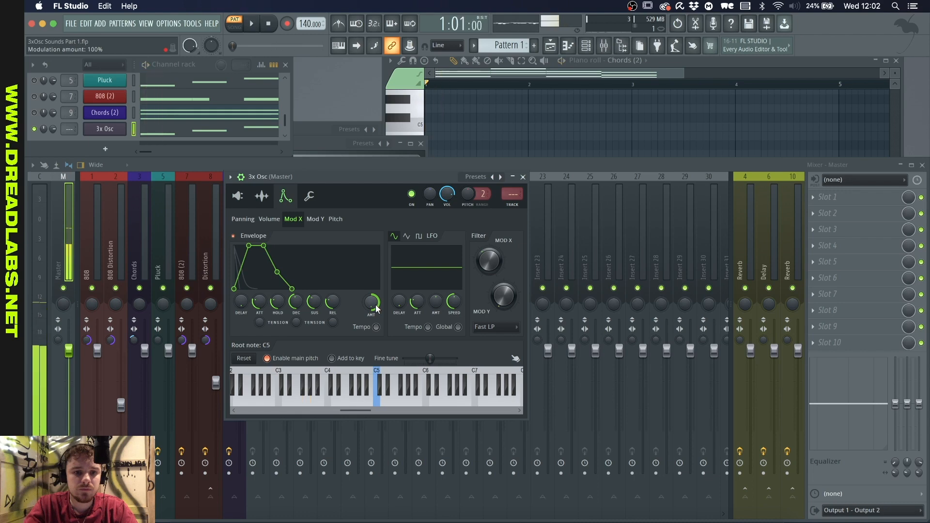
Remove the Mod X envelope's attack and hold, shorten its decay to 10% and lower its sustain while the pattern plays.
left_click_drag(258, 303, 277, 334)
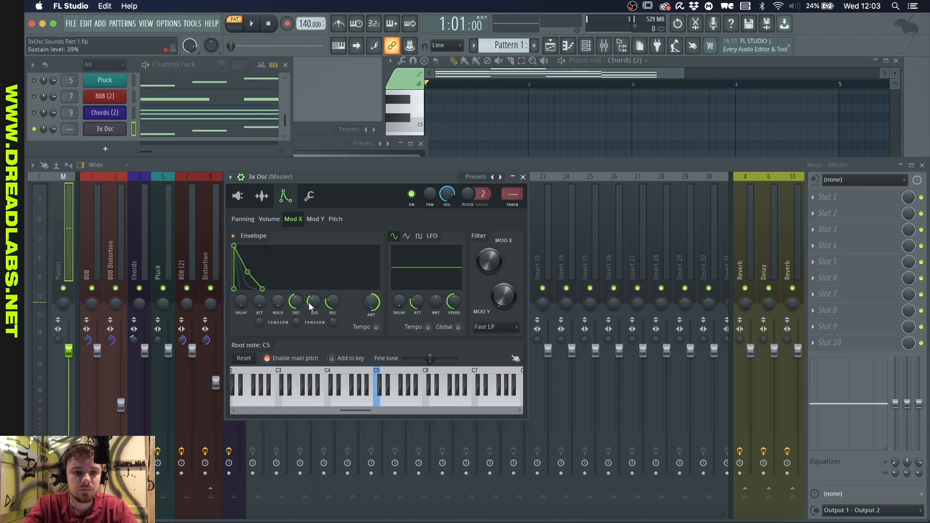
key("space")
mouse_move(296, 302)
left_mouse_down()
mouse_move(296, 325)
mouse_move(312, 291)
mouse_move(332, 291)
mouse_move(301, 306)
left_mouse_up()
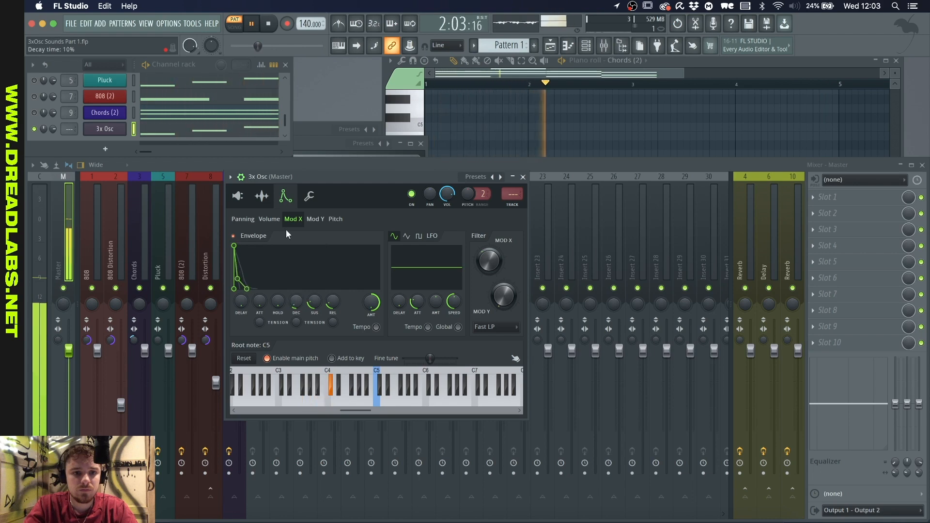
Turn off the volume envelope and readjust the Mod X envelope's sustain and its decay to about 18%.
left_click(271, 219)
left_click(234, 236)
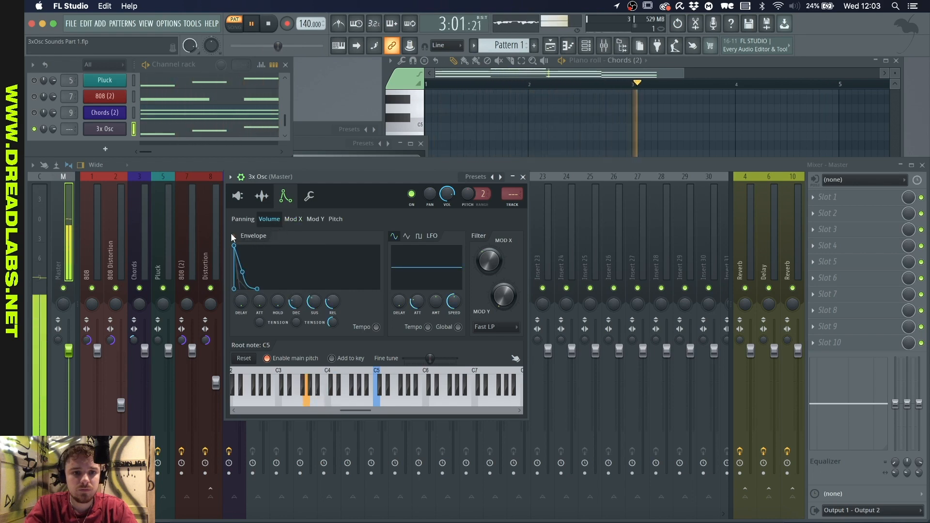
left_click(289, 218)
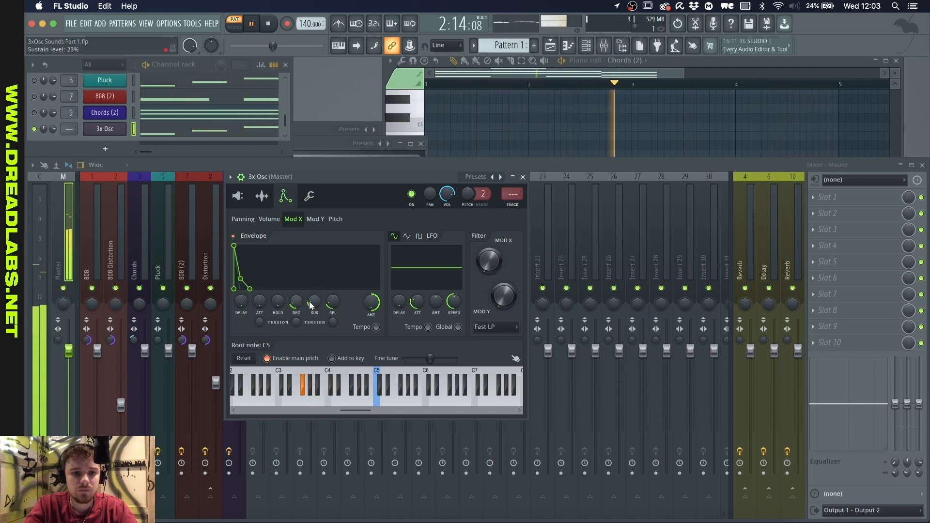
key("space")
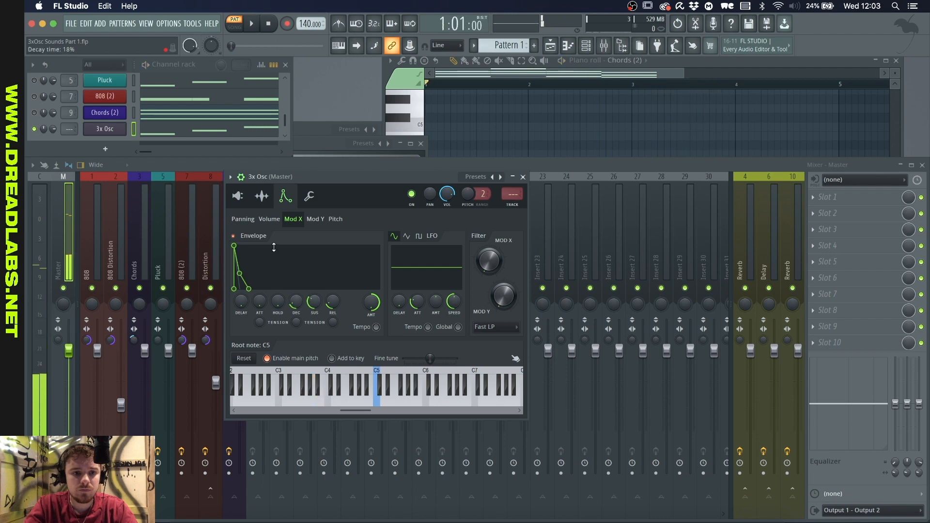
Switch oscillators 1 and 3 to the saw shape and set oscillator 2's coarse pitch to -24 semitones while auditioning.
left_click(241, 198)
left_click(276, 362)
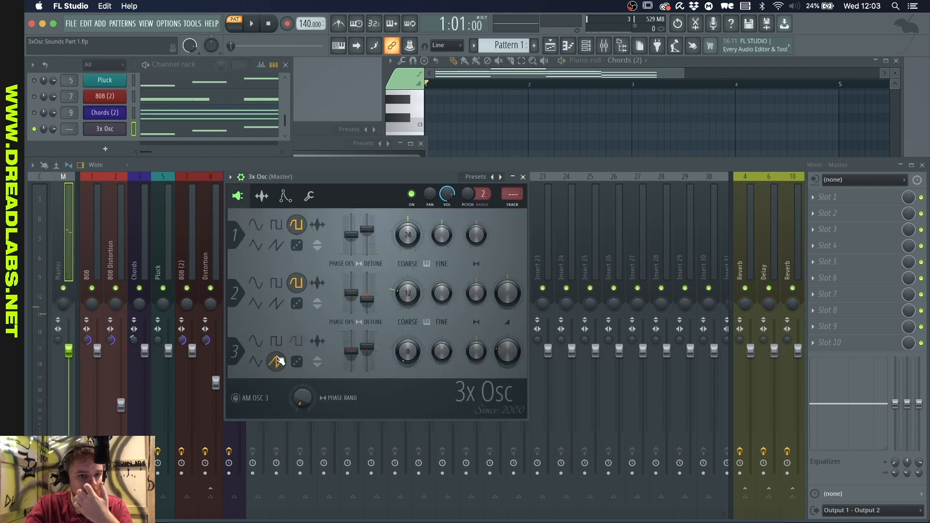
left_click_drag(406, 280, 406, 284)
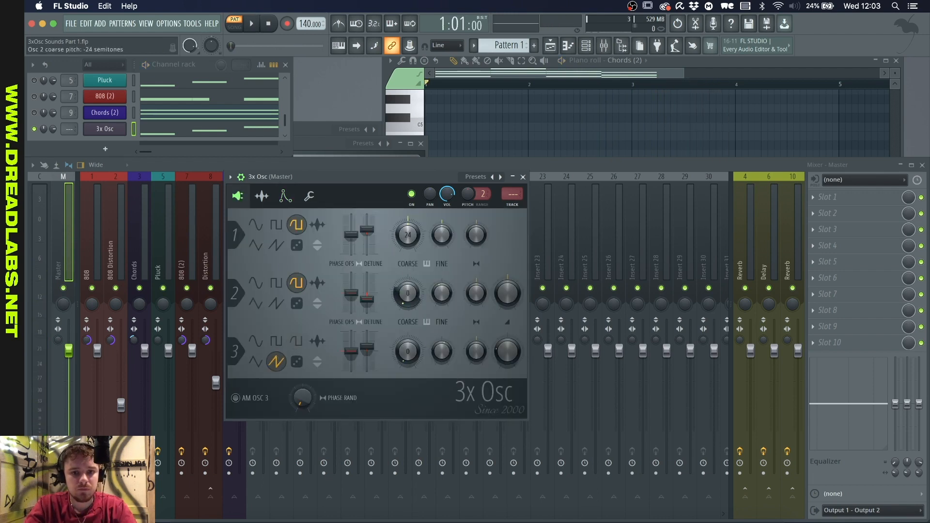
key("space")
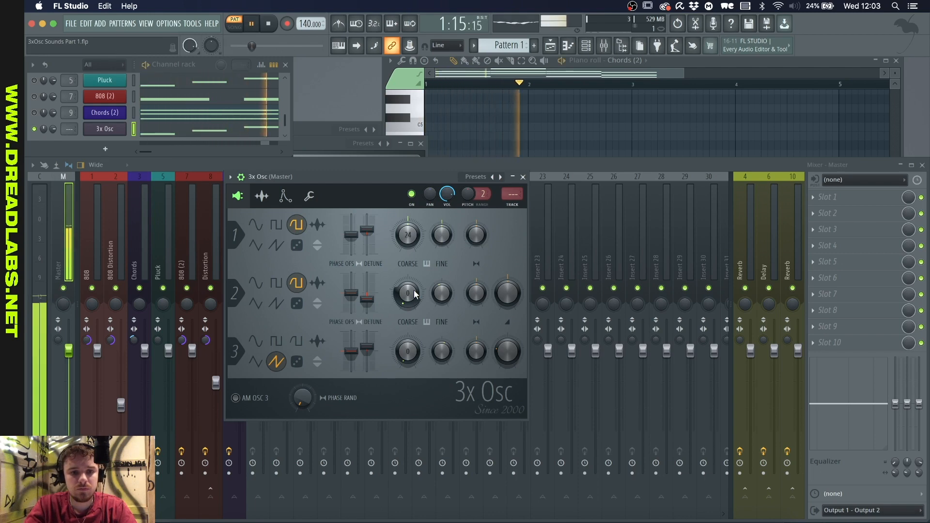
left_click(277, 245)
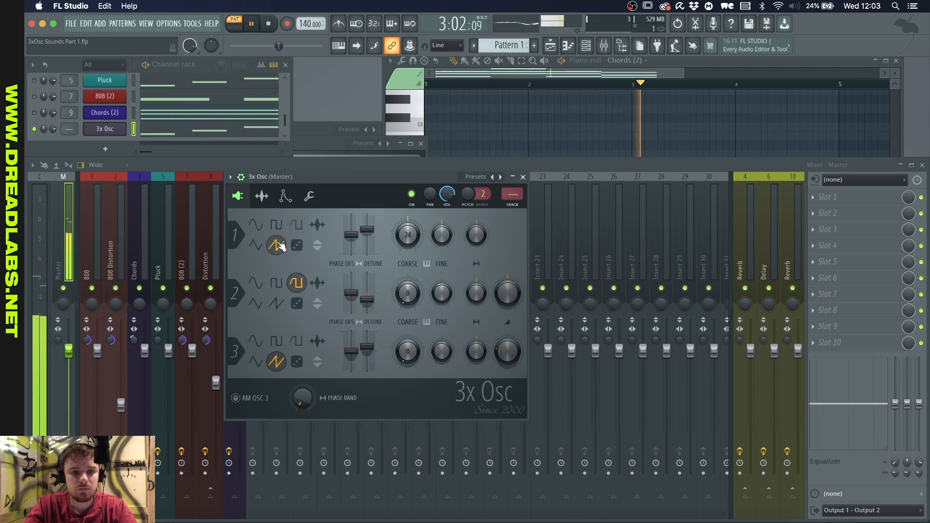
Set the pitch envelope's modulation amount to 30% and audition the pattern.
left_click(286, 196)
key("space")
left_click(335, 219)
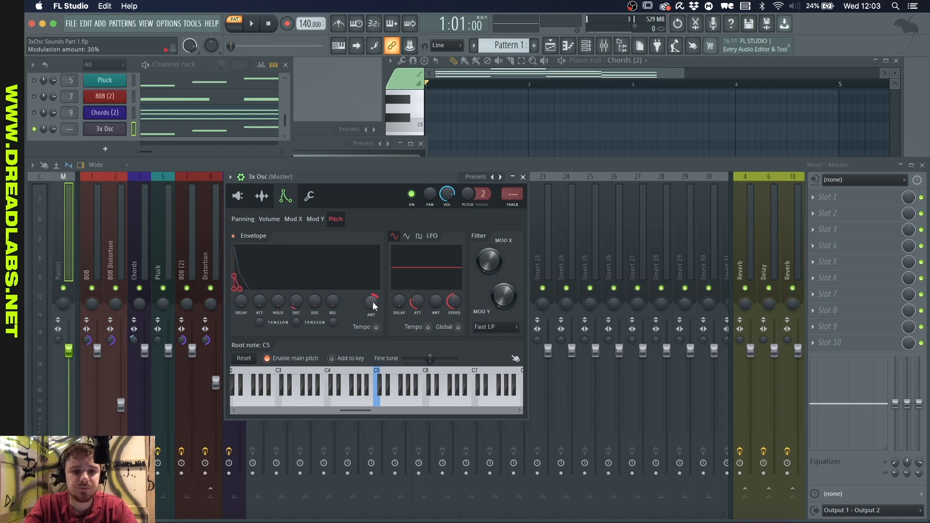
key("space")
key("space")
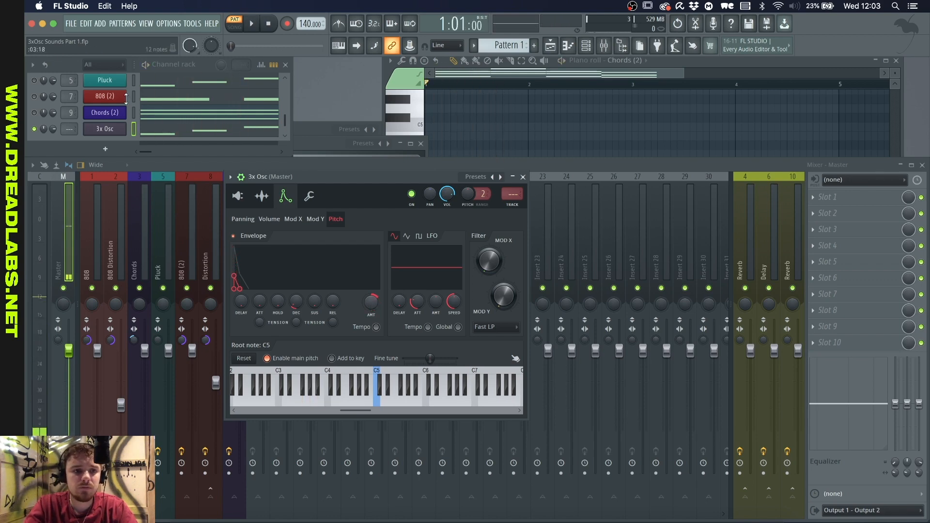
Play the original Pluck channel for comparison with the new 3x Osc sound, leaving only the 3x Osc channel unmuted.
left_click(34, 80)
key("space")
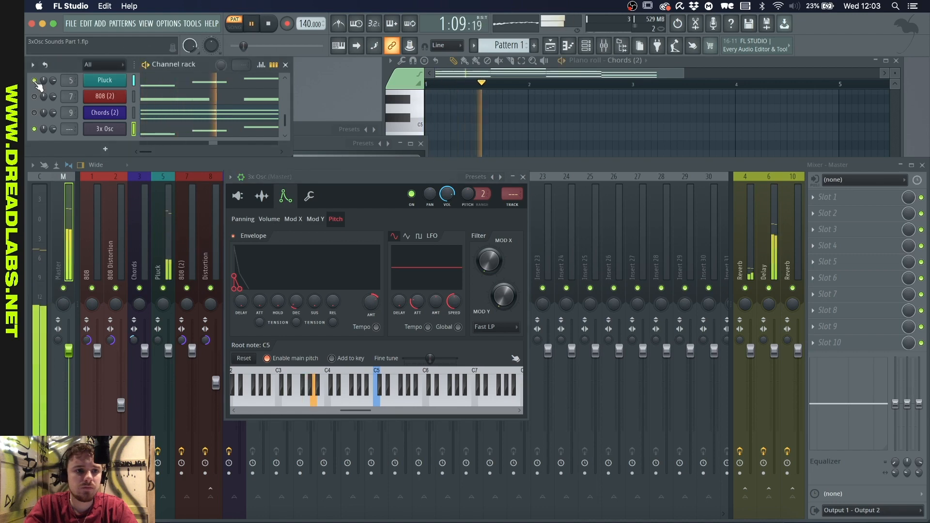
key("space")
left_click(34, 128)
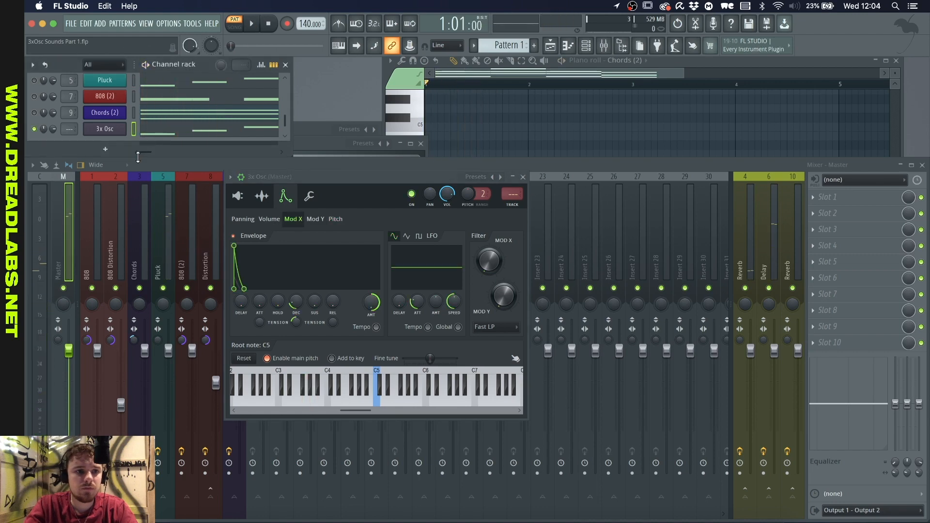
Reopen the 3x Osc channel's settings, show its volume envelope and audition the sound on its own.
key("space")
left_click(98, 132)
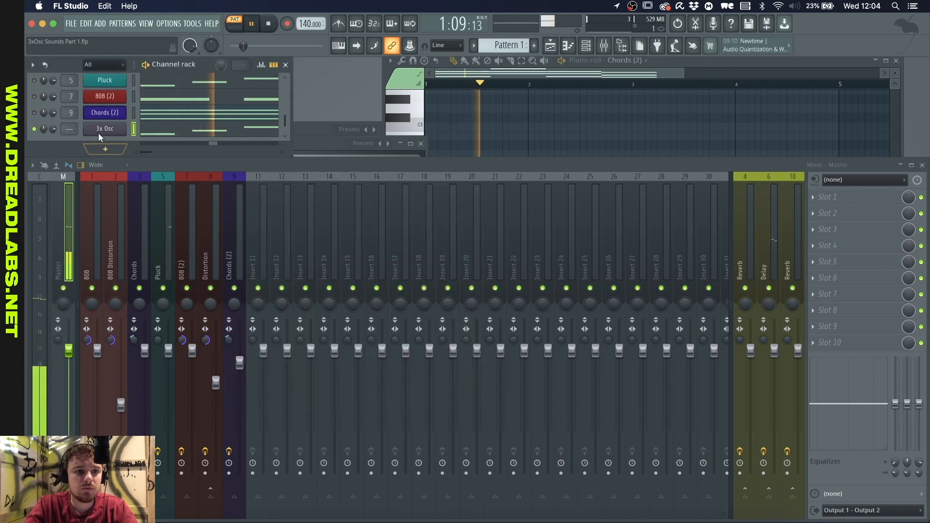
left_click(100, 134)
key("space")
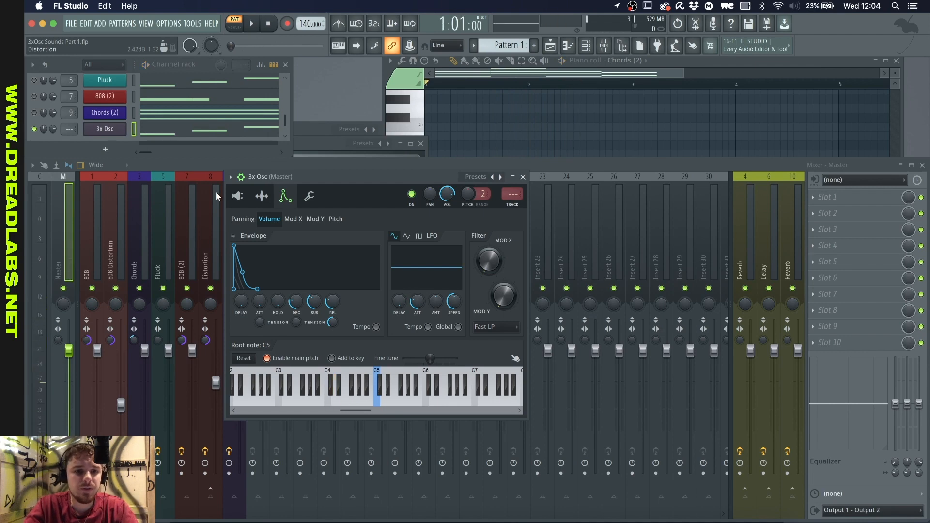
key("space")
key("space")
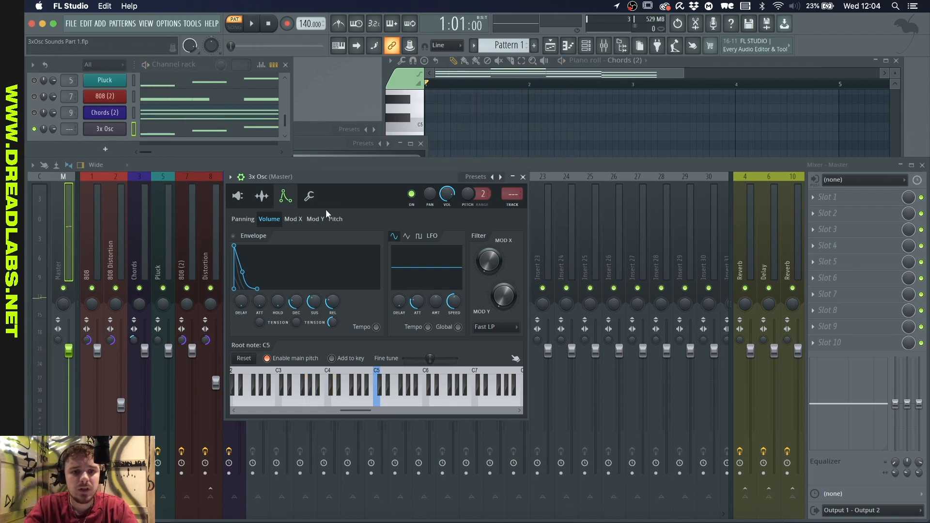
Add a subtle sine LFO to the pitch and shorten the pitch envelope's decay time to 3% while auditioning the pattern.
left_click(337, 219)
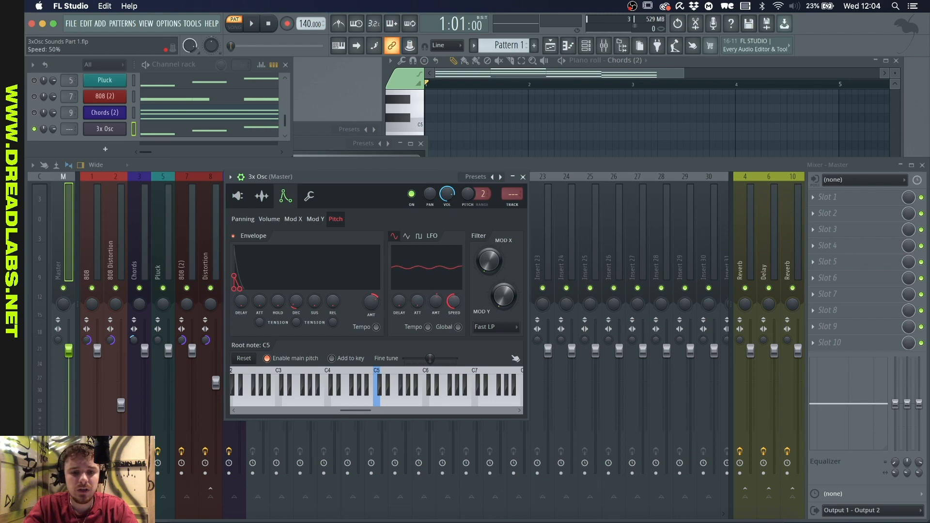
key("space")
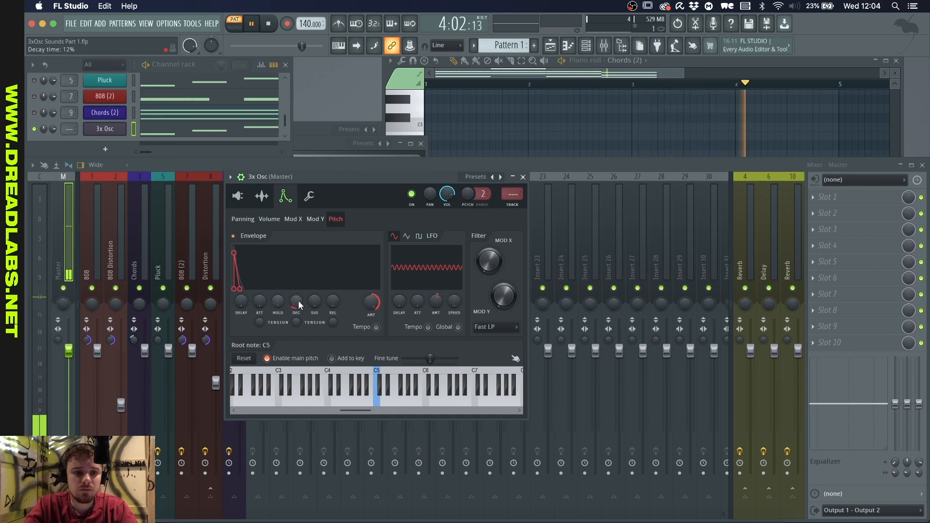
left_click_drag(297, 304, 298, 318)
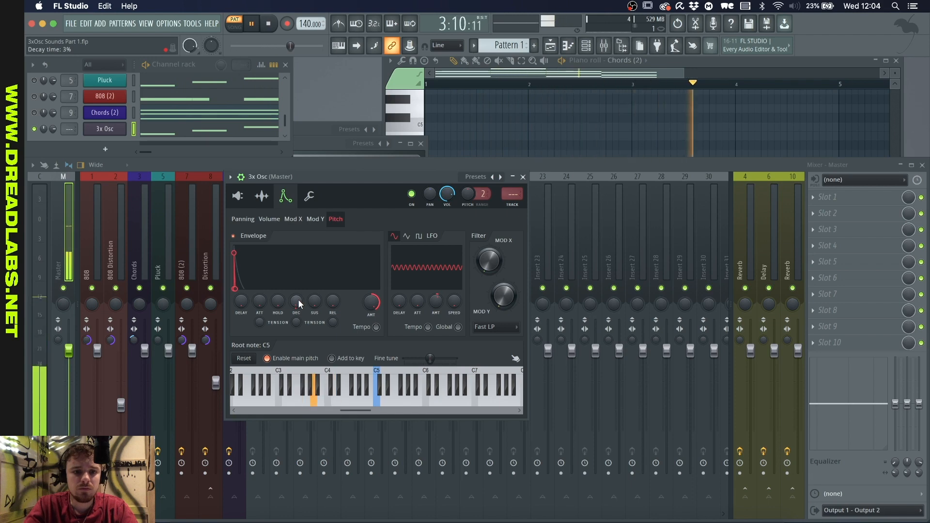
key("space")
Name the 3x Osc channel Pluck (2), colour it teal, and route it to mixer track 11.
right_click(101, 130)
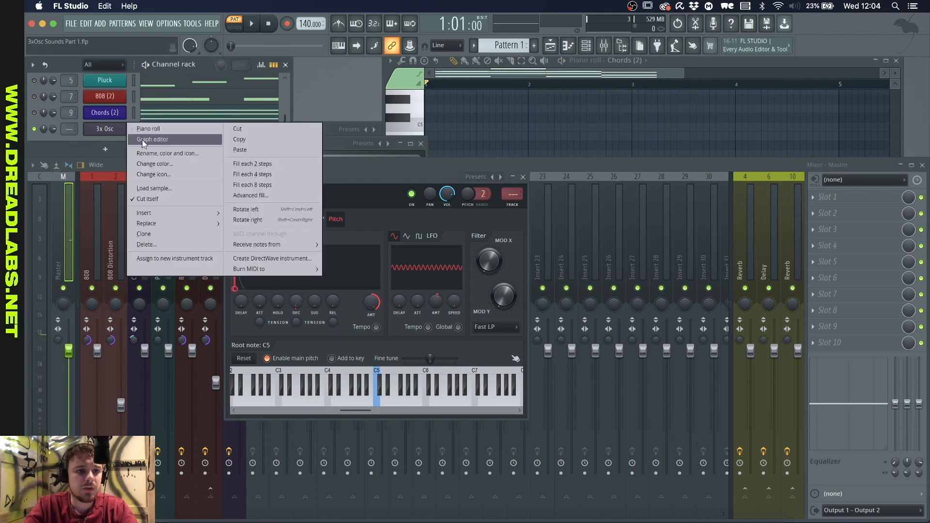
left_click(162, 151)
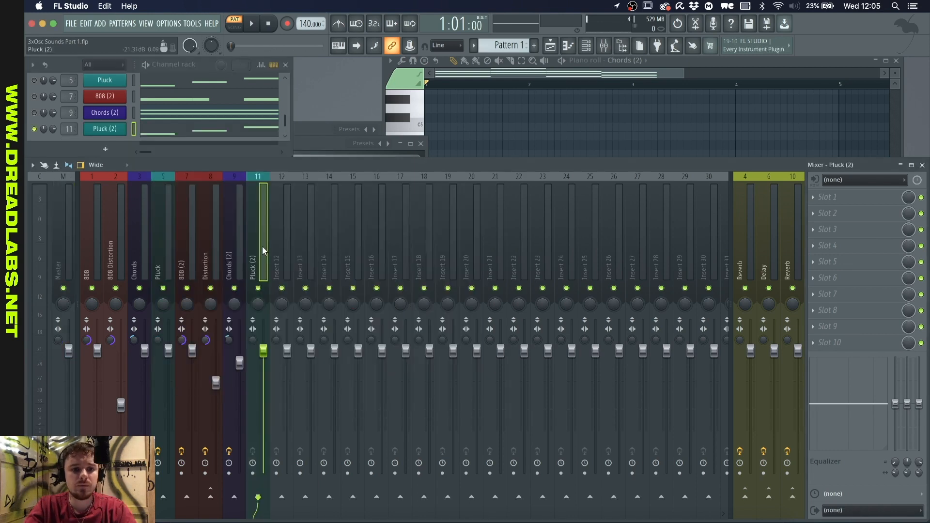
key("space")
key("space")
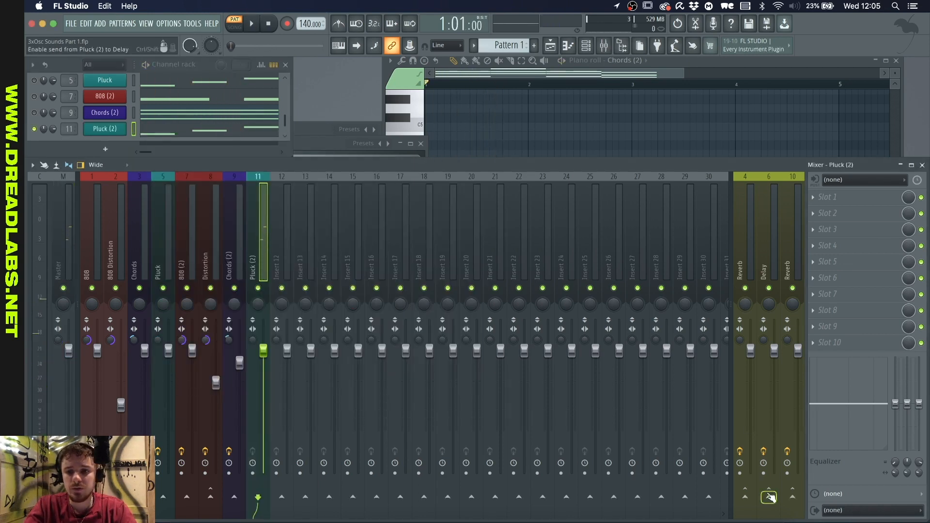
Send the Pluck (2) mixer track to the Reverb on track 10 at about 53% while auditioning.
left_click(792, 496)
key("space")
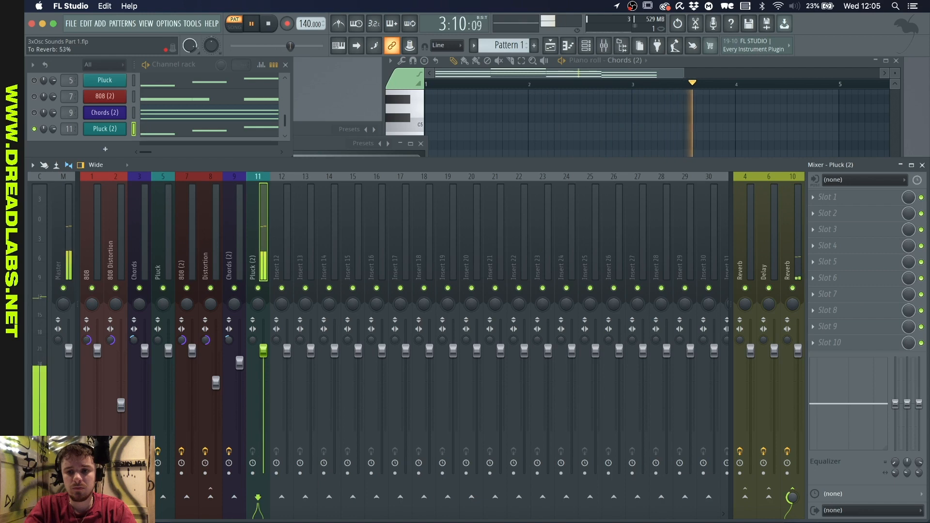
key("space")
Add Fruity Parametric EQ 2 to Pluck (2) with a Gentle 6 high-pass on band 1 and a slight low-mid boost on band 3.
left_click(813, 197)
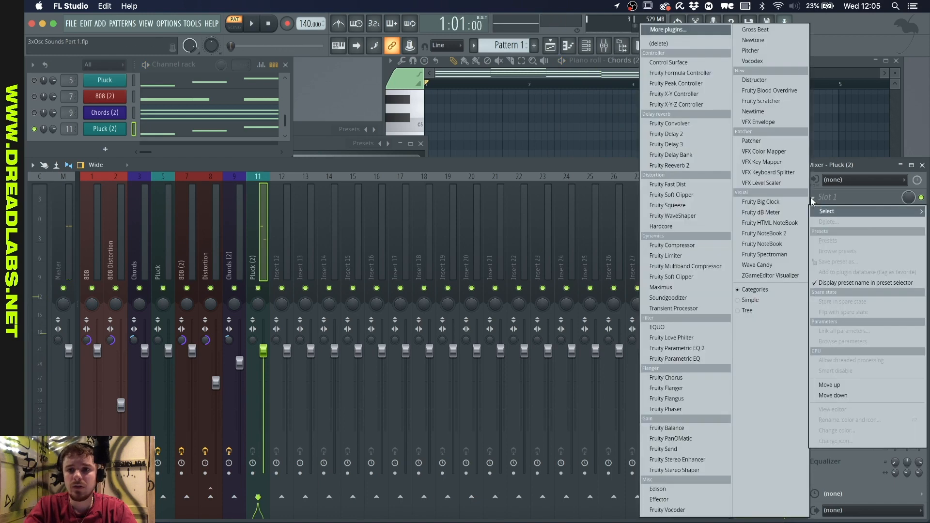
left_click(666, 349)
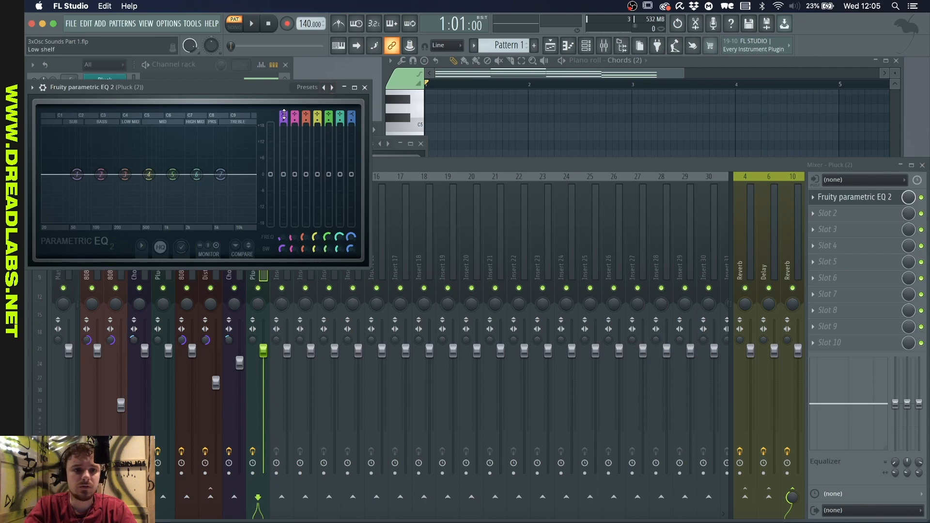
mouse_move(284, 114)
left_mouse_down()
mouse_move(283, 132)
mouse_move(283, 119)
left_mouse_up()
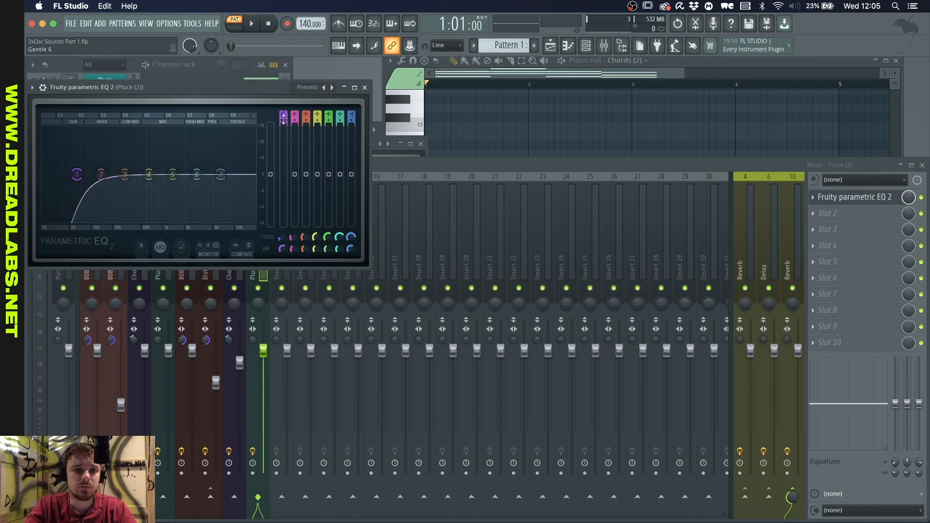
left_click_drag(77, 174, 117, 177)
key("space")
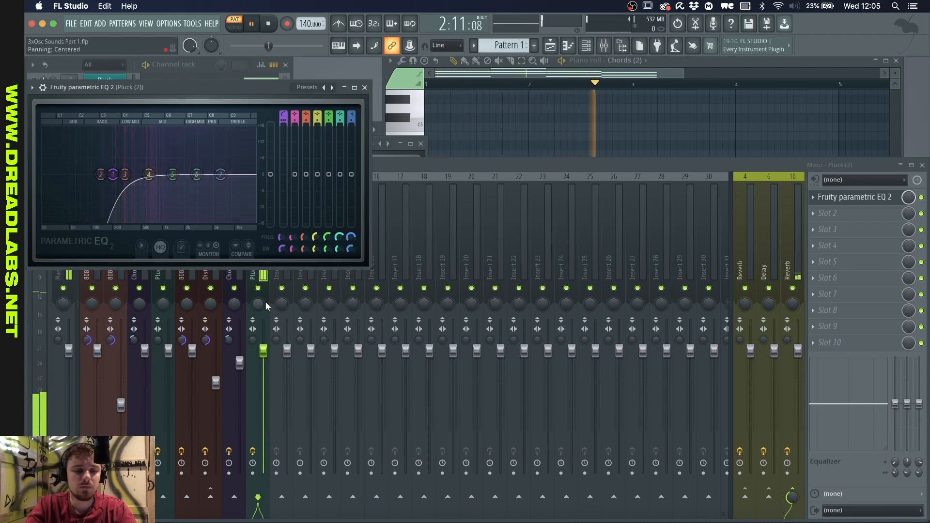
mouse_move(113, 174)
left_mouse_down()
mouse_move(94, 175)
mouse_move(118, 165)
left_mouse_up()
key("space")
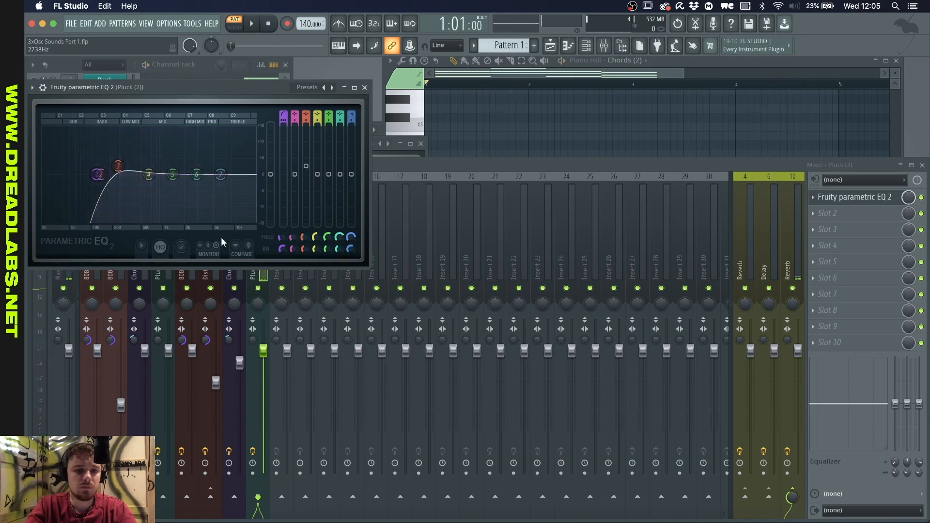
left_click(257, 280)
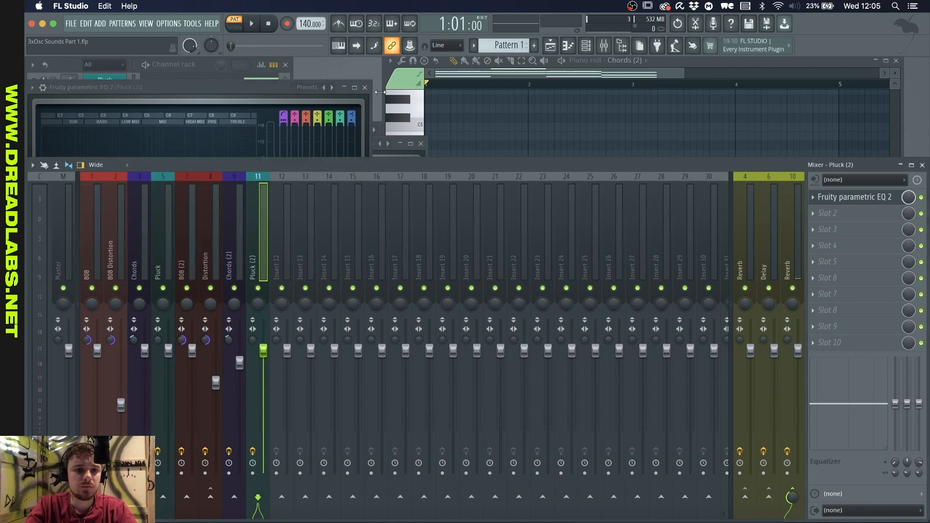
left_click(365, 87)
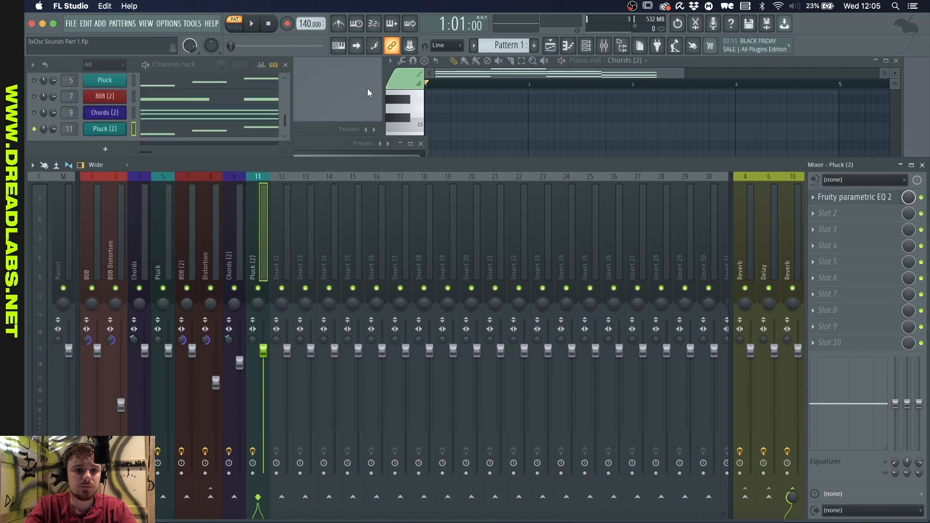
Enable mono and portamento for Pluck (2), set its slide time to 0:08 while auditioning, and close the channel settings.
left_click(107, 129)
left_click(310, 198)
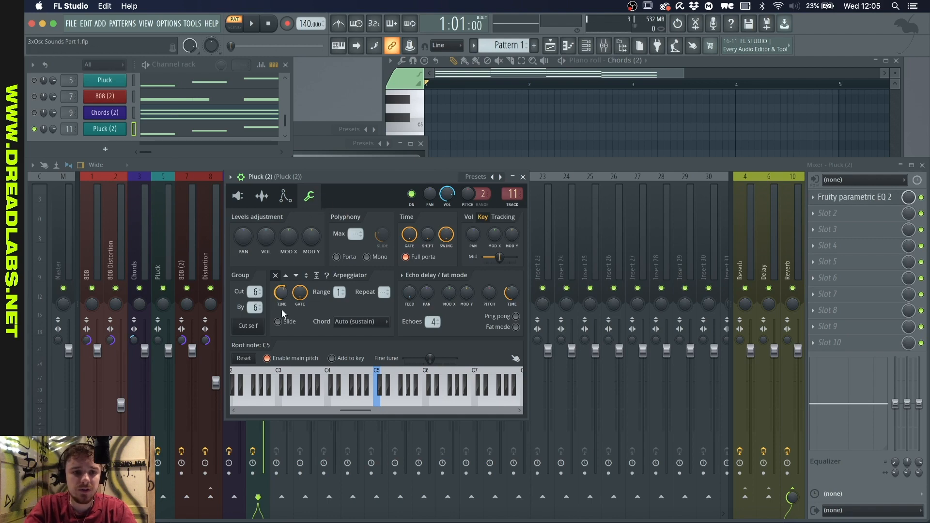
left_click(377, 259)
key("space")
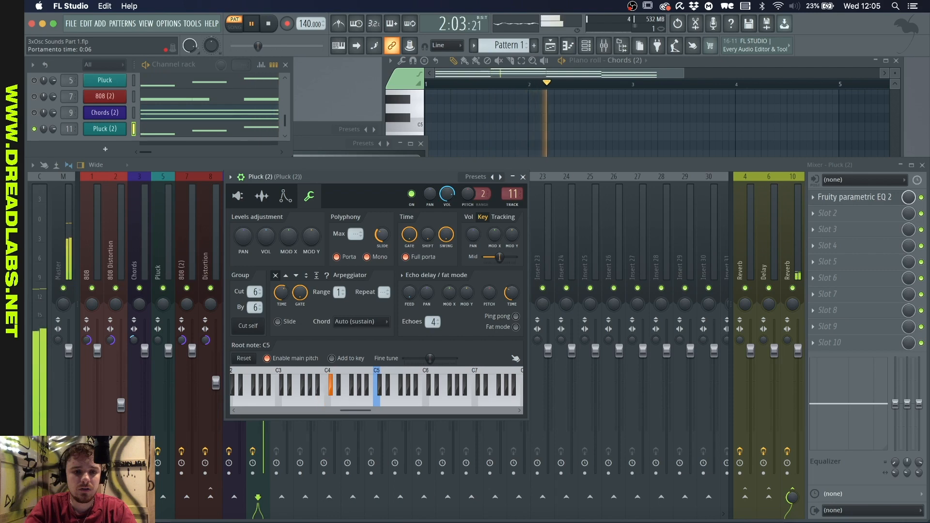
left_click_drag(382, 235, 382, 231)
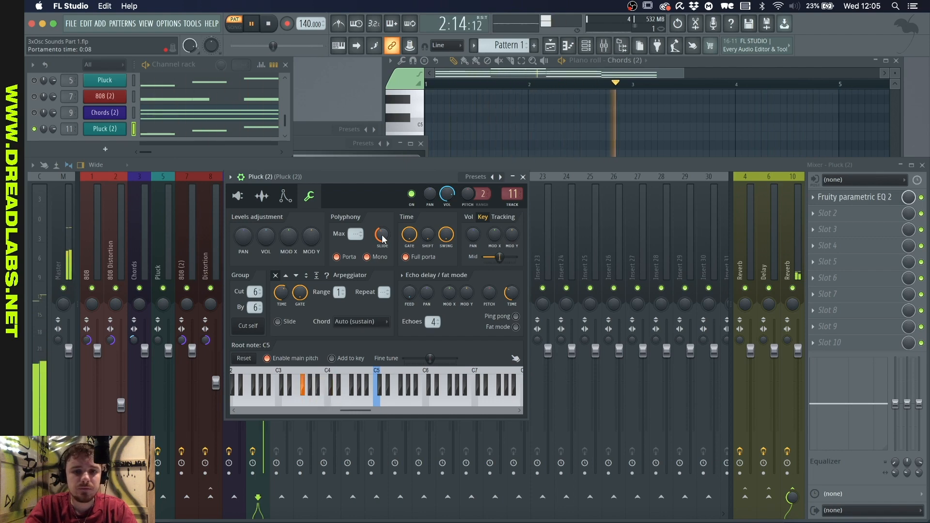
key("space")
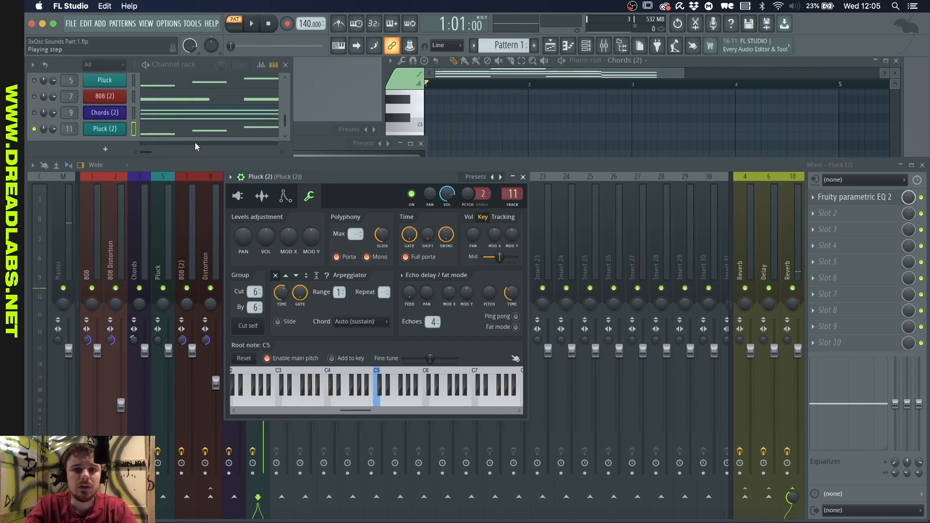
left_click(523, 177)
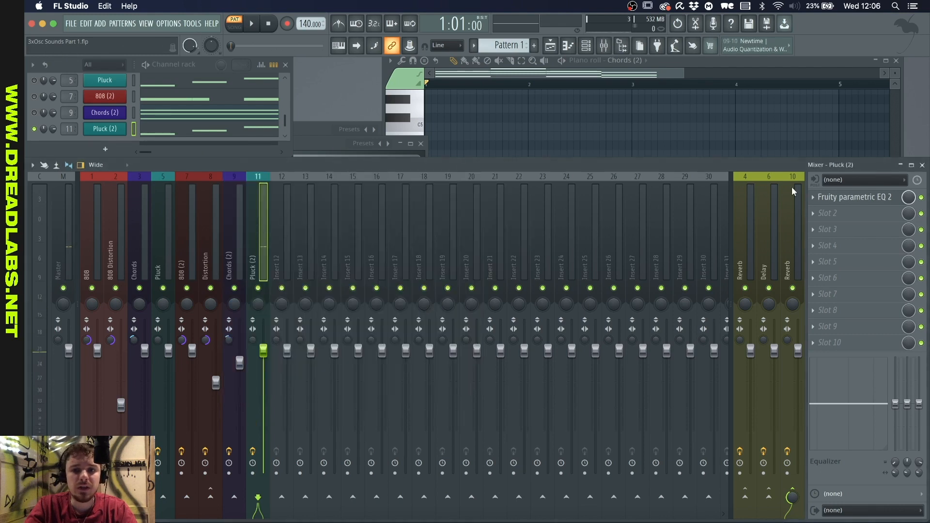
Rename mixer insert 12 as Delay, colour it yellow-green, and dock it with the right-hand effect tracks.
left_click(287, 235)
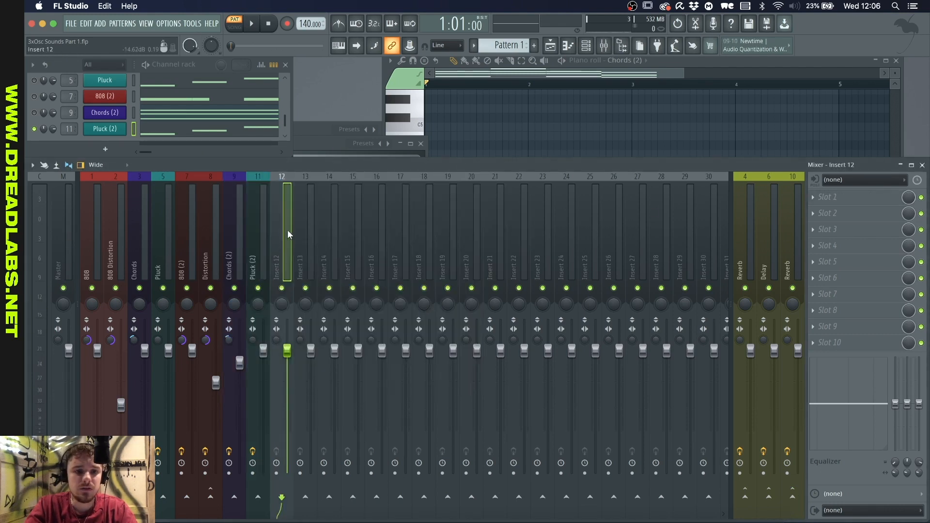
right_click(284, 234)
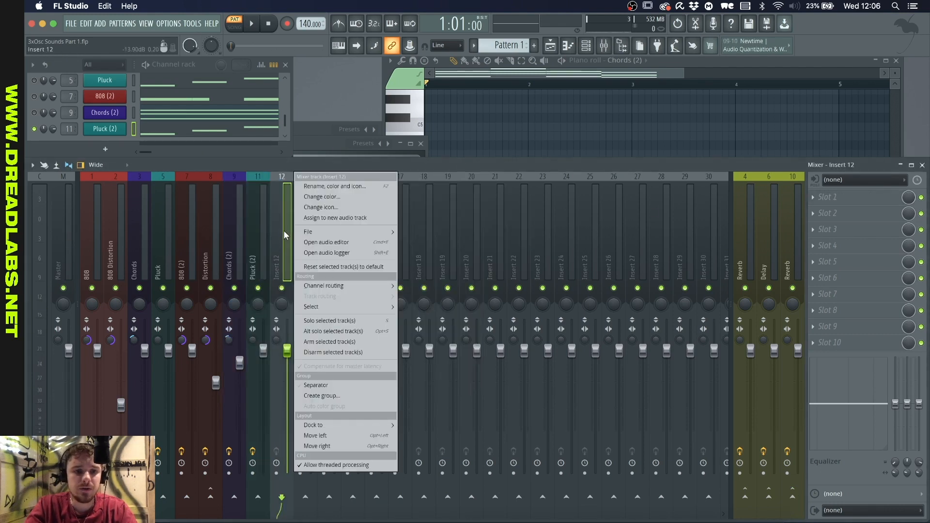
left_click(318, 186)
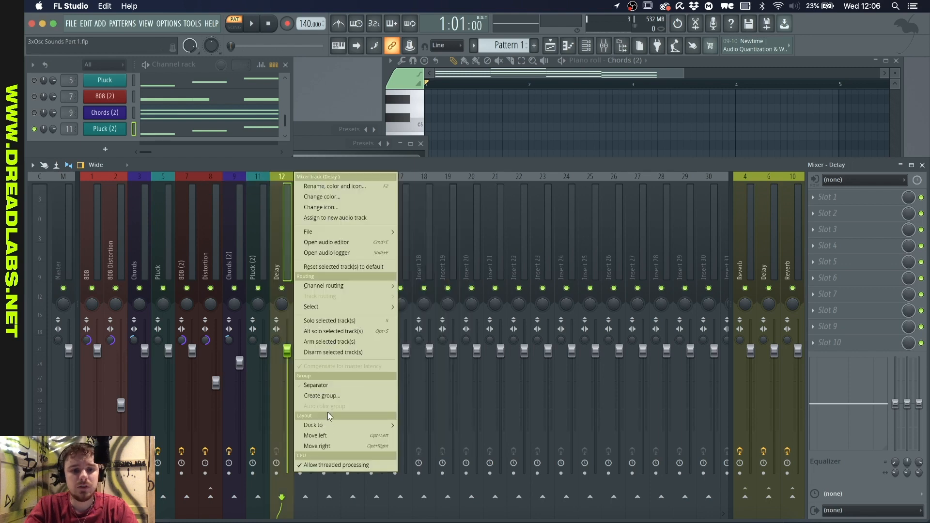
mouse_move(330, 425)
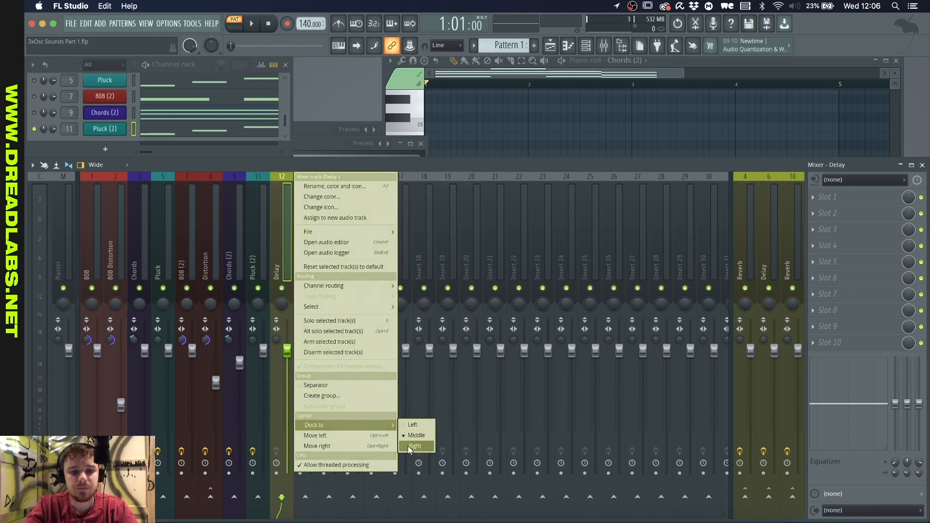
left_click(410, 446)
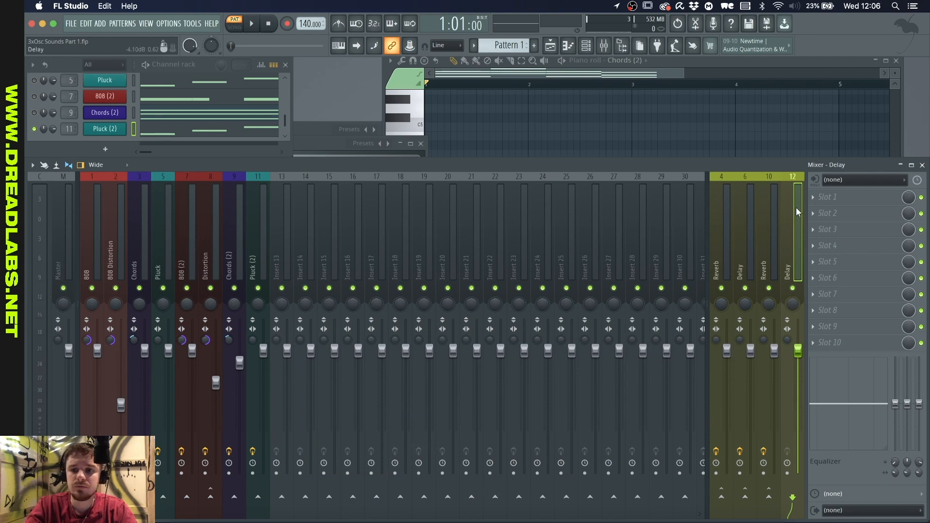
Load Fruity Delay 2 on the new Delay track and send Pluck (2) to it while playing the pattern.
left_click(818, 198)
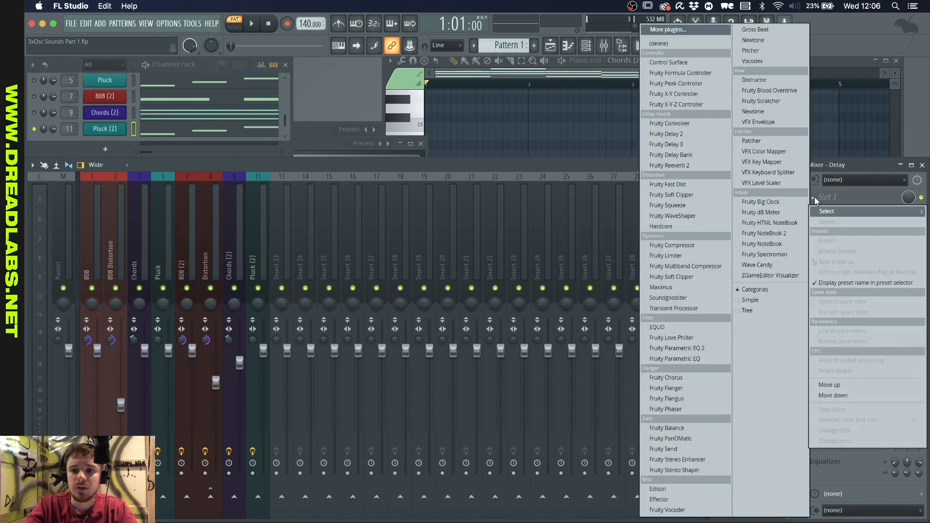
left_click(699, 136)
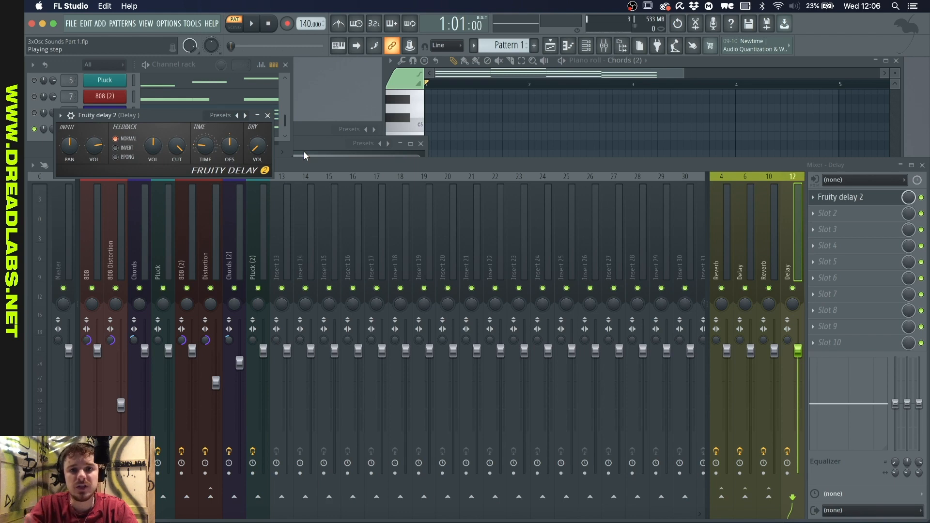
left_click(259, 225)
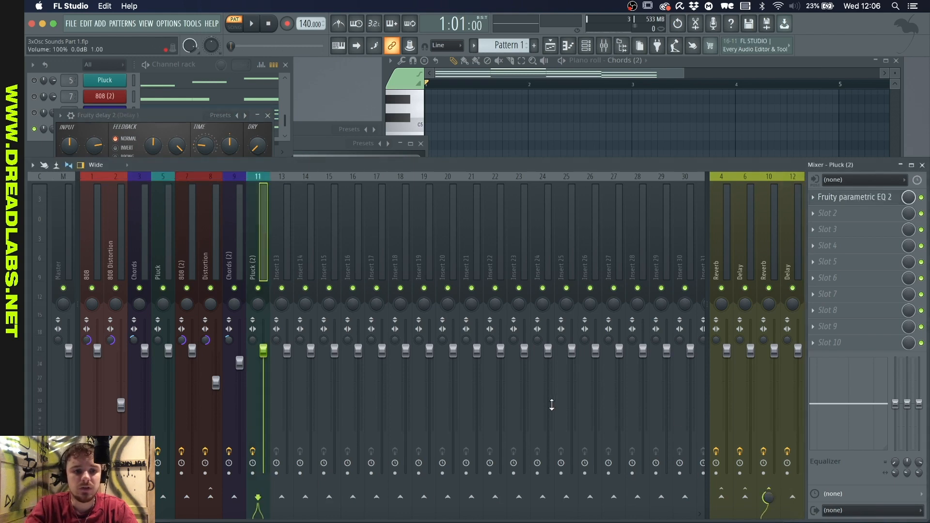
key("space")
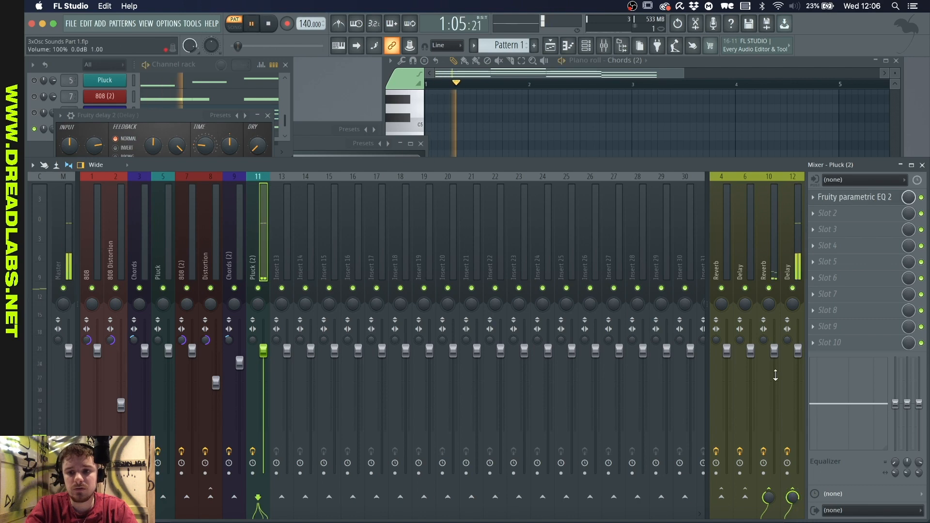
Shorten the delay time and lower the feedback cutoff of Fruity Delay 2 on the Delay track while auditioning.
left_click(865, 199)
left_click(794, 224)
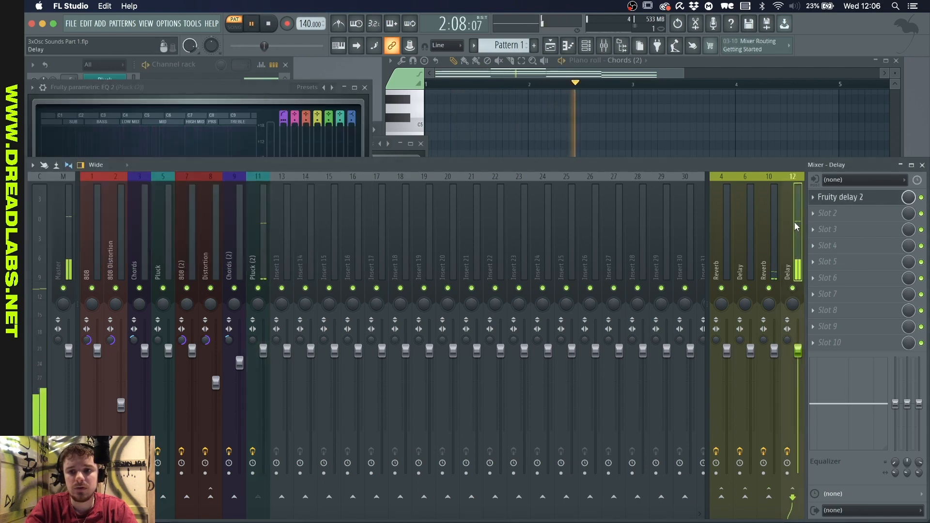
left_click(861, 198)
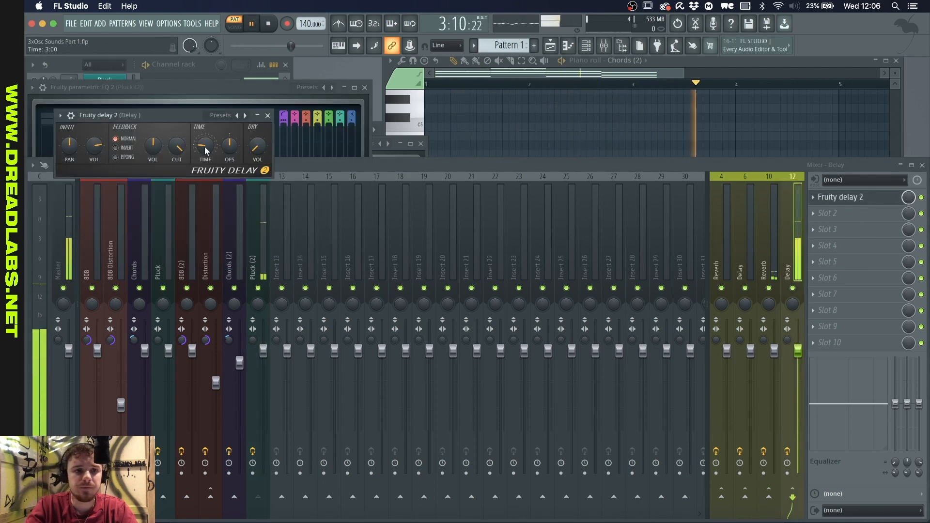
left_click_drag(205, 145, 176, 154)
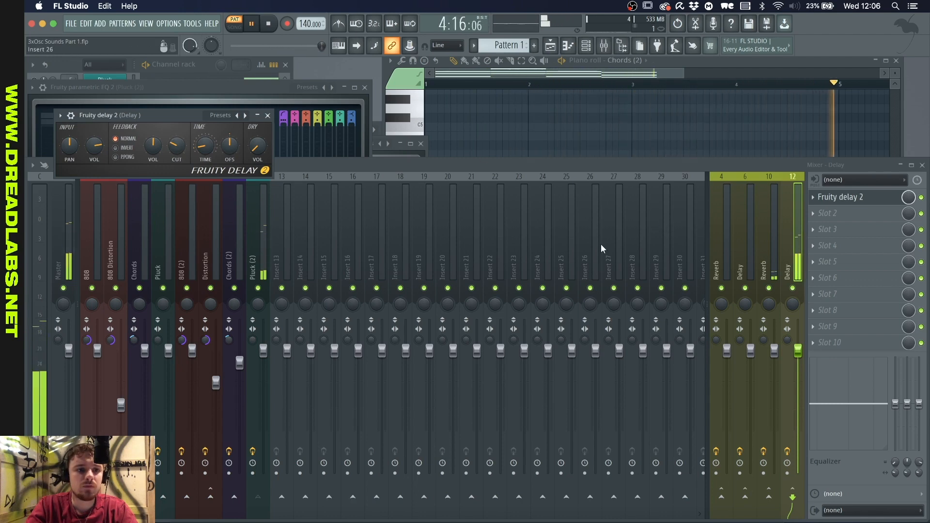
key("space")
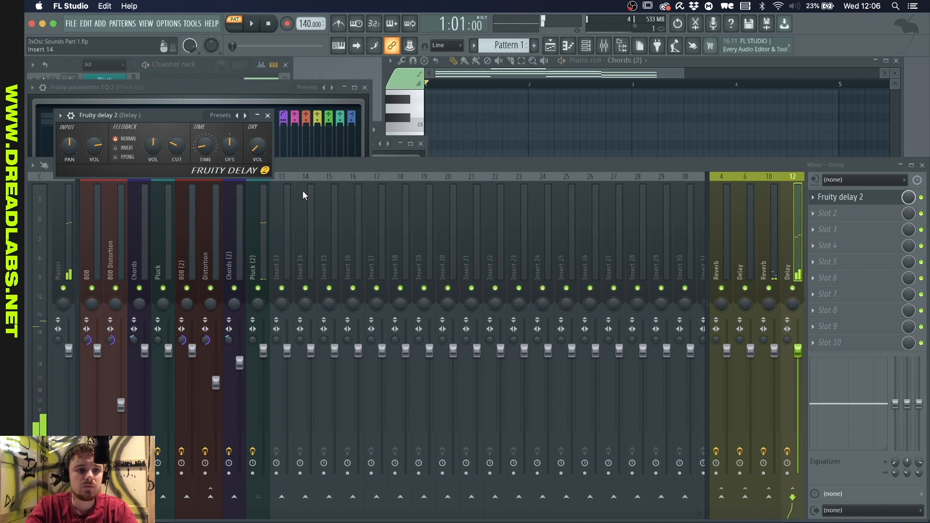